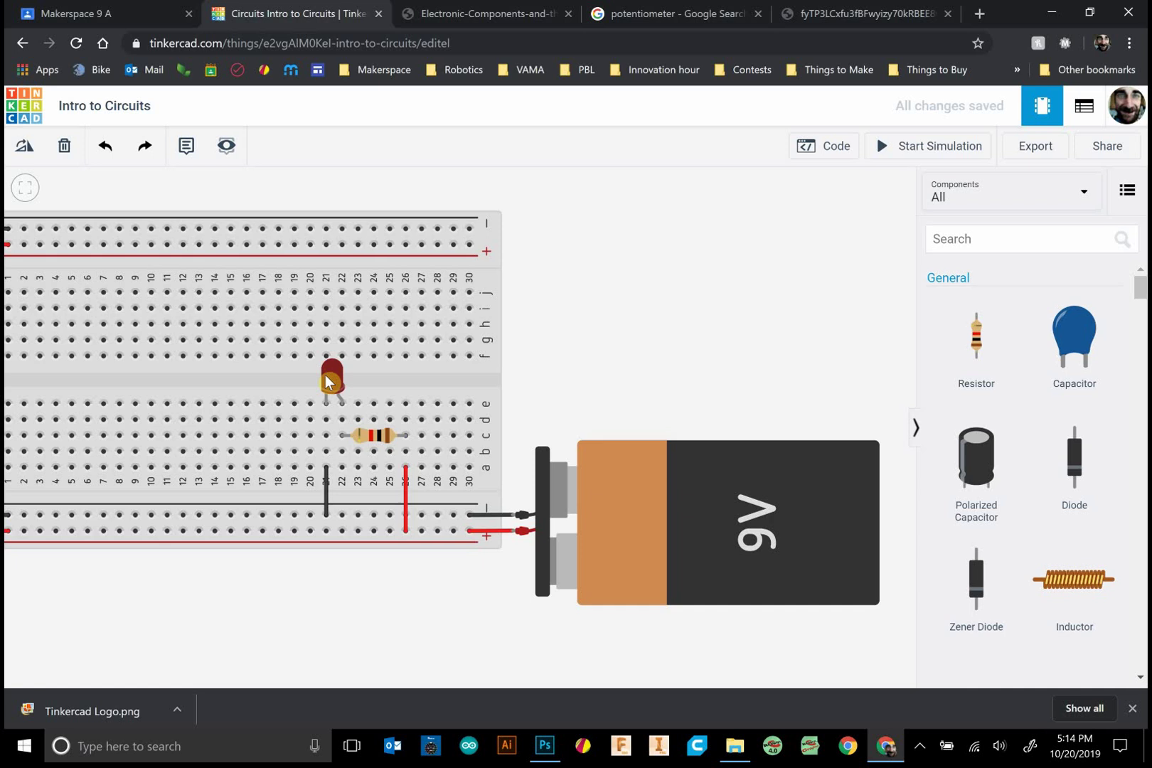
Run the 9V battery LED circuit simulation briefly until the red LED lights, then stop it.
{"action": "left_click", "coordinate": [893, 152]}
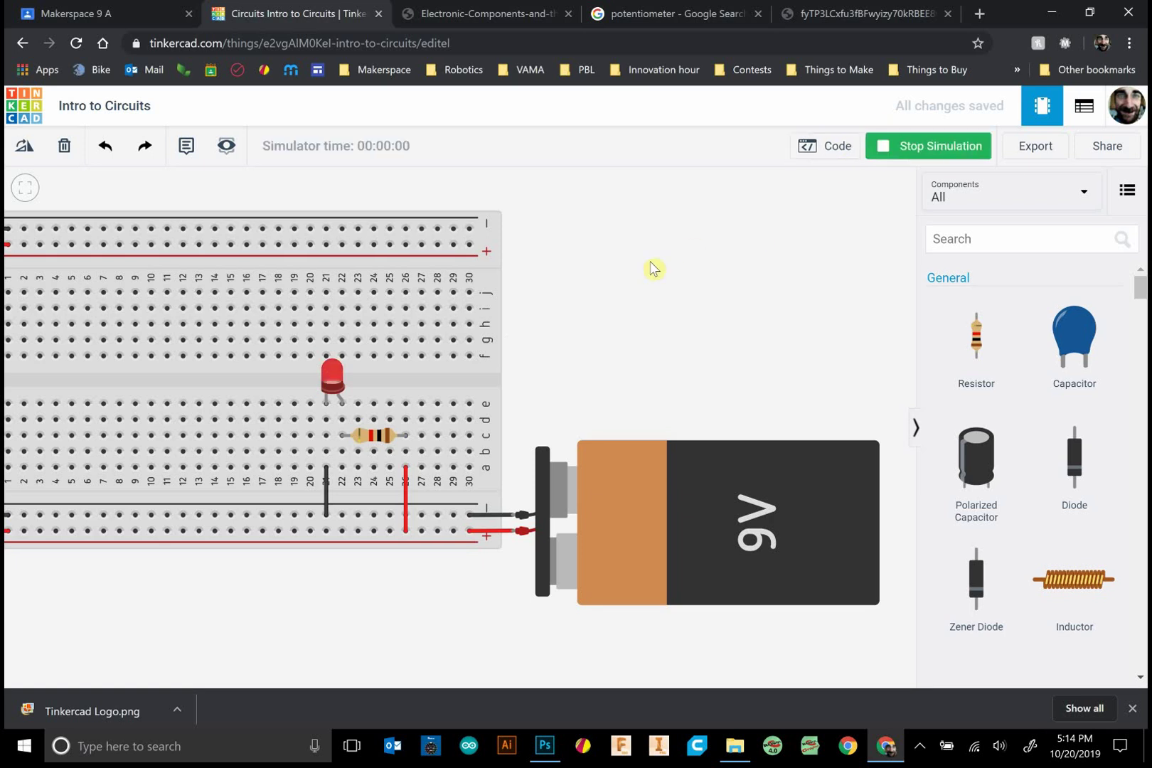
{"action": "left_click", "coordinate": [894, 147]}
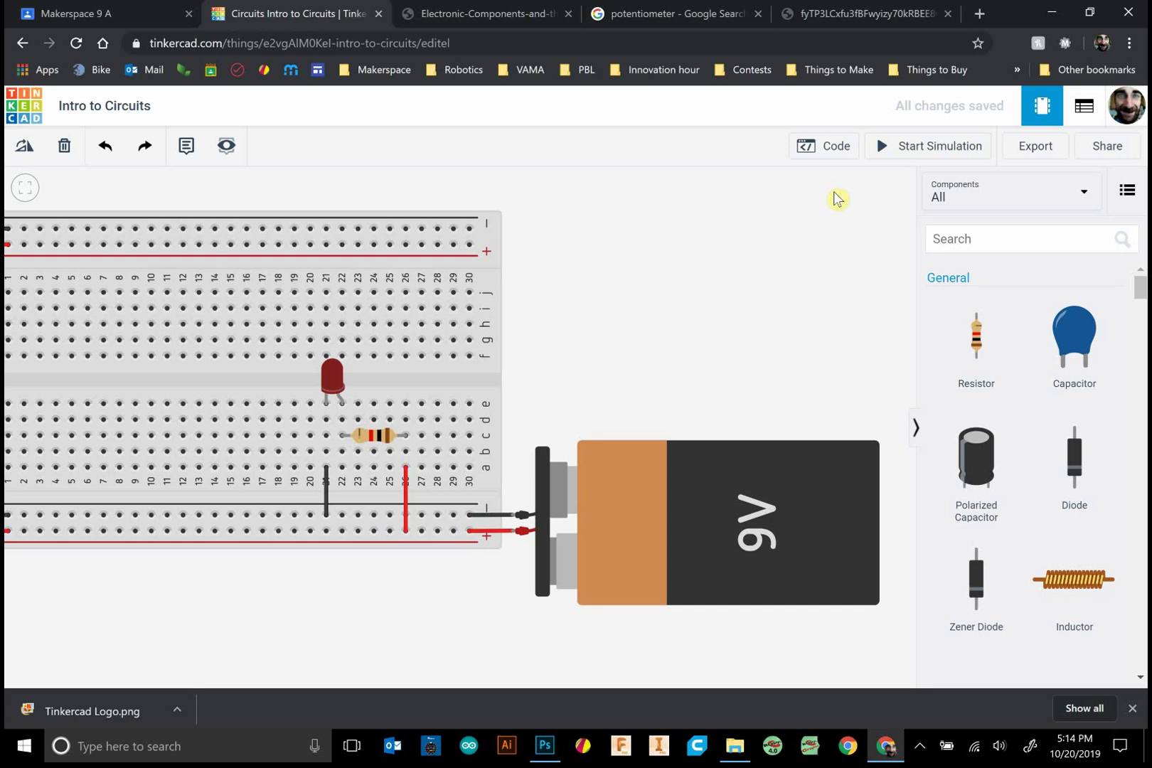
Preview the Basic starter circuits in the parts panel and pan the canvas left.
{"action": "left_click", "coordinate": [937, 196]}
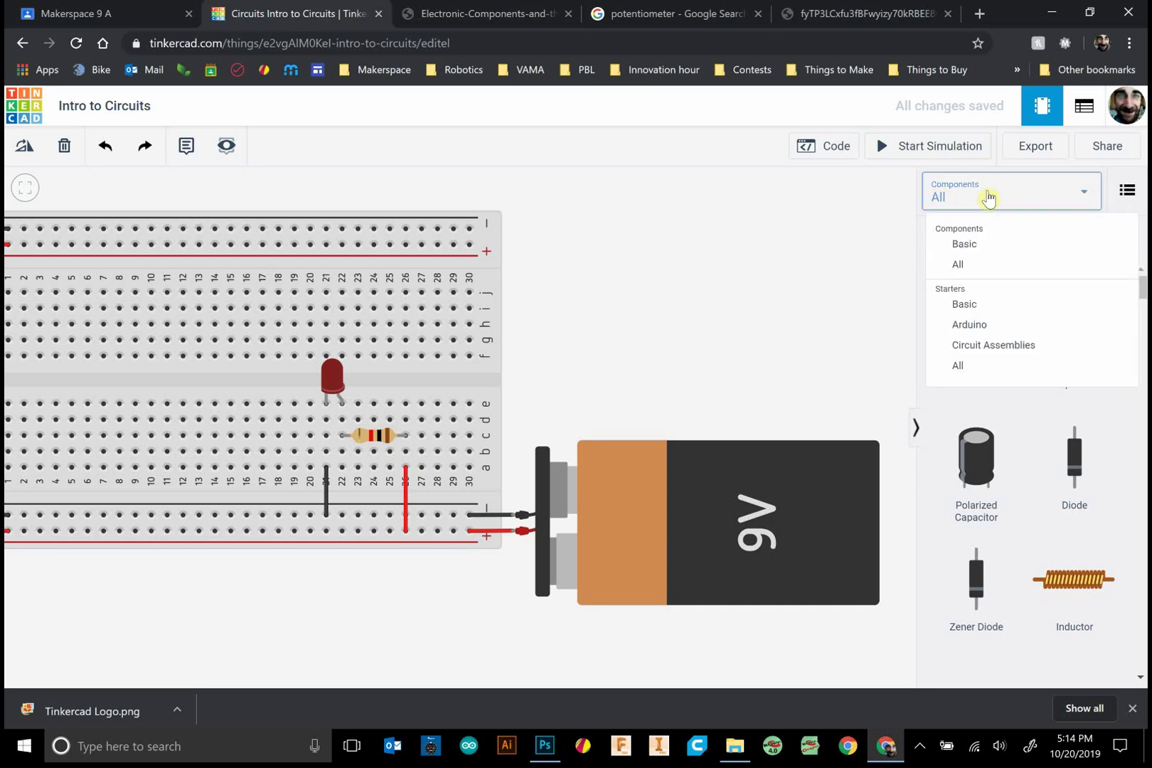
{"action": "left_click", "coordinate": [976, 304]}
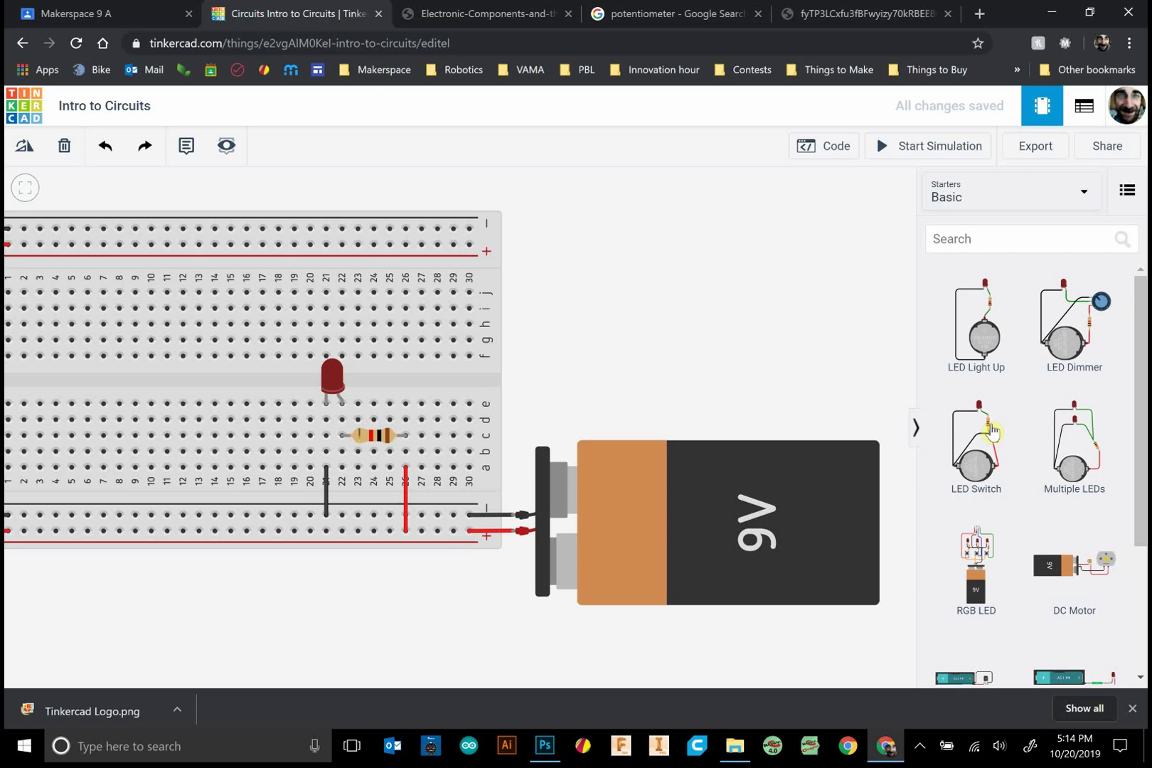
{"action": "left_click", "coordinate": [983, 199]}
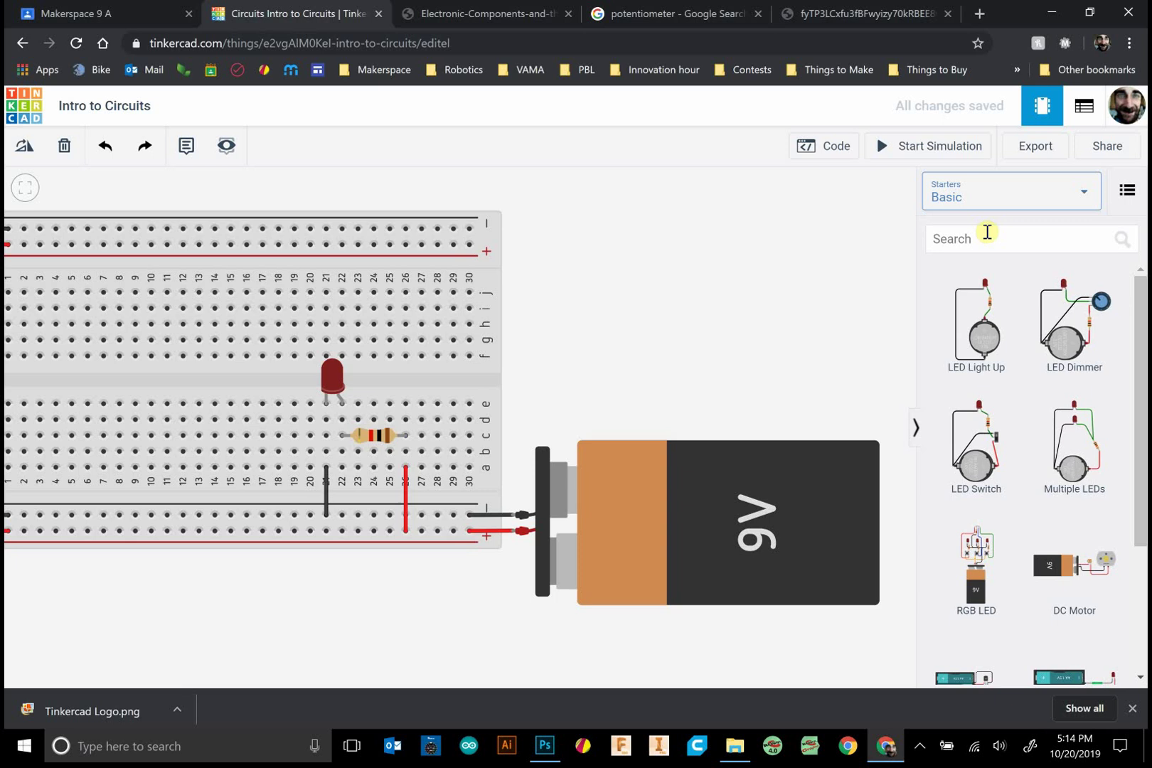
{"action": "left_click_drag", "start_coordinate": [654, 327], "coordinate": [561, 338]}
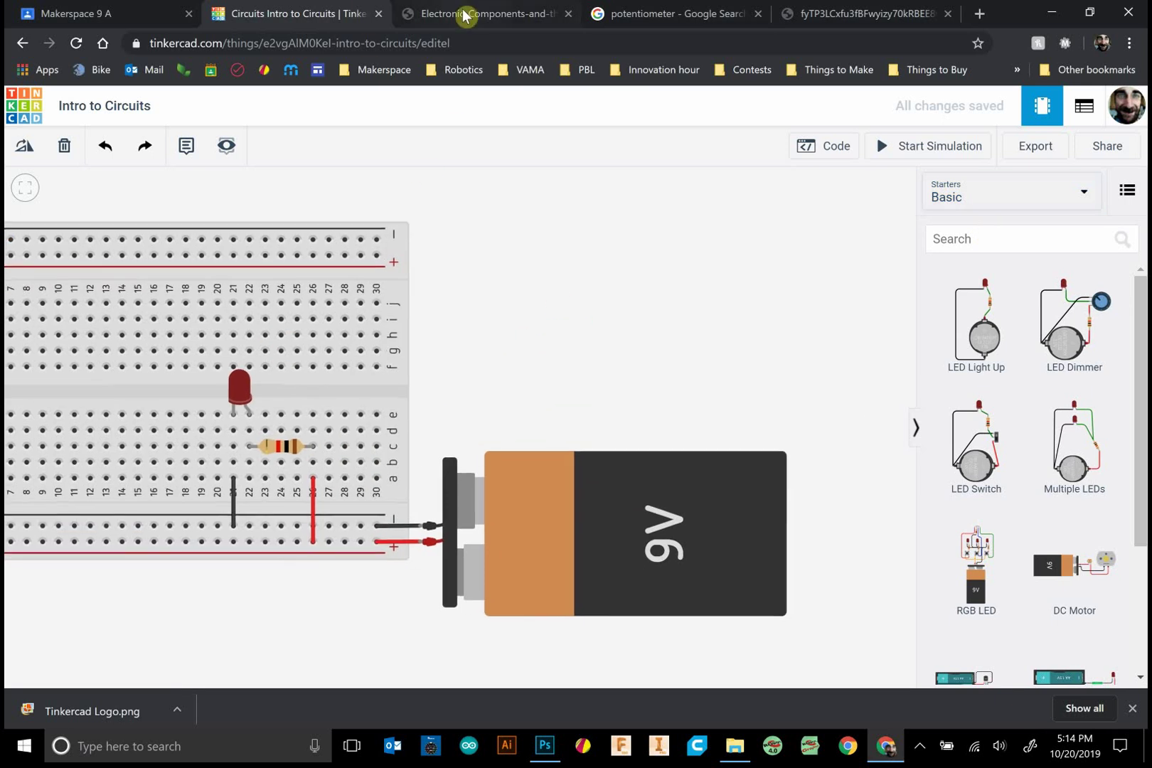
Switch the parts panel back to the Basic components list.
{"action": "left_click", "coordinate": [995, 200]}
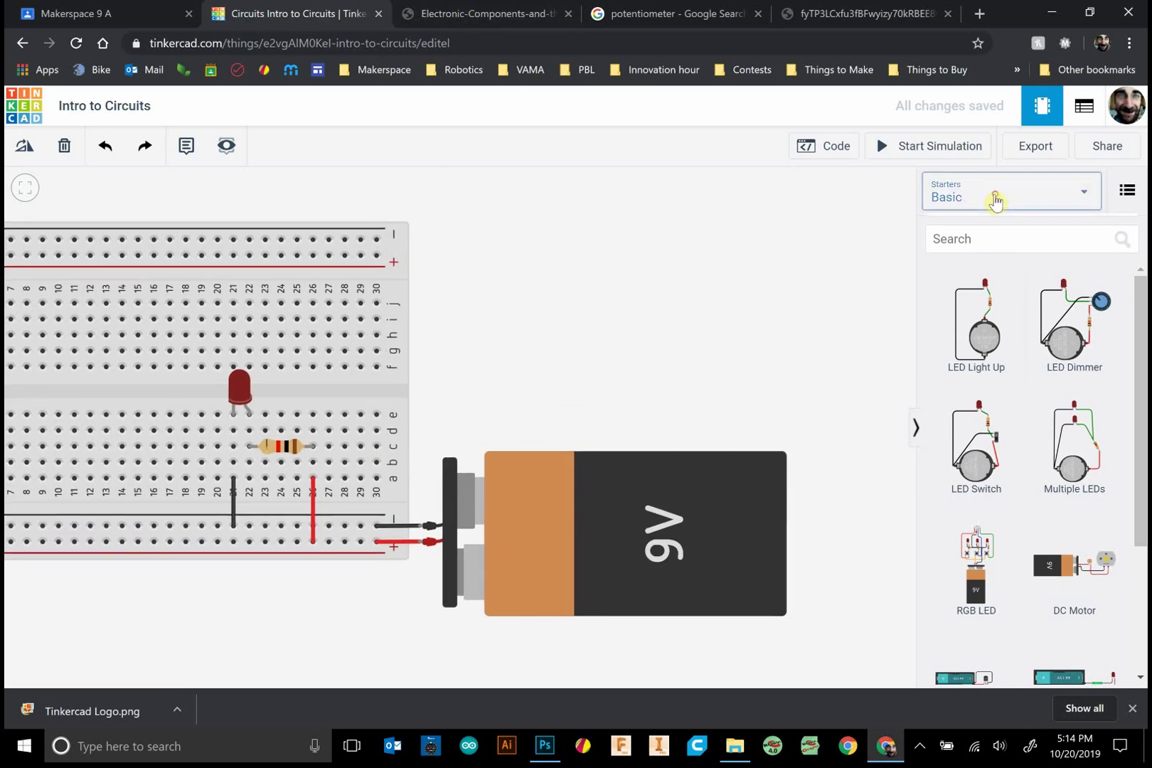
{"action": "left_click", "coordinate": [971, 243]}
{"action": "left_click", "coordinate": [1000, 239]}
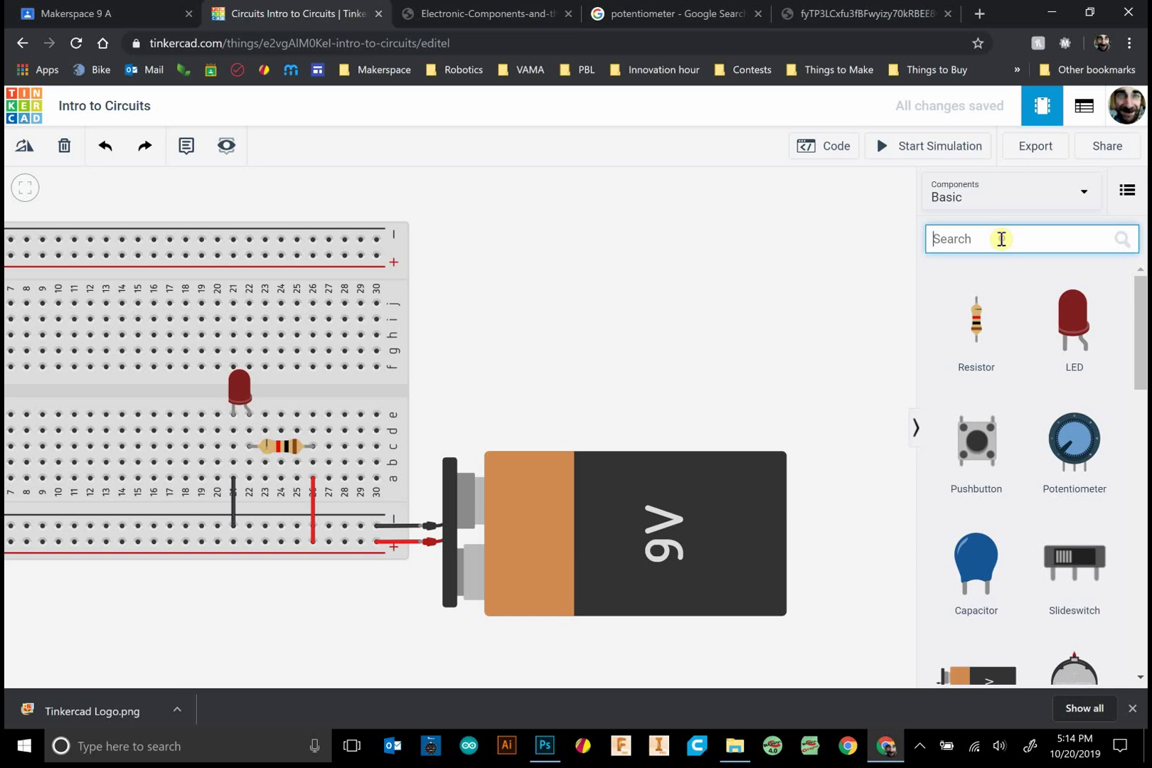
Search all components for 'resistor' and place a potentiometer and photoresistor above the breadboard.
{"action": "left_click", "coordinate": [978, 199]}
{"action": "left_click", "coordinate": [977, 199]}
{"action": "left_click", "coordinate": [965, 263]}
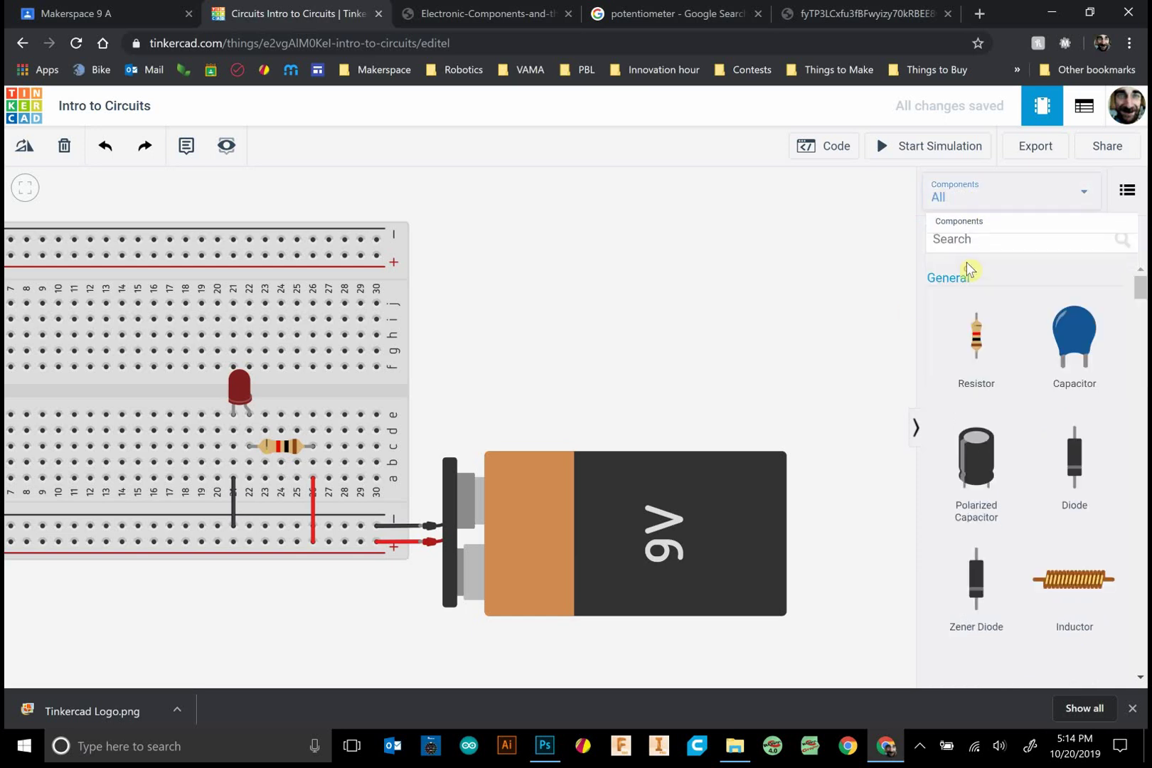
{"action": "left_click", "coordinate": [973, 245]}
{"action": "type", "text": "resistor"}
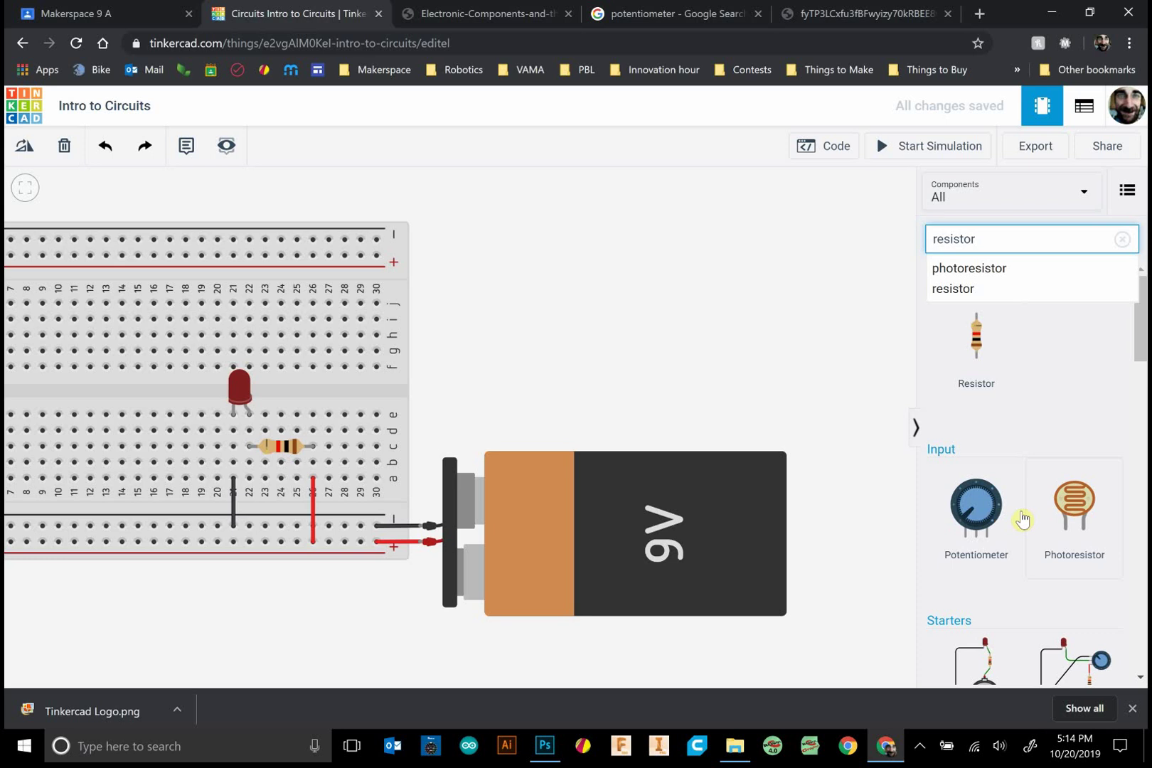
{"action": "left_click_drag", "start_coordinate": [974, 519], "coordinate": [490, 302]}
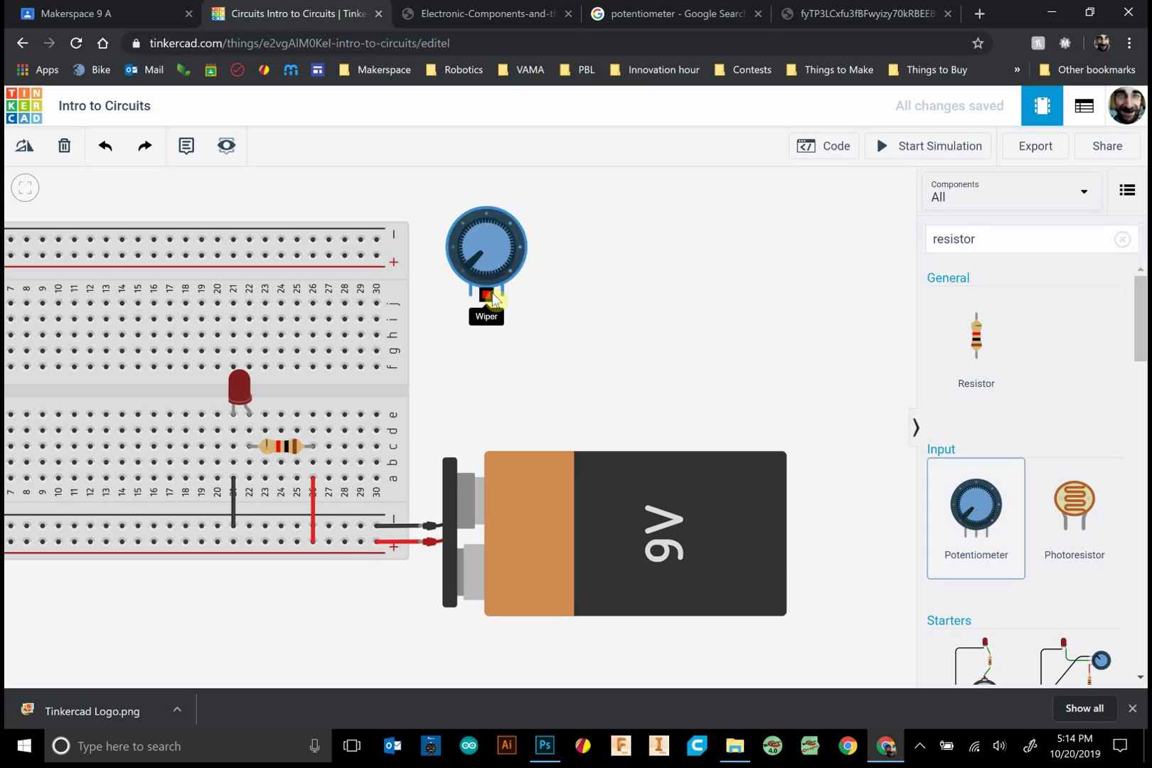
{"action": "left_click_drag", "start_coordinate": [1083, 522], "coordinate": [571, 264]}
Scroll through the components PDF and look over the potentiometer image results.
{"action": "left_click", "coordinate": [479, 13]}
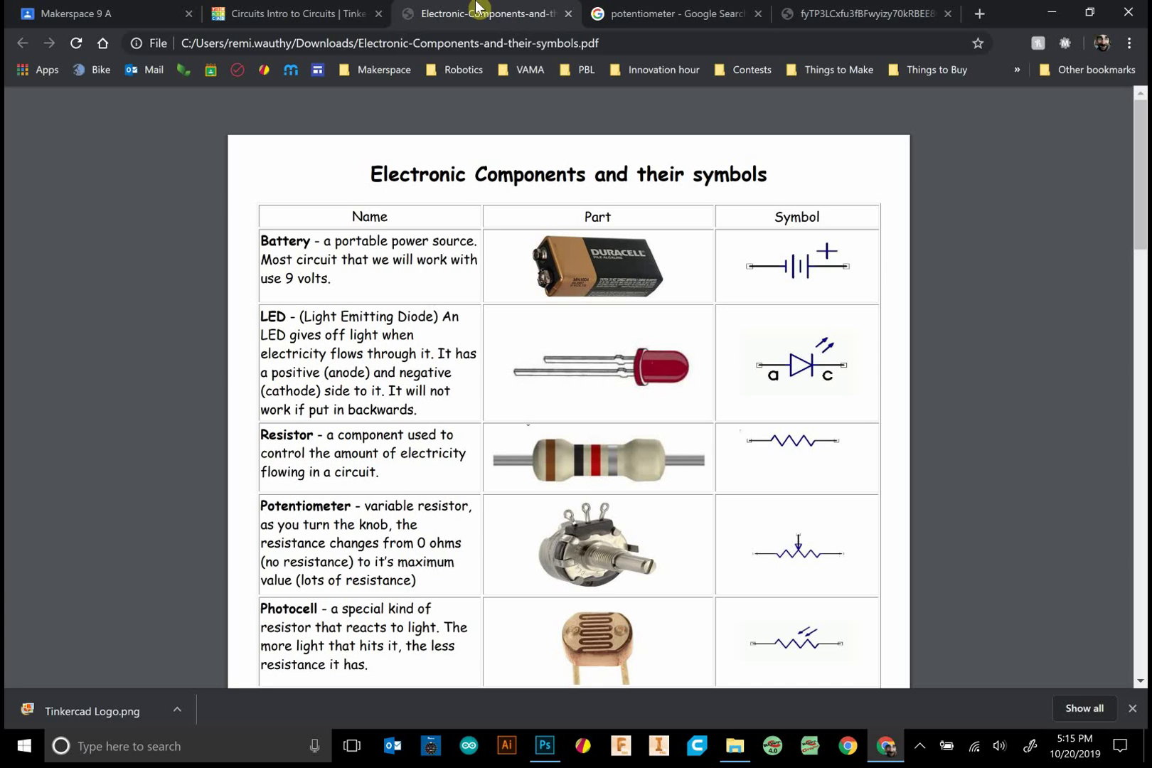
{"action": "scroll", "coordinate": [690, 418], "scroll_direction": "down", "scroll_amount": 2}
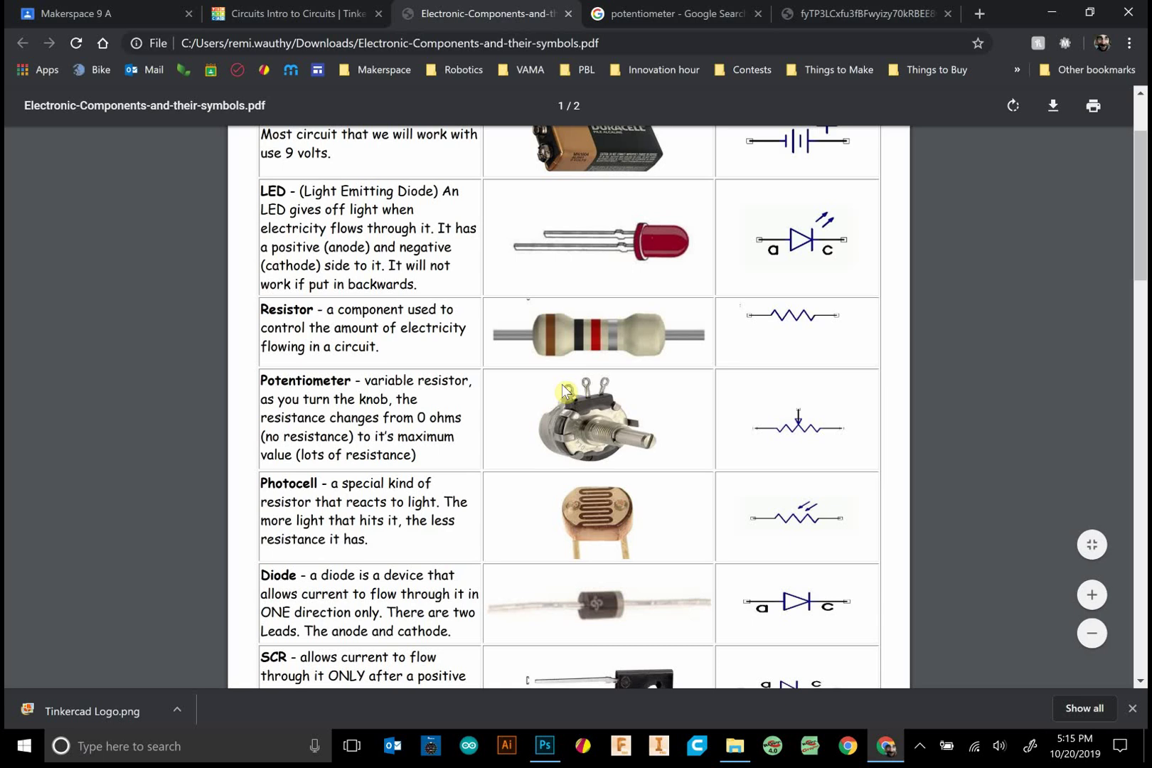
{"action": "left_click", "coordinate": [678, 13]}
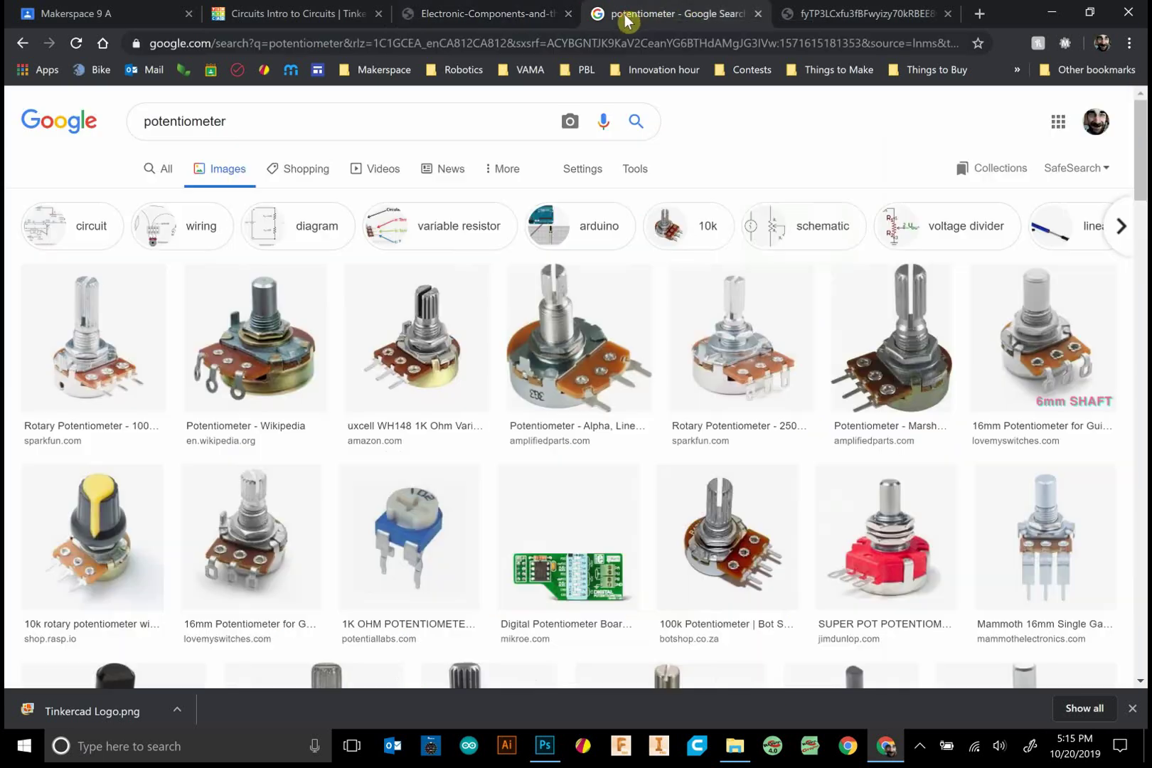
{"action": "left_click", "coordinate": [488, 10]}
Change the potentiometer's resistance from 250 kΩ to 10 kΩ.
{"action": "left_click", "coordinate": [279, 13]}
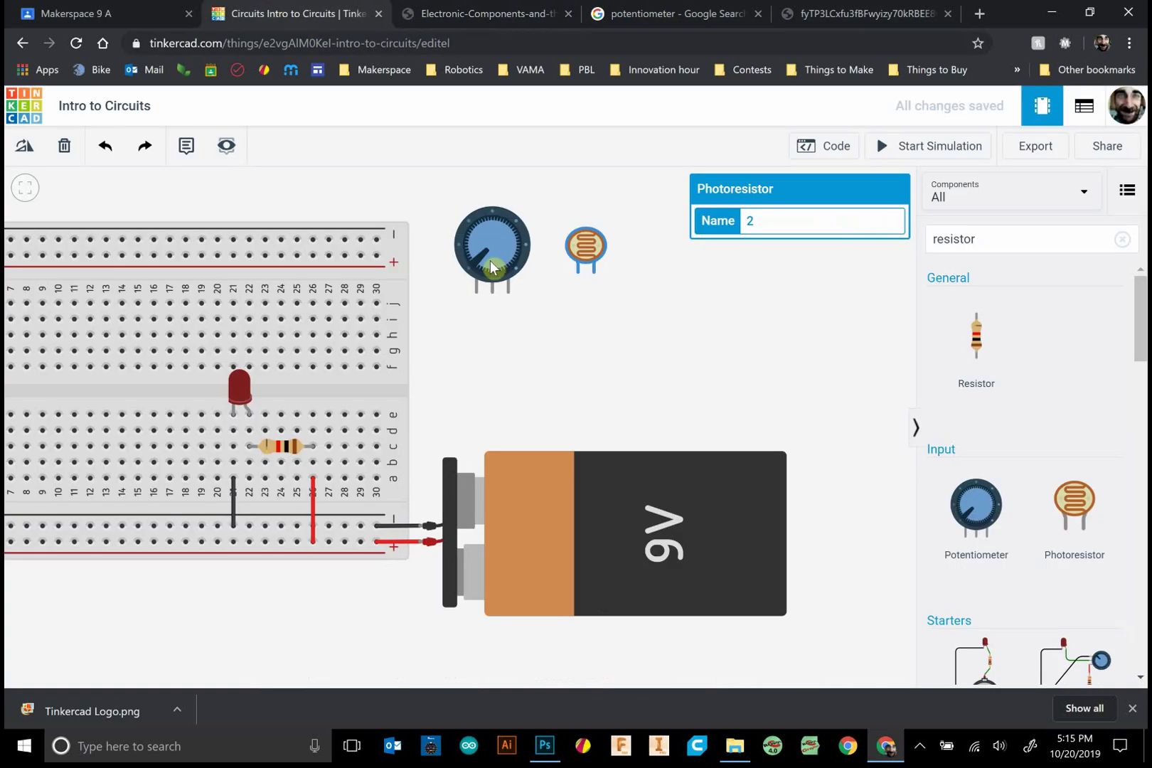
{"action": "left_click", "coordinate": [468, 295]}
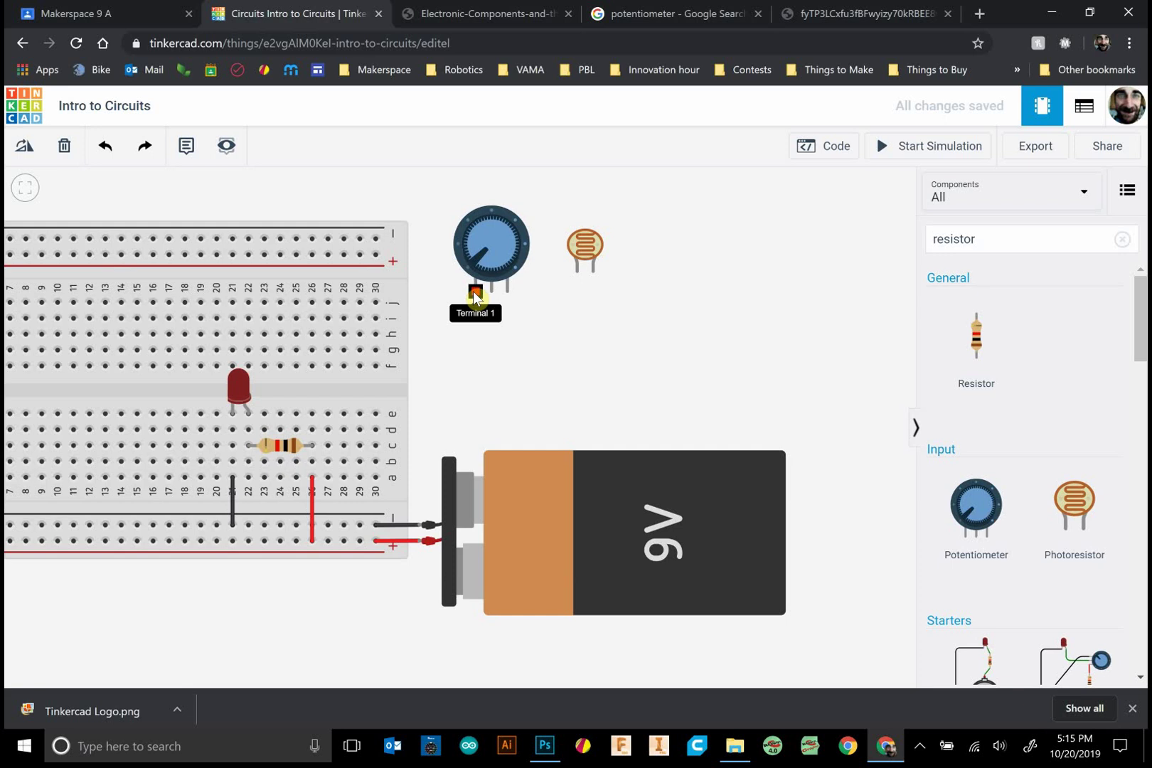
{"action": "left_click", "coordinate": [513, 273]}
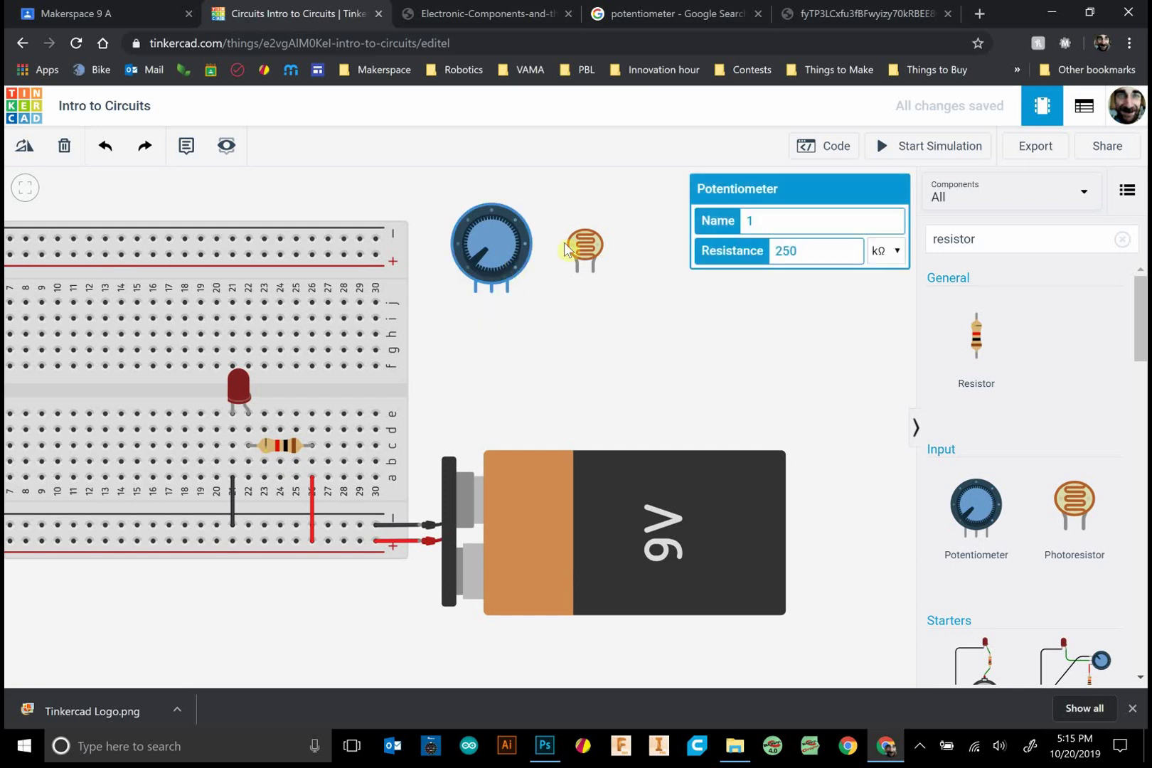
{"action": "left_click_drag", "start_coordinate": [802, 250], "coordinate": [754, 256]}
{"action": "left_click", "coordinate": [549, 335]}
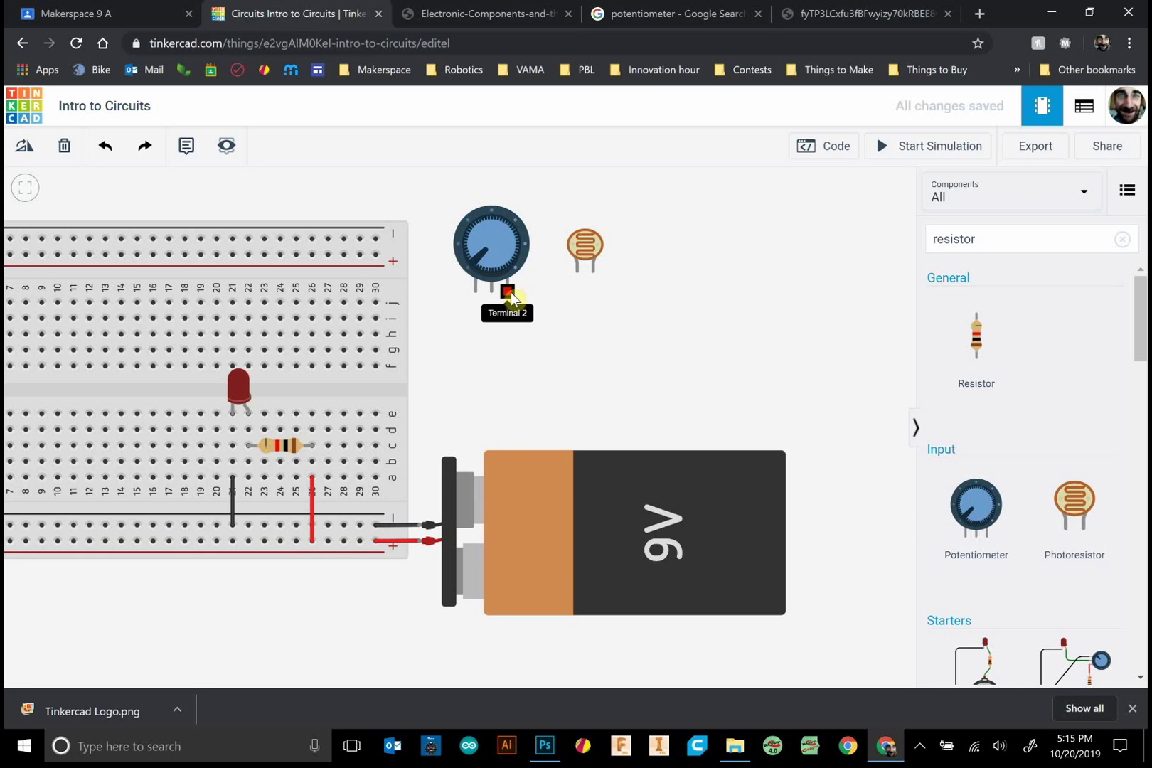
{"action": "left_click", "coordinate": [489, 248]}
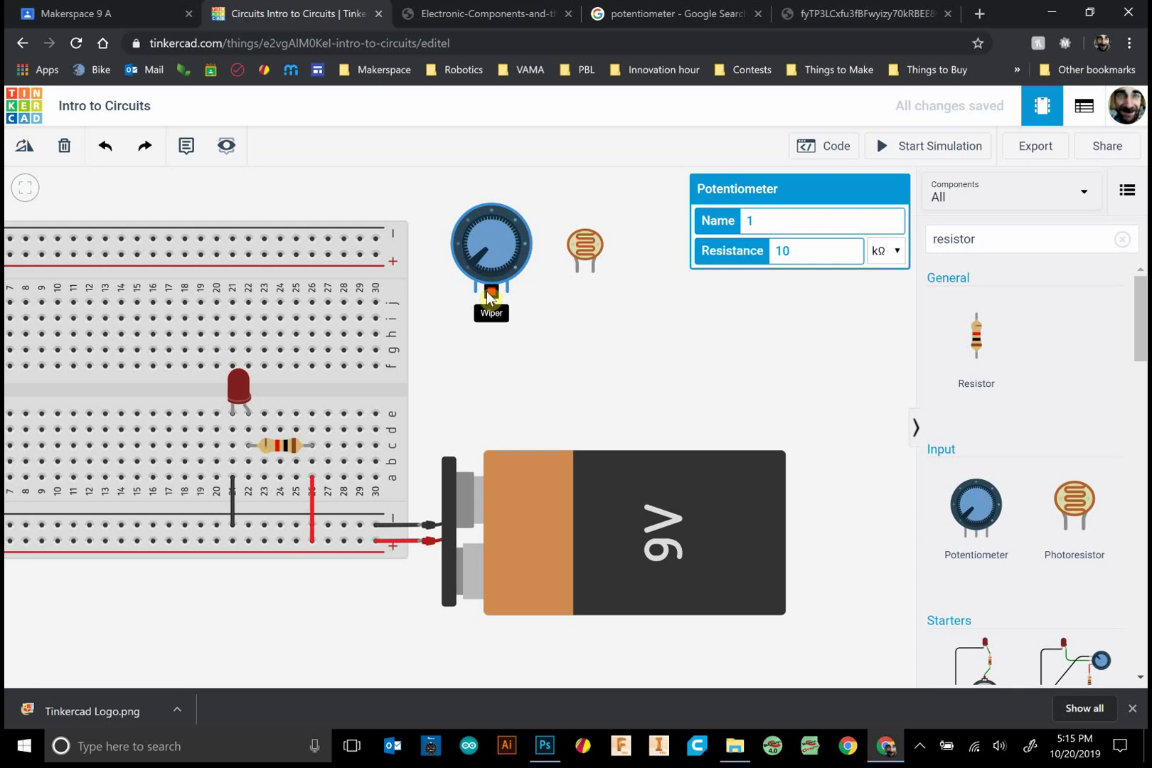
Run the simulation, rotate the potentiometer dial left, then stop and pan the canvas.
{"action": "left_click", "coordinate": [922, 151]}
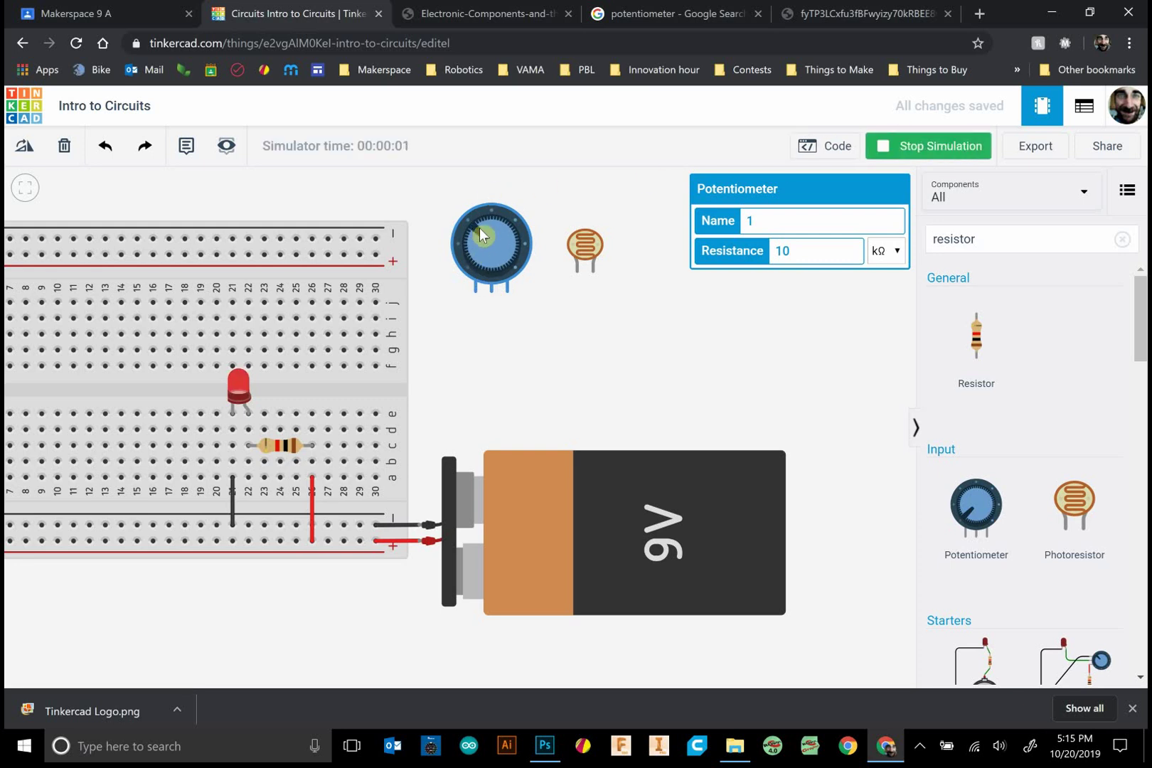
{"action": "left_click_drag", "start_coordinate": [481, 234], "coordinate": [465, 282]}
{"action": "left_click_drag", "start_coordinate": [534, 324], "coordinate": [539, 330]}
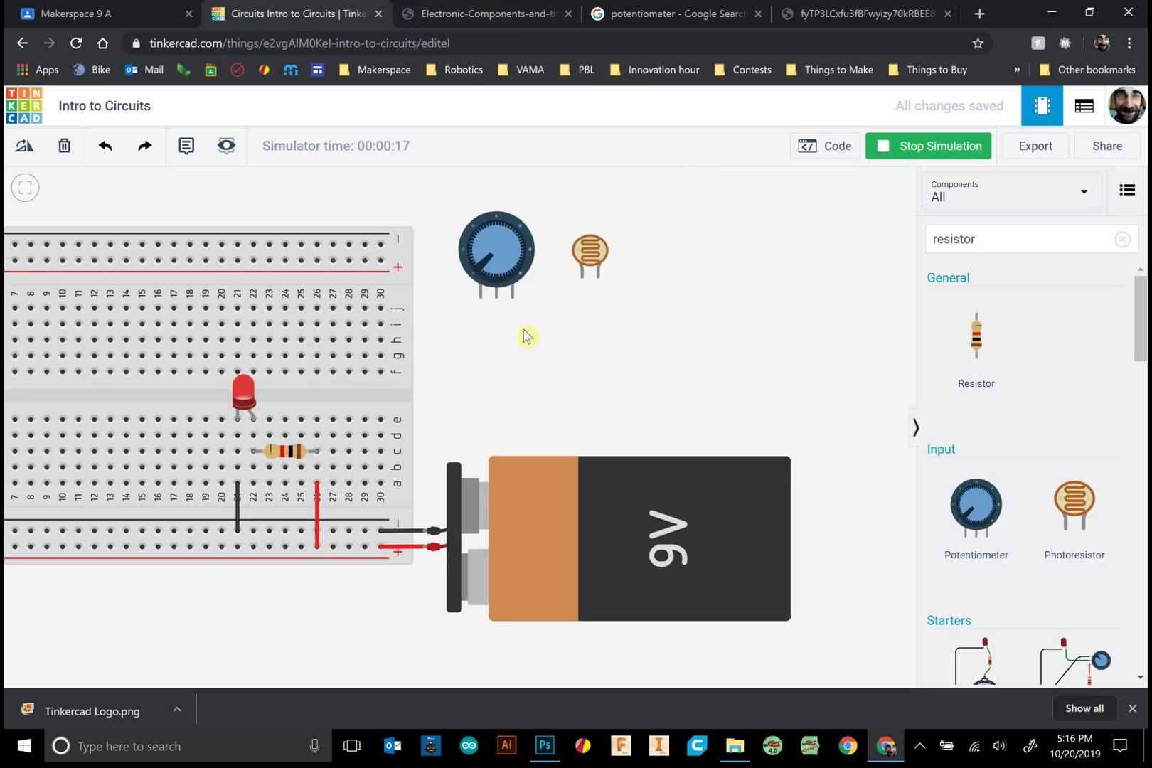
{"action": "left_click", "coordinate": [905, 147]}
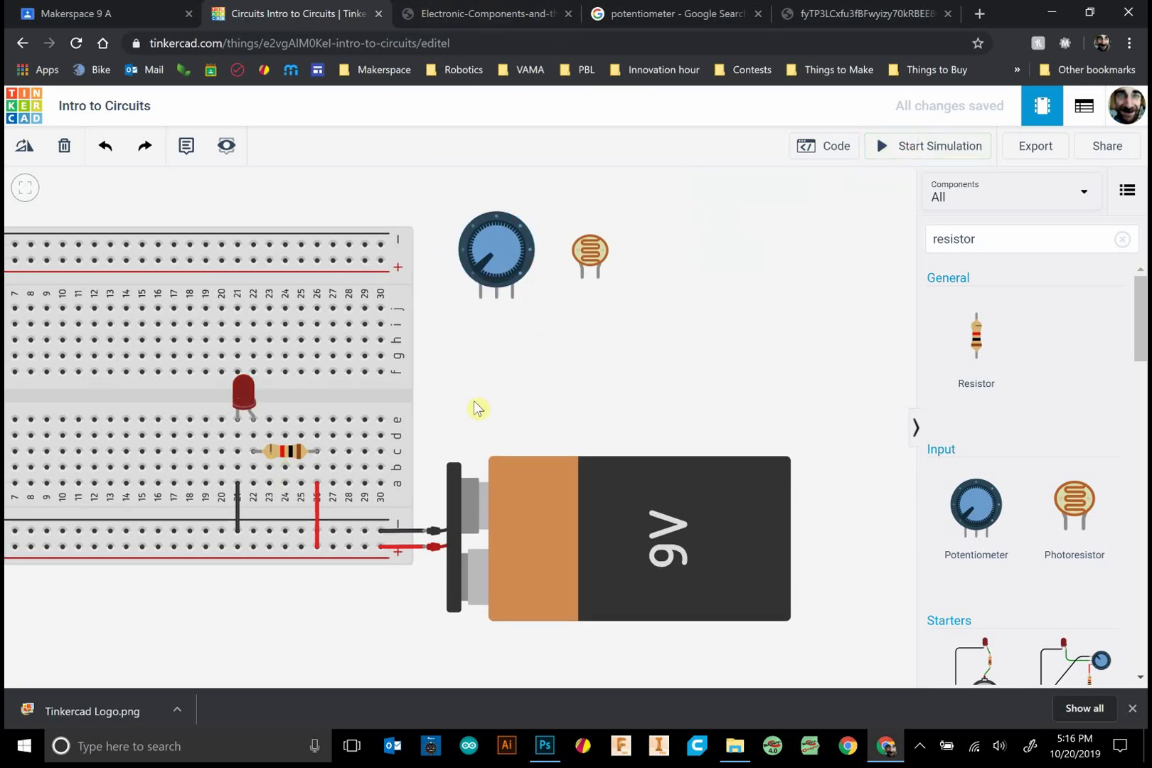
{"action": "left_click_drag", "start_coordinate": [478, 387], "coordinate": [572, 364]}
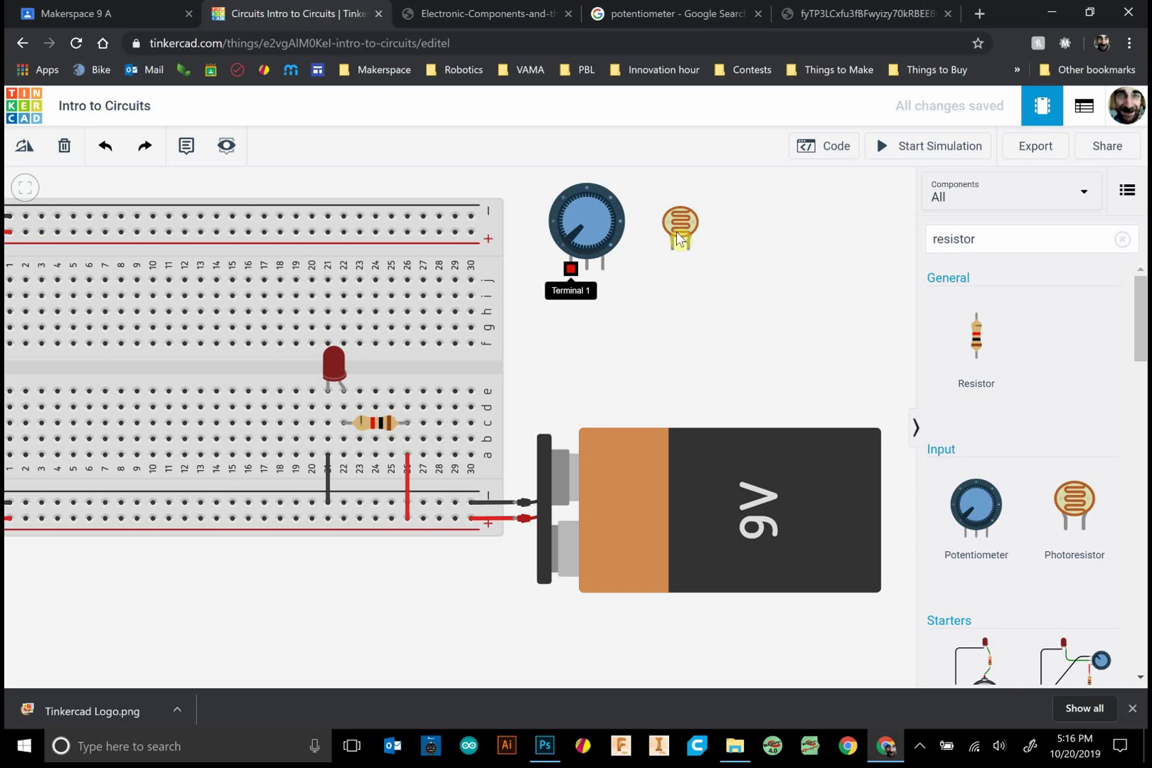
While simulating, set the breadboard resistor to 1000 kΩ, restore 1 kΩ, then stop.
{"action": "left_click", "coordinate": [881, 148]}
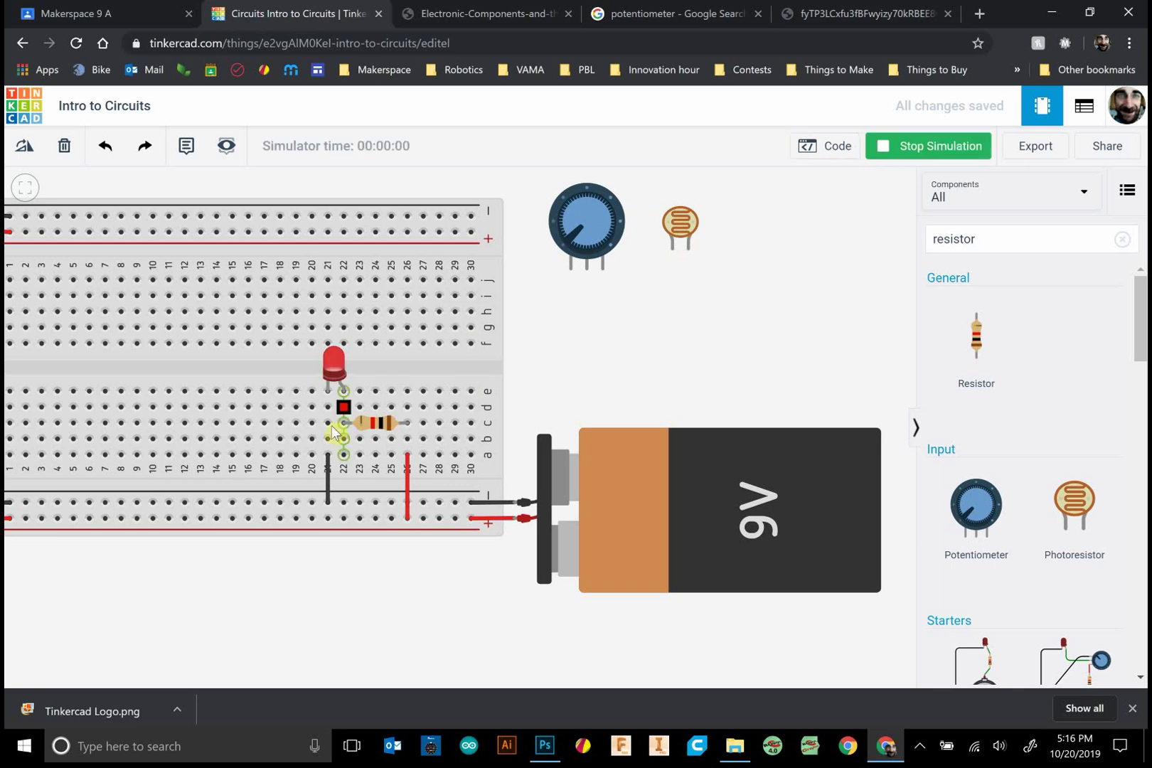
{"action": "left_click", "coordinate": [380, 423]}
{"action": "left_click", "coordinate": [816, 253]}
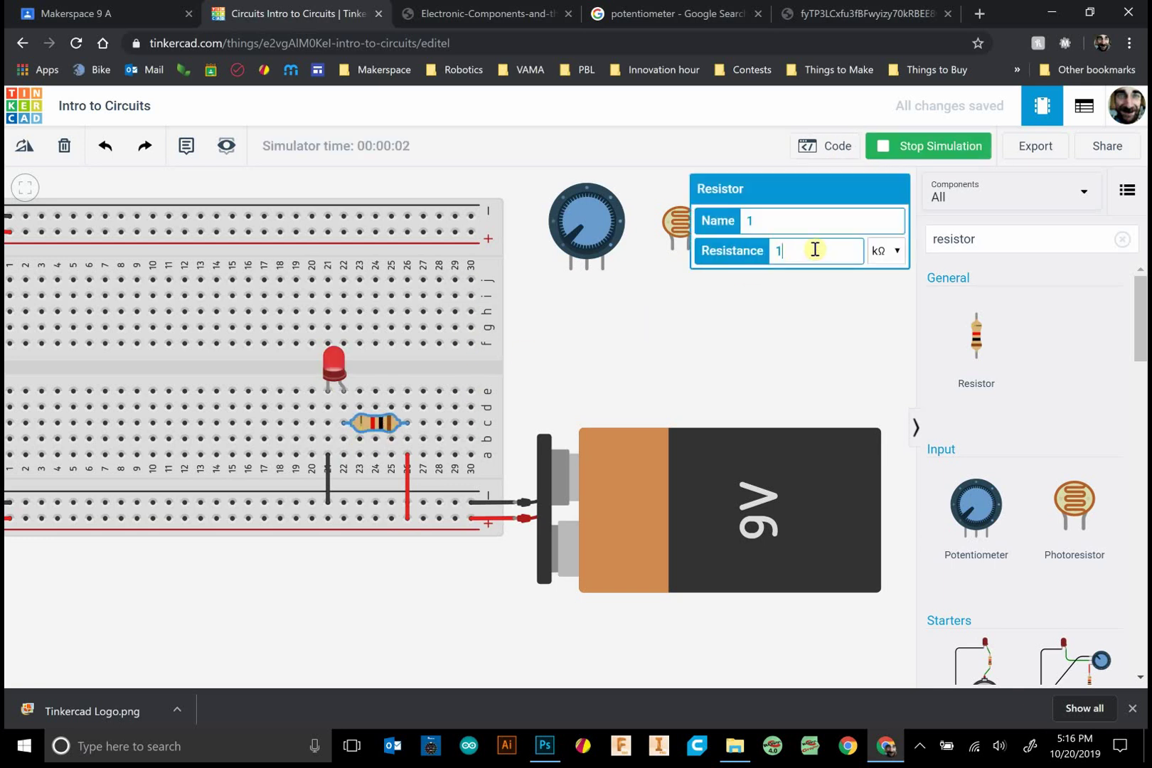
{"action": "type", "text": "000"}
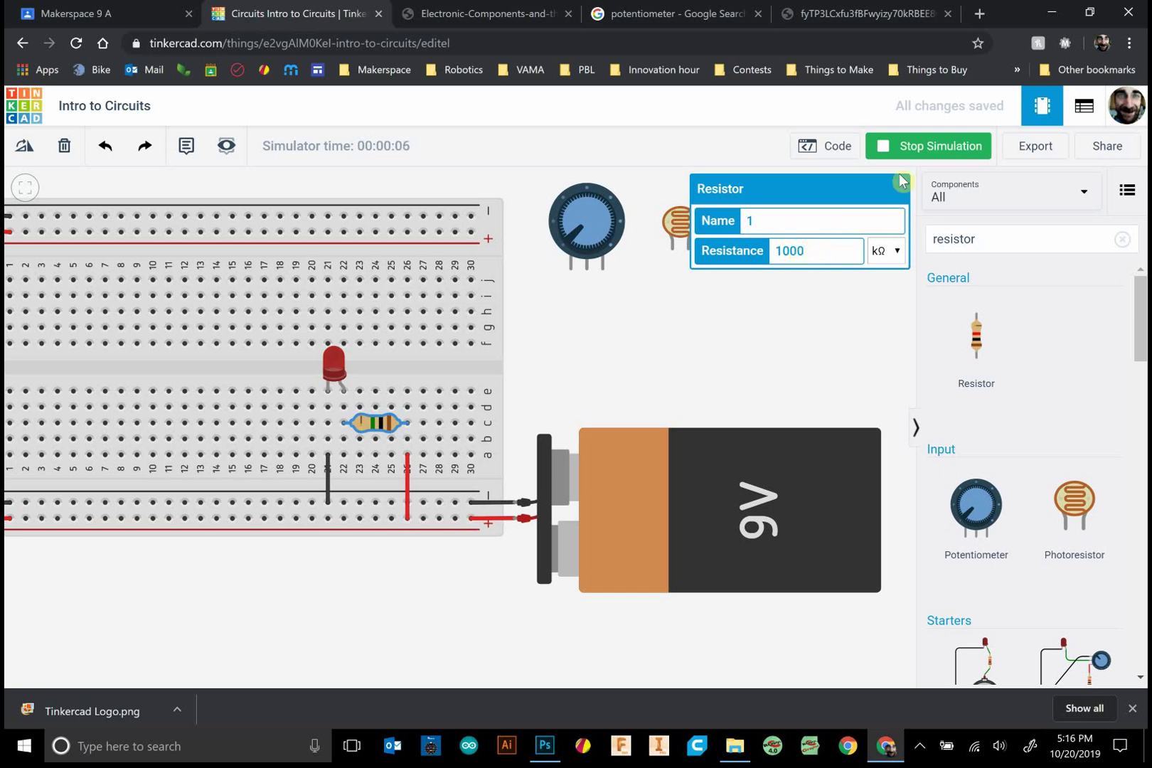
{"action": "left_click_drag", "start_coordinate": [840, 242], "coordinate": [782, 254]}
{"action": "key", "text": "BackSpace"}
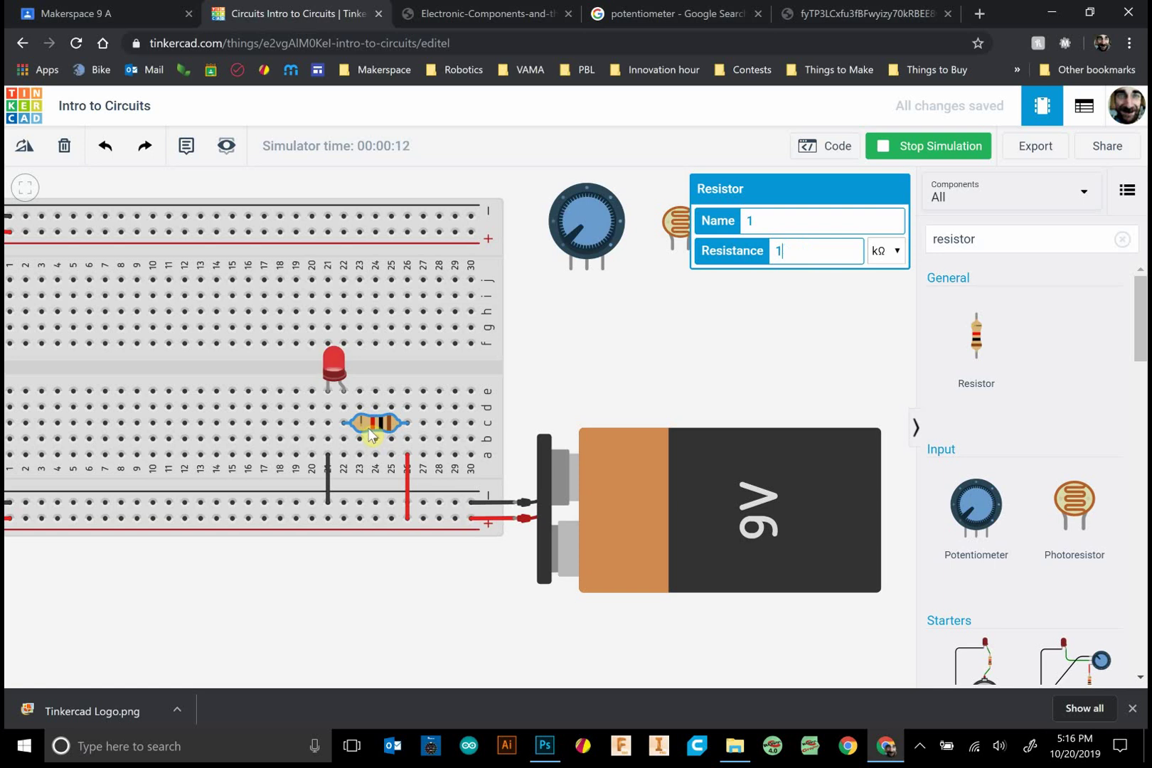
{"action": "left_click", "coordinate": [943, 149]}
Pan the canvas to center the circuit and briefly toggle the code panel.
{"action": "left_click_drag", "start_coordinate": [644, 321], "coordinate": [649, 324]}
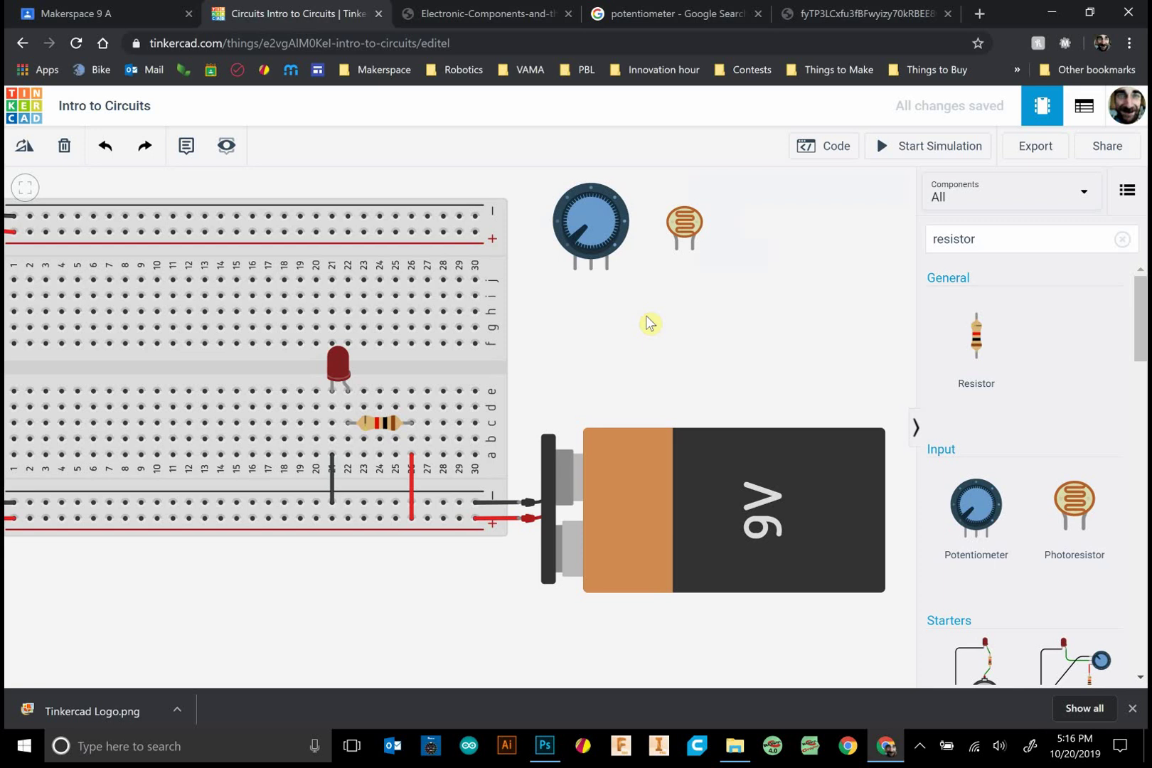
{"action": "scroll", "coordinate": [562, 373], "scroll_direction": "up", "scroll_amount": 1}
{"action": "scroll", "coordinate": [455, 397], "scroll_direction": "down", "scroll_amount": 1}
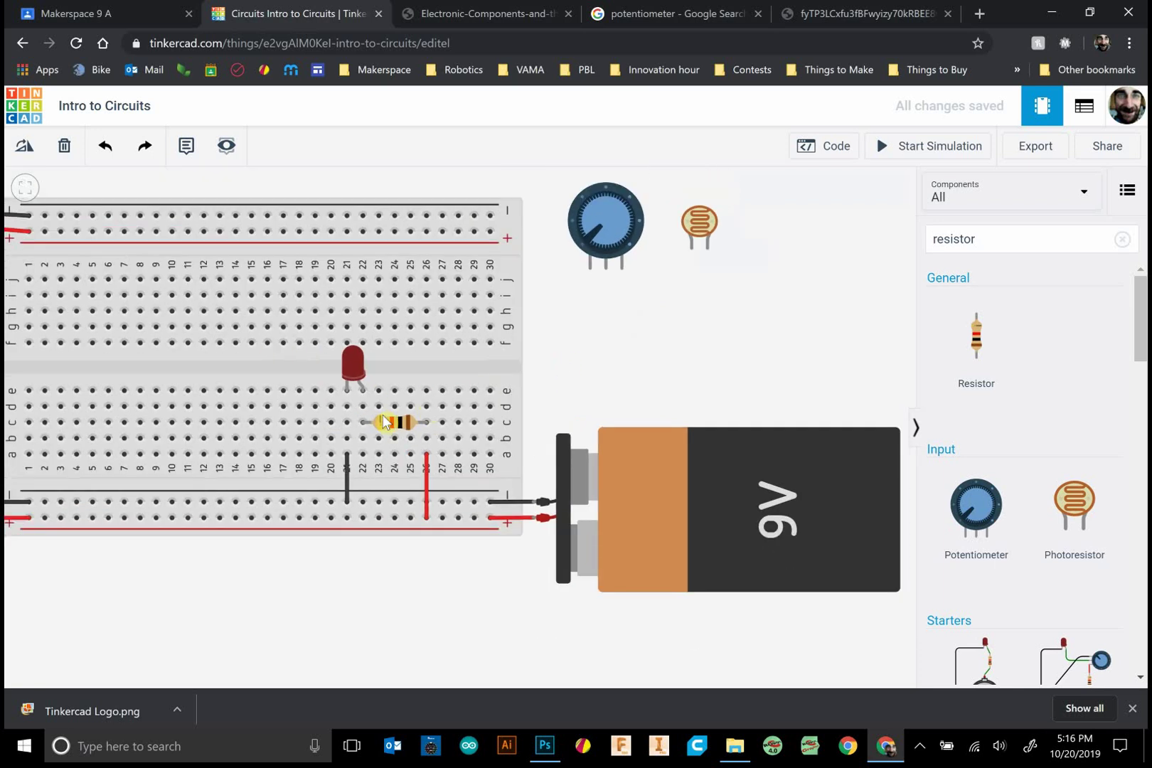
{"action": "left_click_drag", "start_coordinate": [635, 396], "coordinate": [860, 382]}
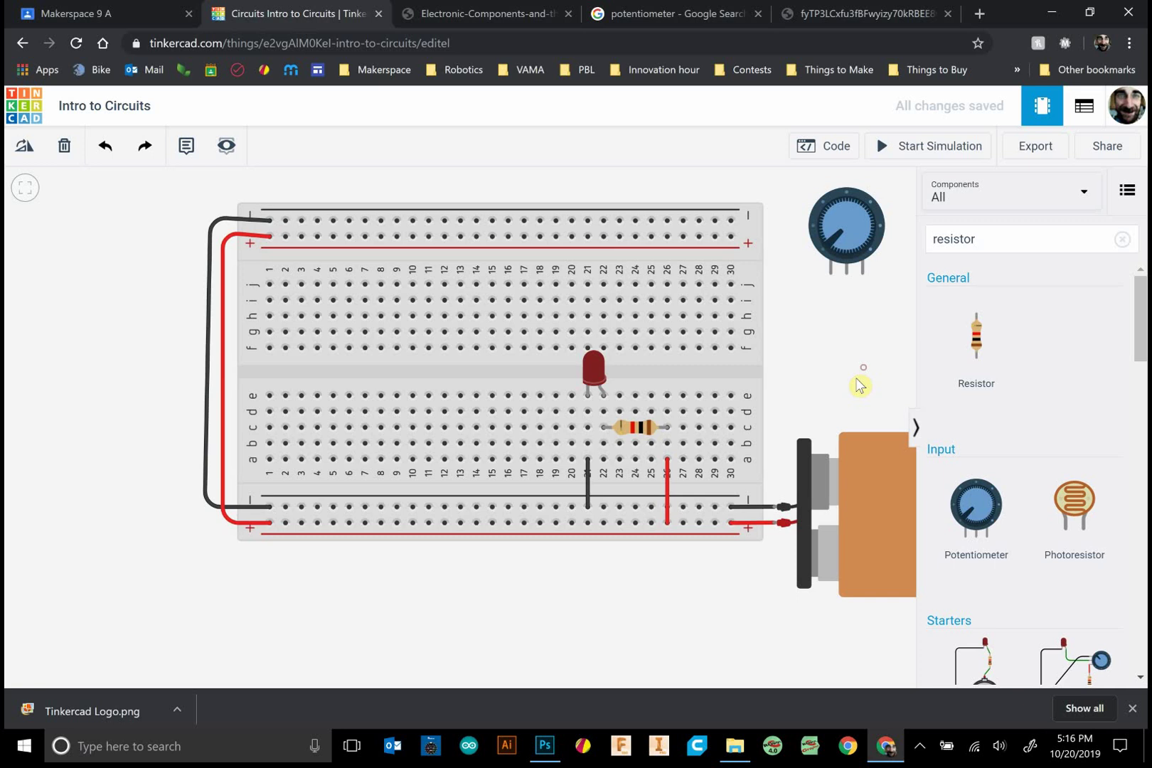
{"action": "left_click_drag", "start_coordinate": [985, 241], "coordinate": [921, 240]}
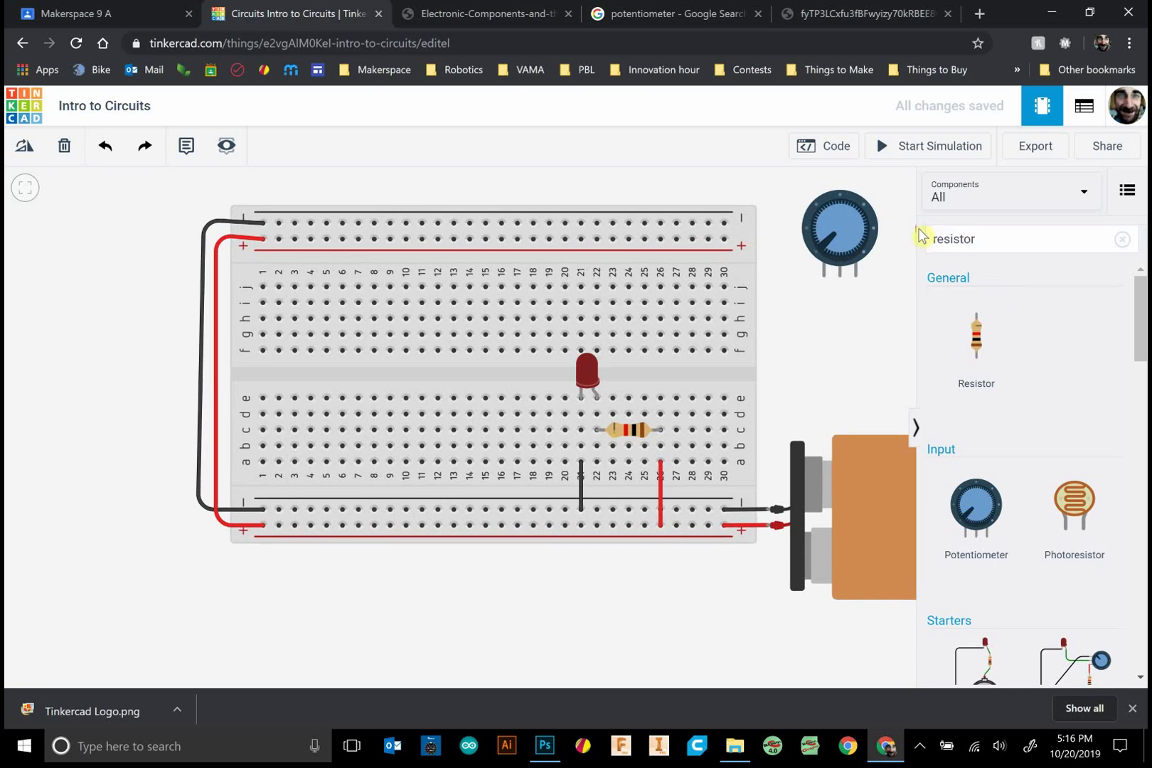
{"action": "left_click", "coordinate": [811, 150]}
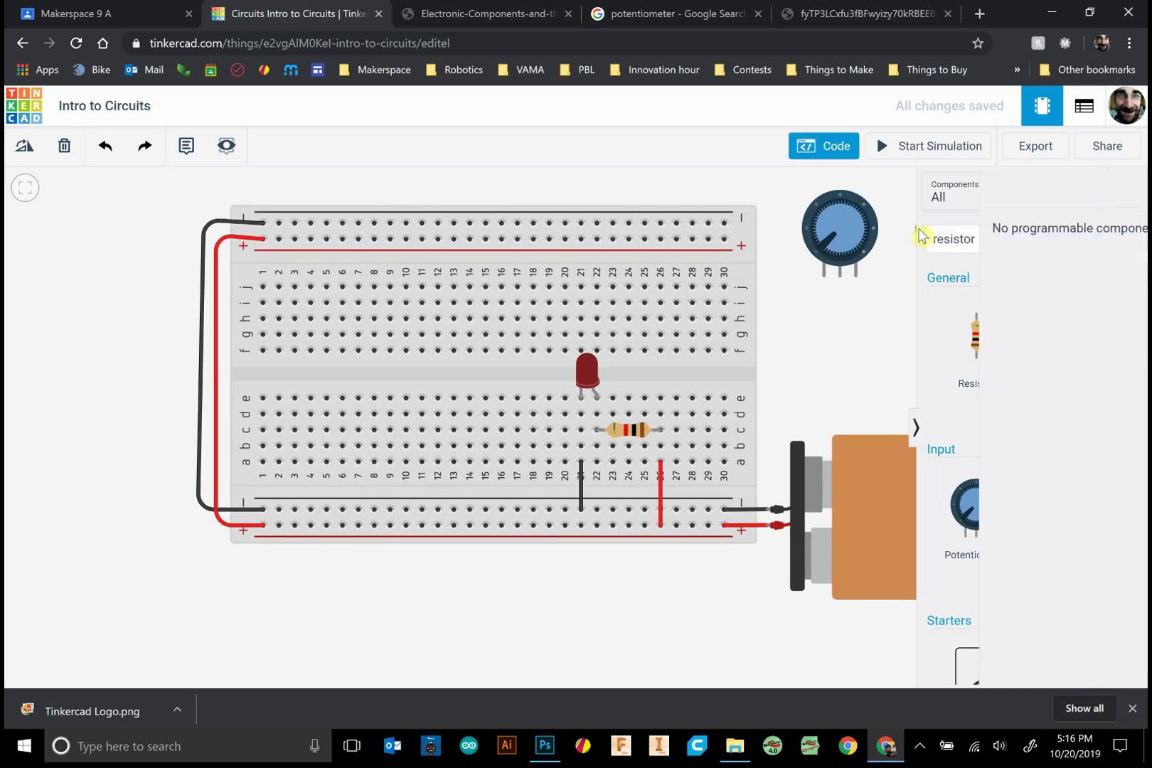
{"action": "left_click", "coordinate": [811, 150]}
Search for 'led', place a new LED on the breadboard, and set its color to Blue.
{"action": "left_click_drag", "start_coordinate": [998, 239], "coordinate": [929, 242]}
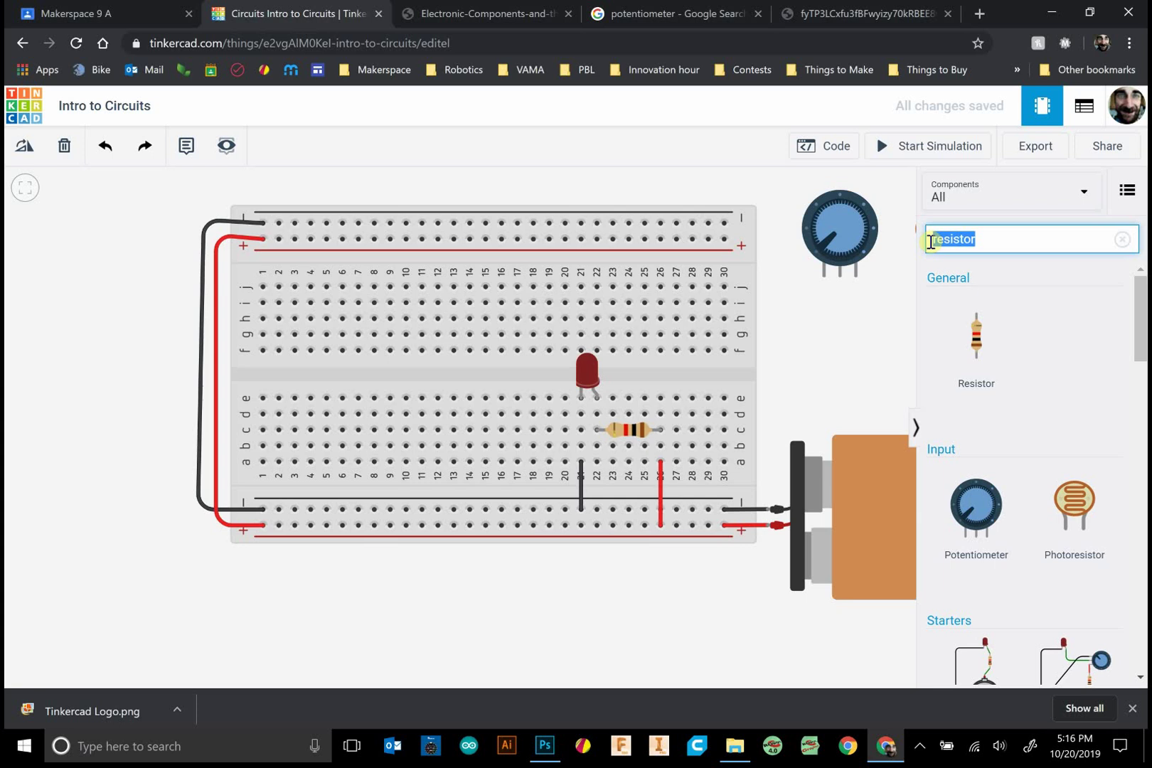
{"action": "type", "text": "led"}
{"action": "left_click_drag", "start_coordinate": [978, 383], "coordinate": [463, 372]}
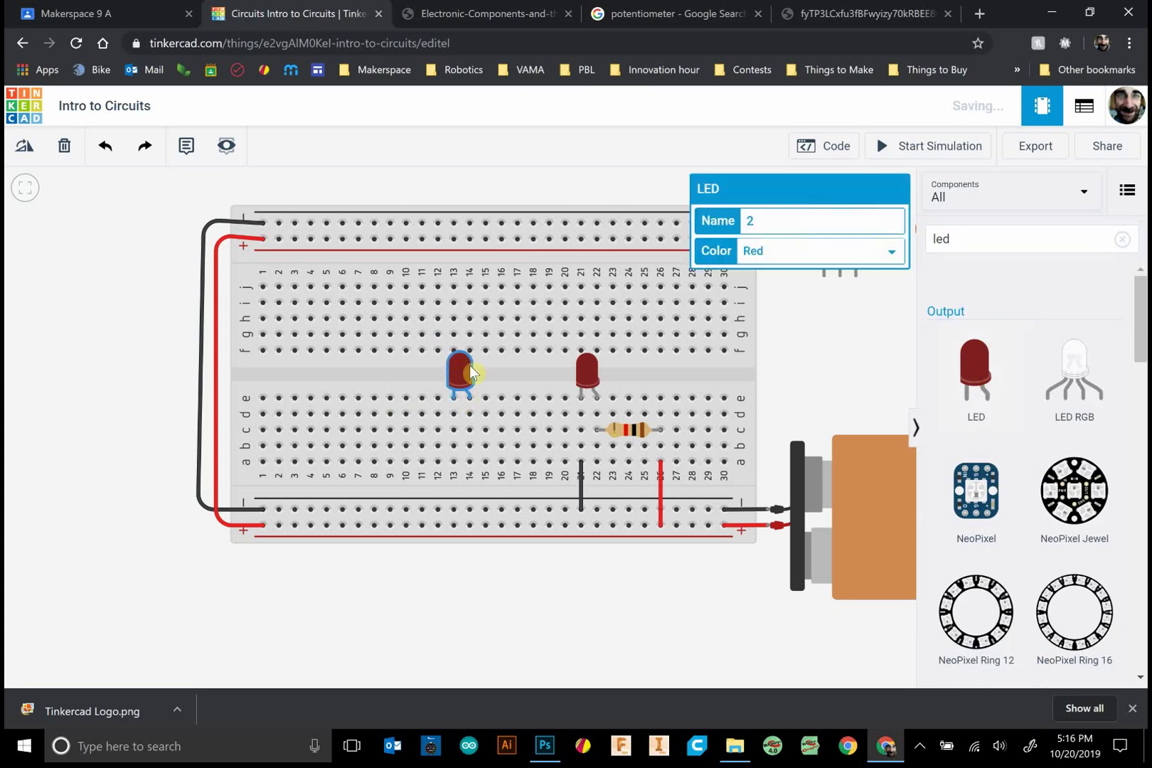
{"action": "left_click", "coordinate": [758, 253]}
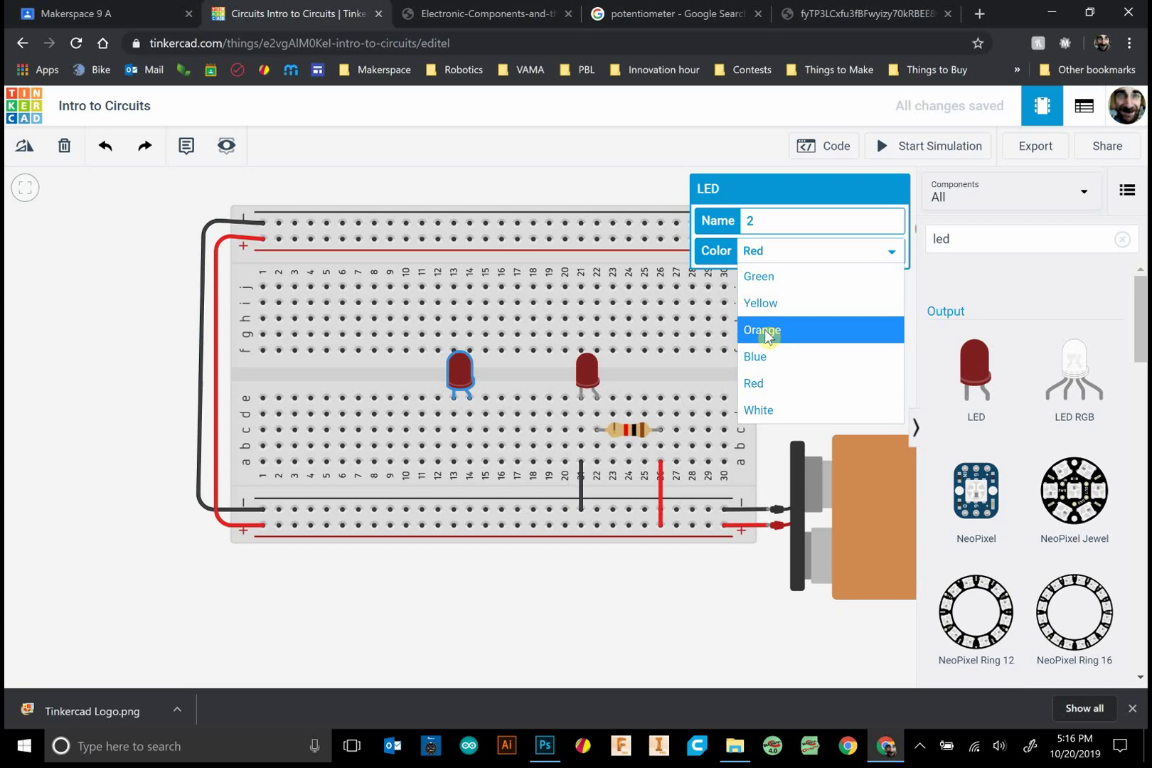
{"action": "left_click", "coordinate": [759, 356]}
{"action": "left_click", "coordinate": [833, 357]}
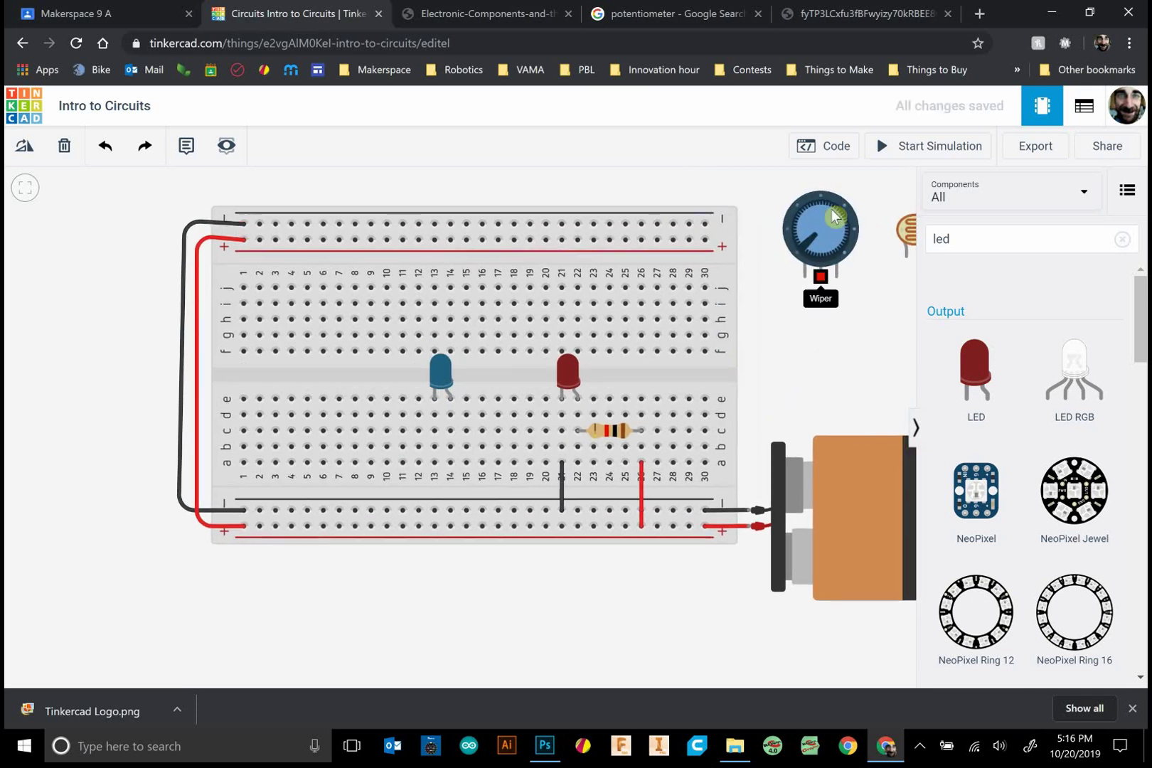
Place the potentiometer on the breadboard between the LEDs and shift the blue LED two columns left.
{"action": "left_click_drag", "start_coordinate": [822, 249], "coordinate": [567, 299]}
{"action": "left_click_drag", "start_coordinate": [494, 298], "coordinate": [490, 359]}
{"action": "left_click_drag", "start_coordinate": [423, 382], "coordinate": [409, 379]}
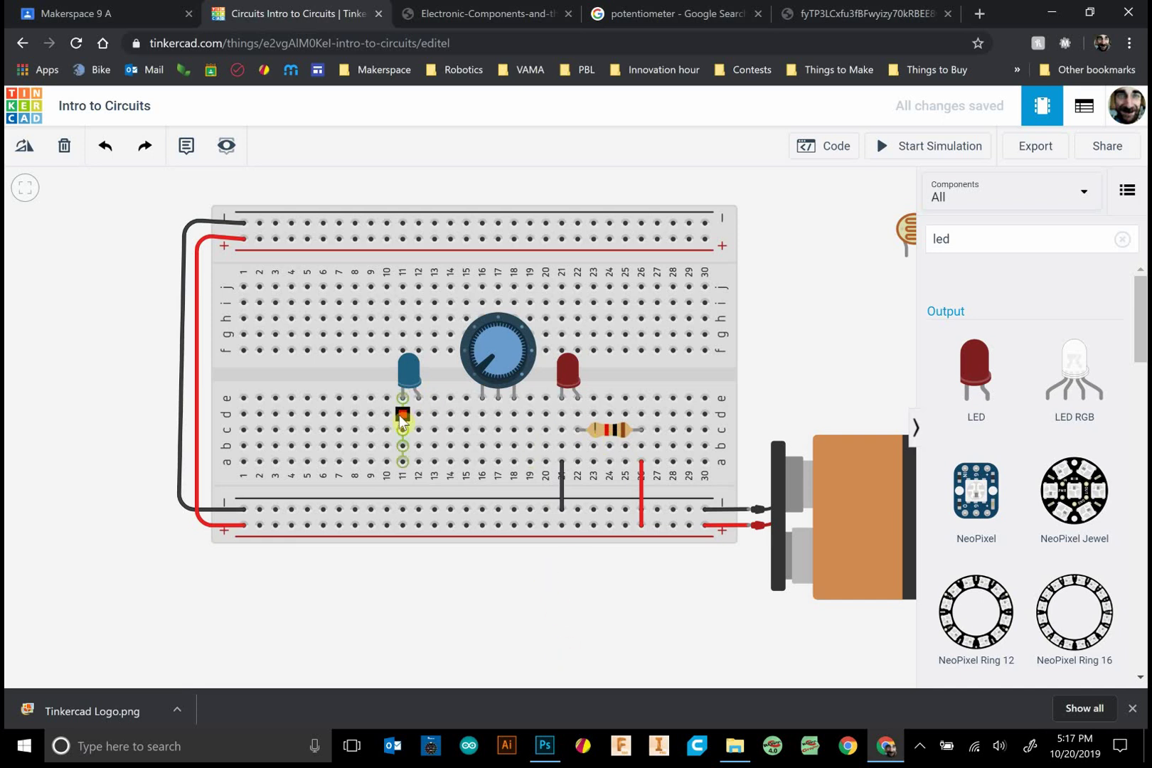
Wire the blue LED to the negative rail, positive rail to hole 18a, and pot wiper to the LED anode.
{"action": "left_click", "coordinate": [402, 463]}
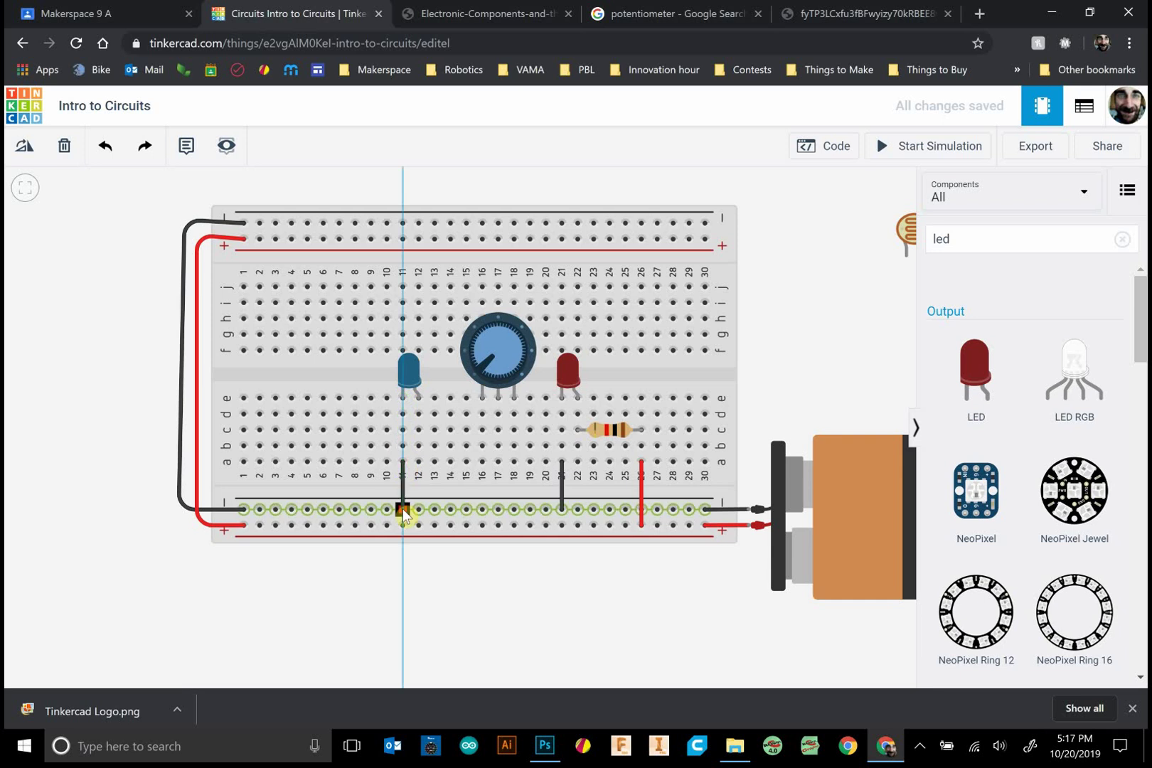
{"action": "left_click", "coordinate": [402, 511]}
{"action": "left_click", "coordinate": [536, 586]}
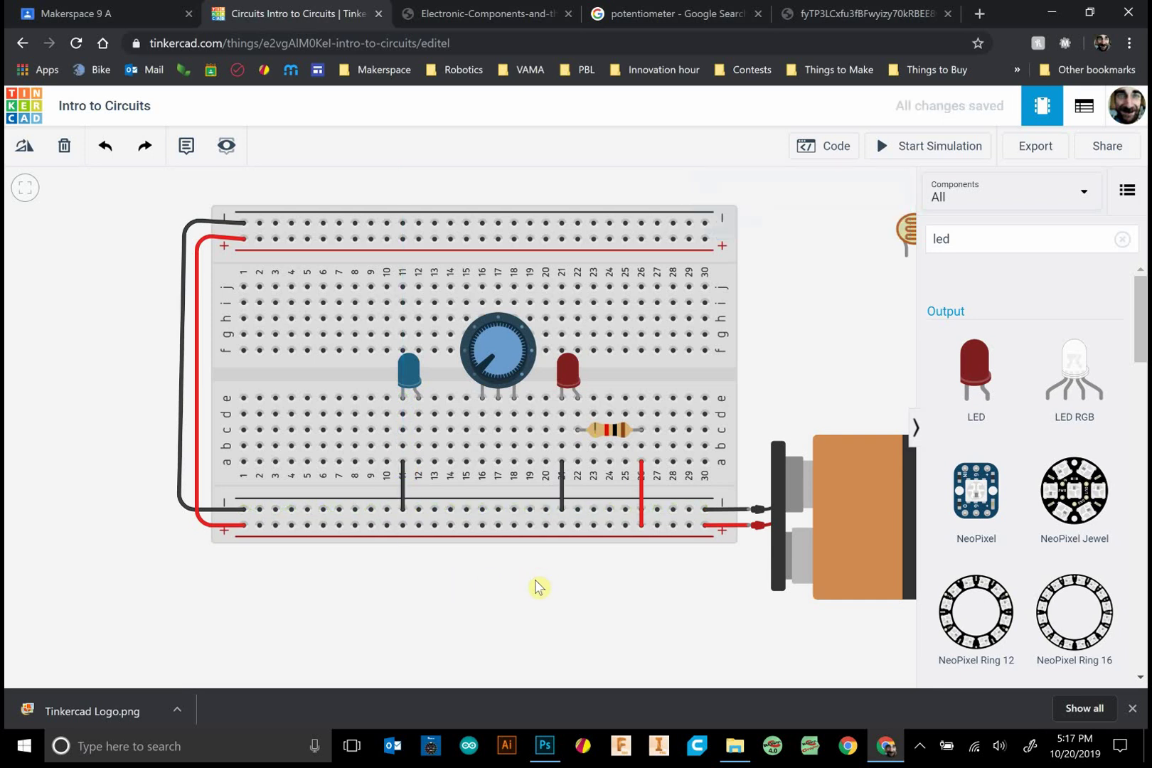
{"action": "left_click", "coordinate": [513, 524]}
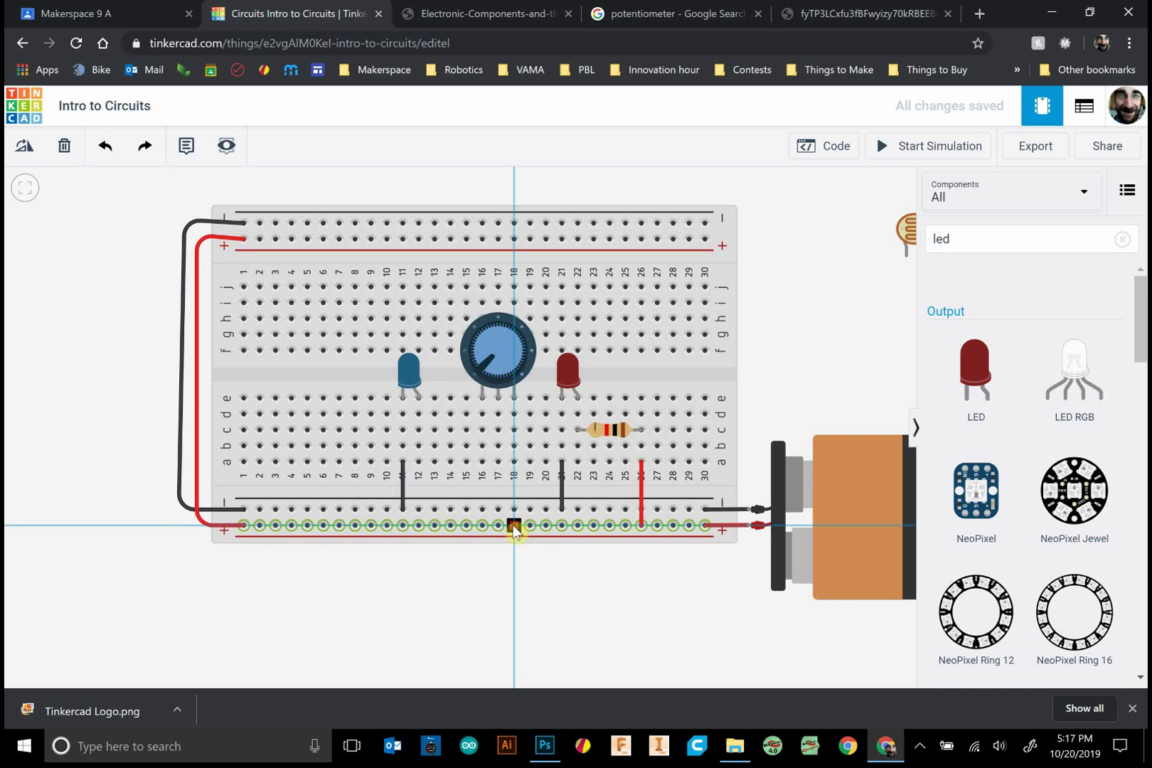
{"action": "left_click", "coordinate": [514, 462]}
{"action": "left_click", "coordinate": [799, 336]}
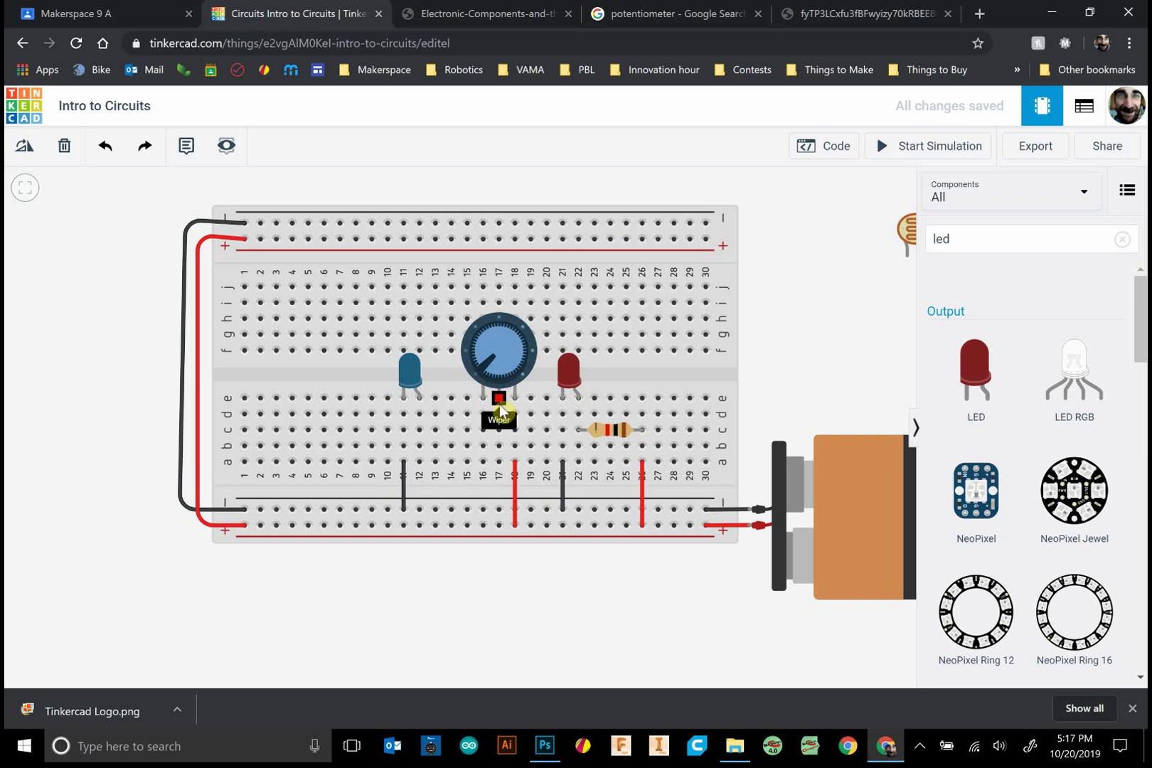
{"action": "left_click", "coordinate": [500, 446]}
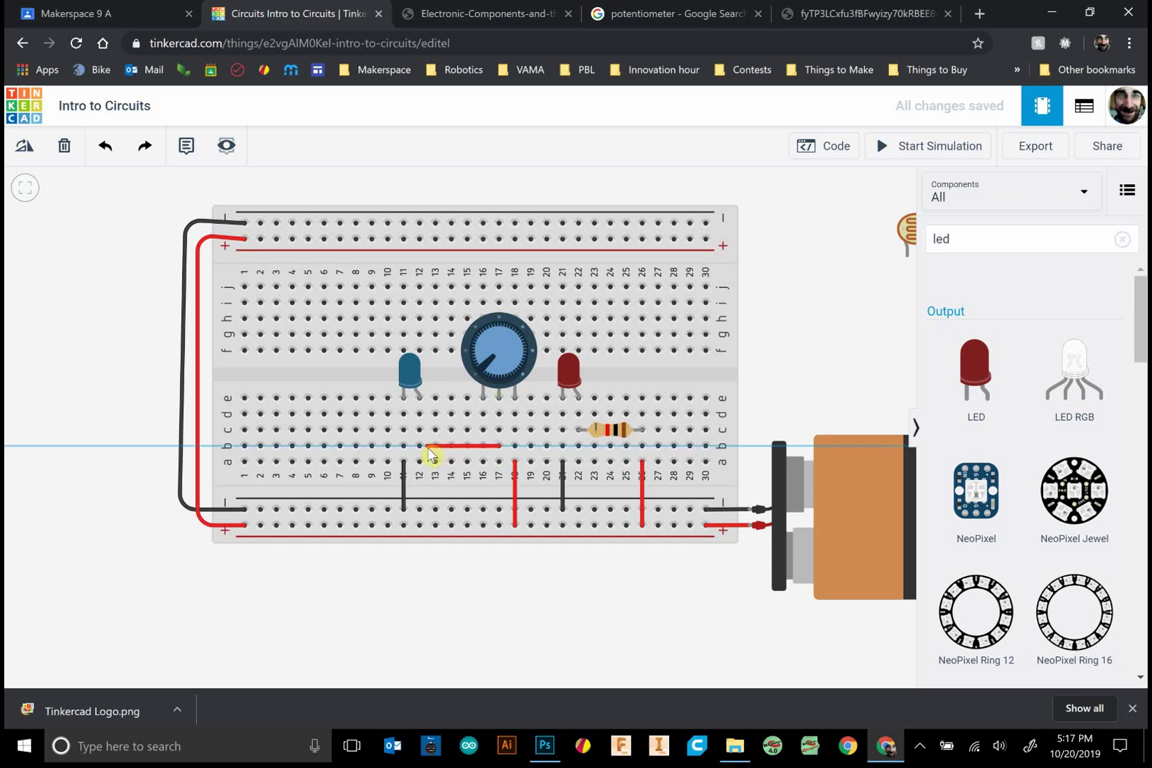
{"action": "left_click", "coordinate": [424, 450]}
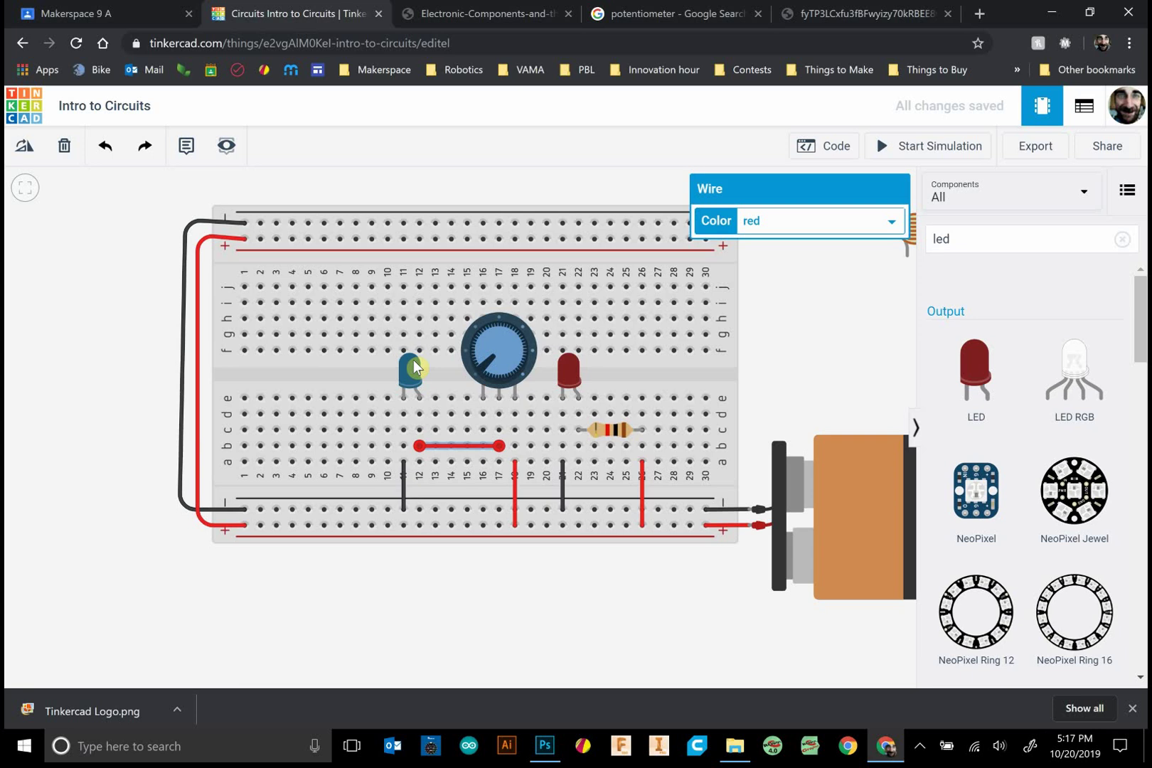
{"action": "left_click", "coordinate": [497, 646]}
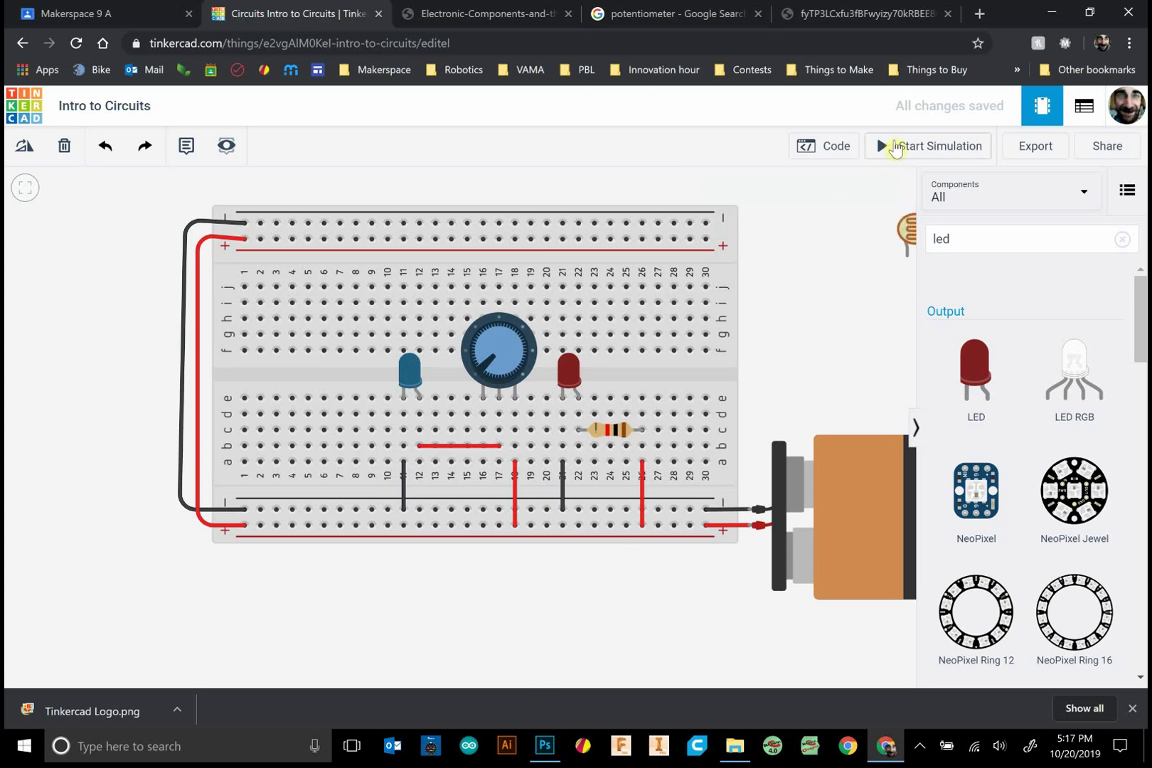
Simulate the dimmer, turn the potentiometer to vary the blue LED, reset the knob upright, and stop.
{"action": "left_click", "coordinate": [894, 149]}
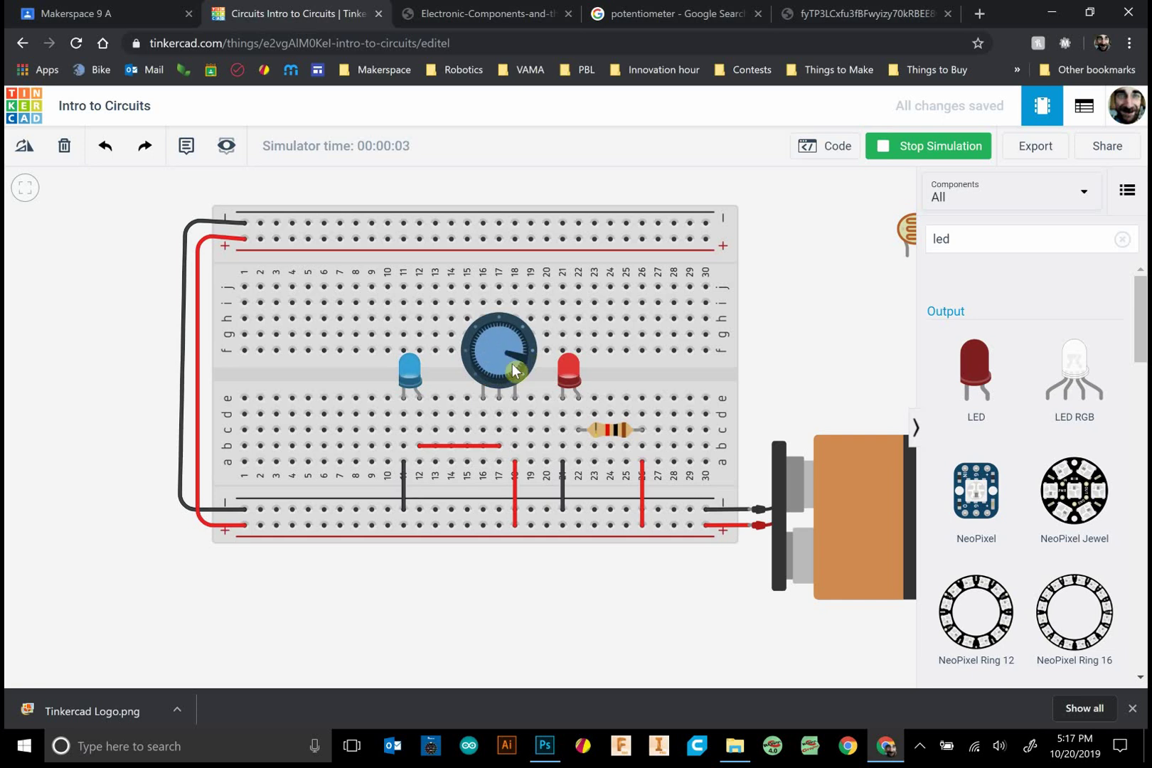
{"action": "left_click_drag", "start_coordinate": [513, 370], "coordinate": [473, 381]}
{"action": "left_click_drag", "start_coordinate": [481, 334], "coordinate": [527, 389]}
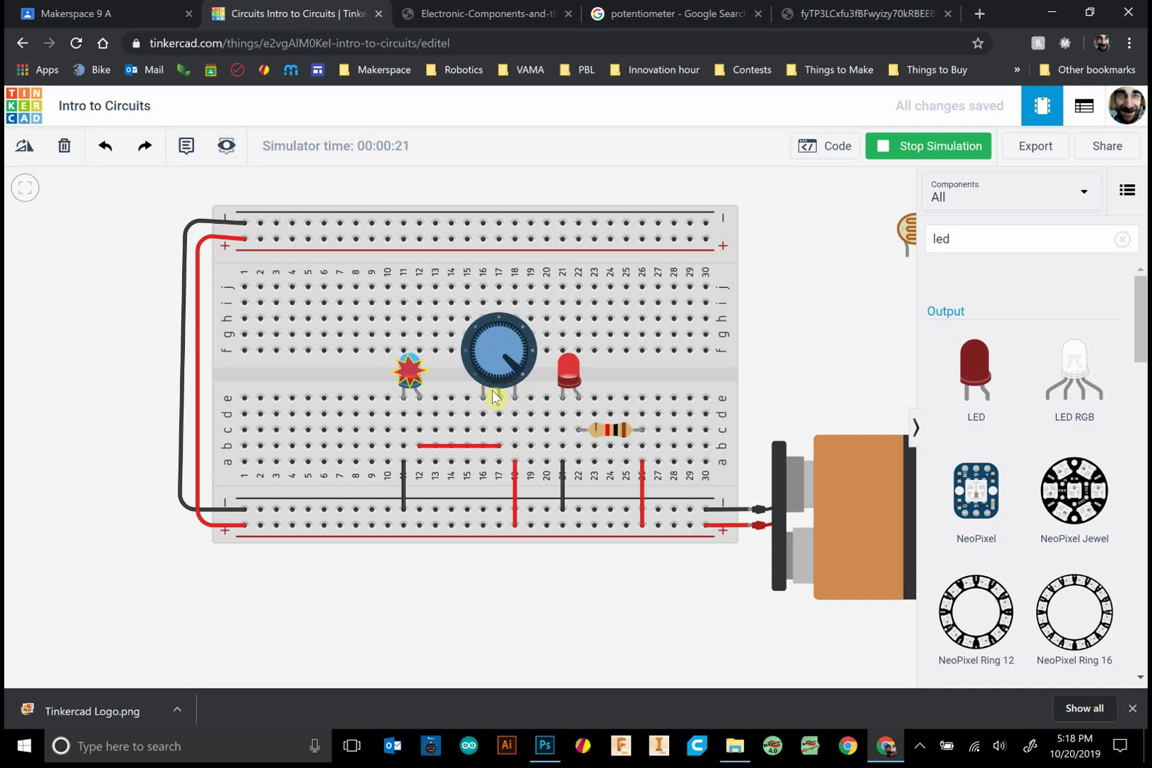
{"action": "mouse_move", "coordinate": [417, 383]}
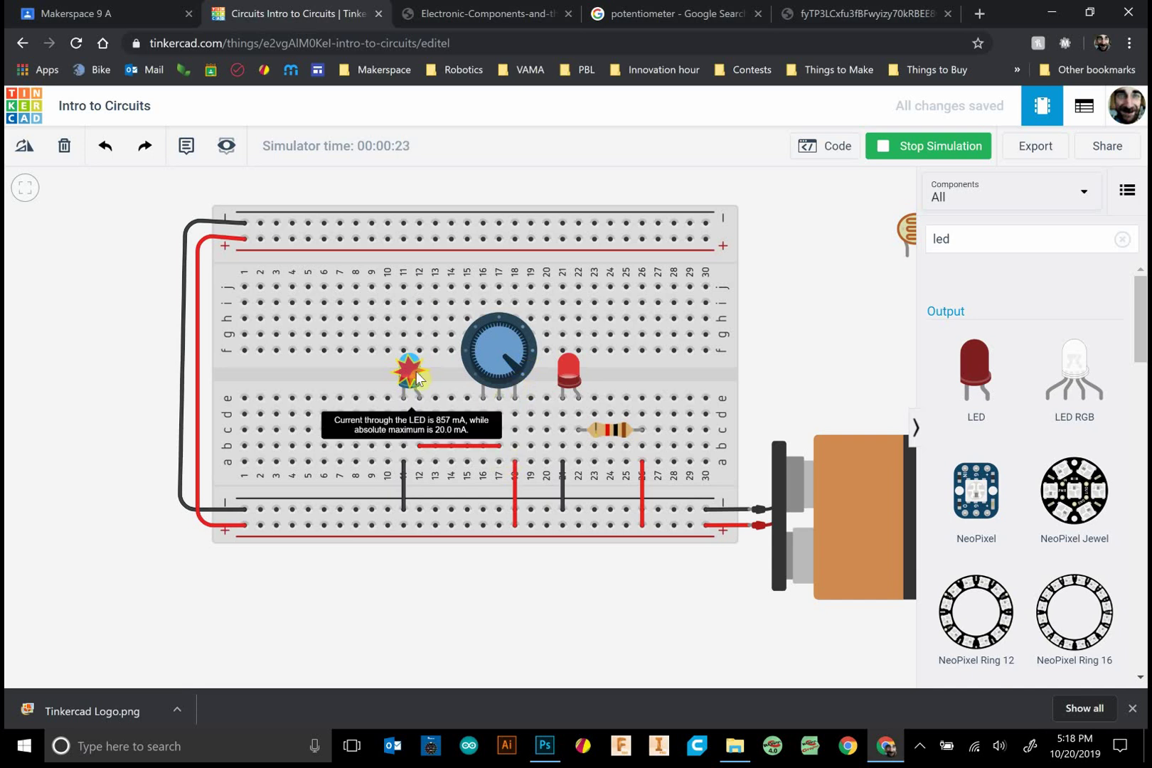
{"action": "left_click_drag", "start_coordinate": [509, 372], "coordinate": [514, 337]}
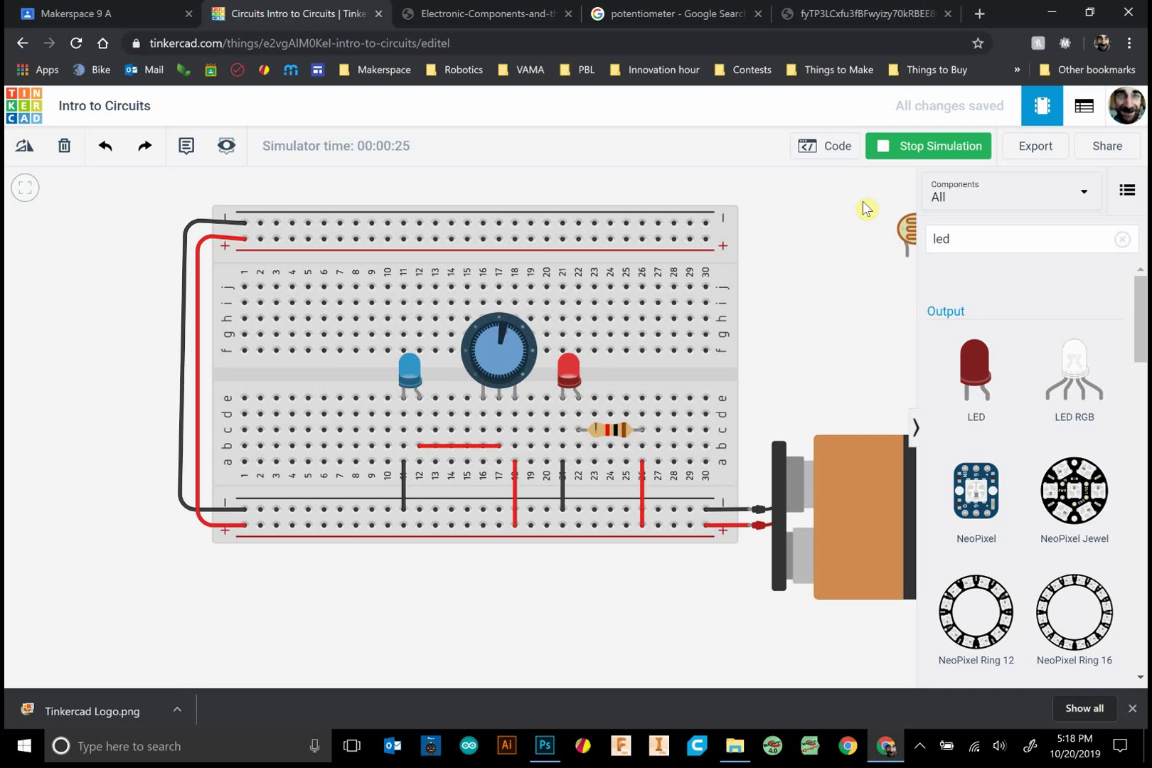
{"action": "left_click", "coordinate": [901, 154]}
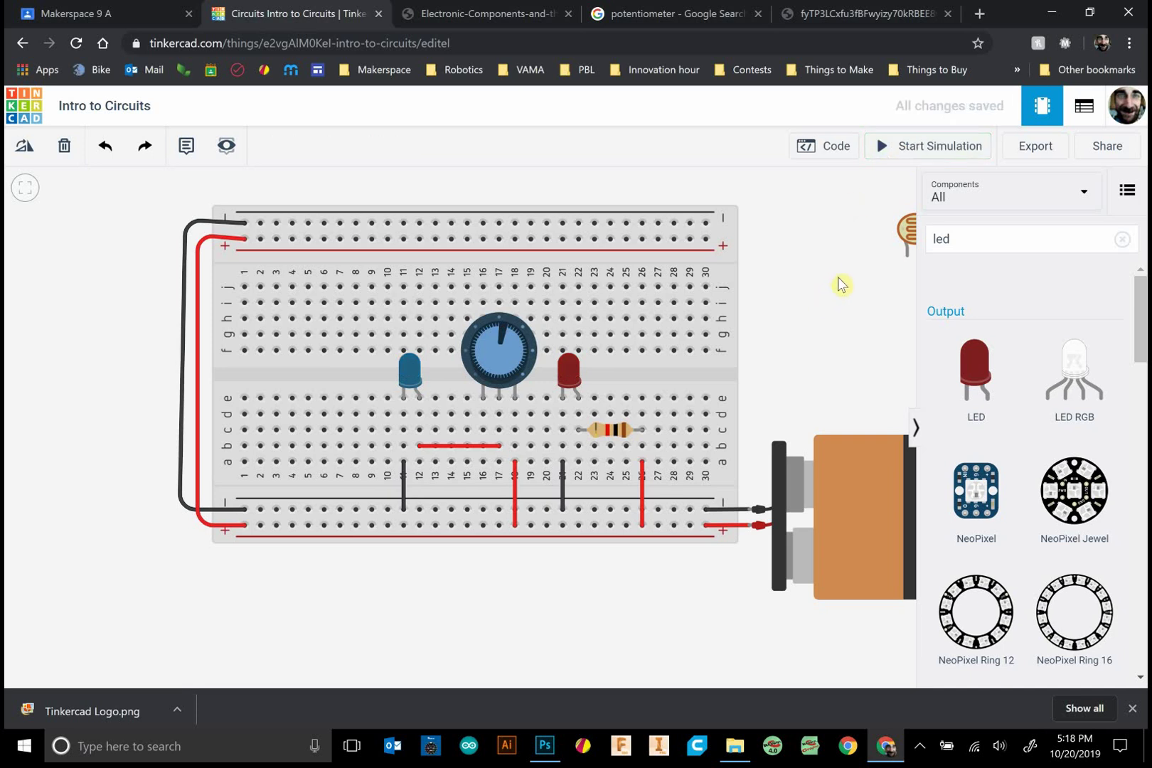
Delete the red jumper wire in row b linking the potentiometer to the blue LED.
{"action": "left_click", "coordinate": [404, 501]}
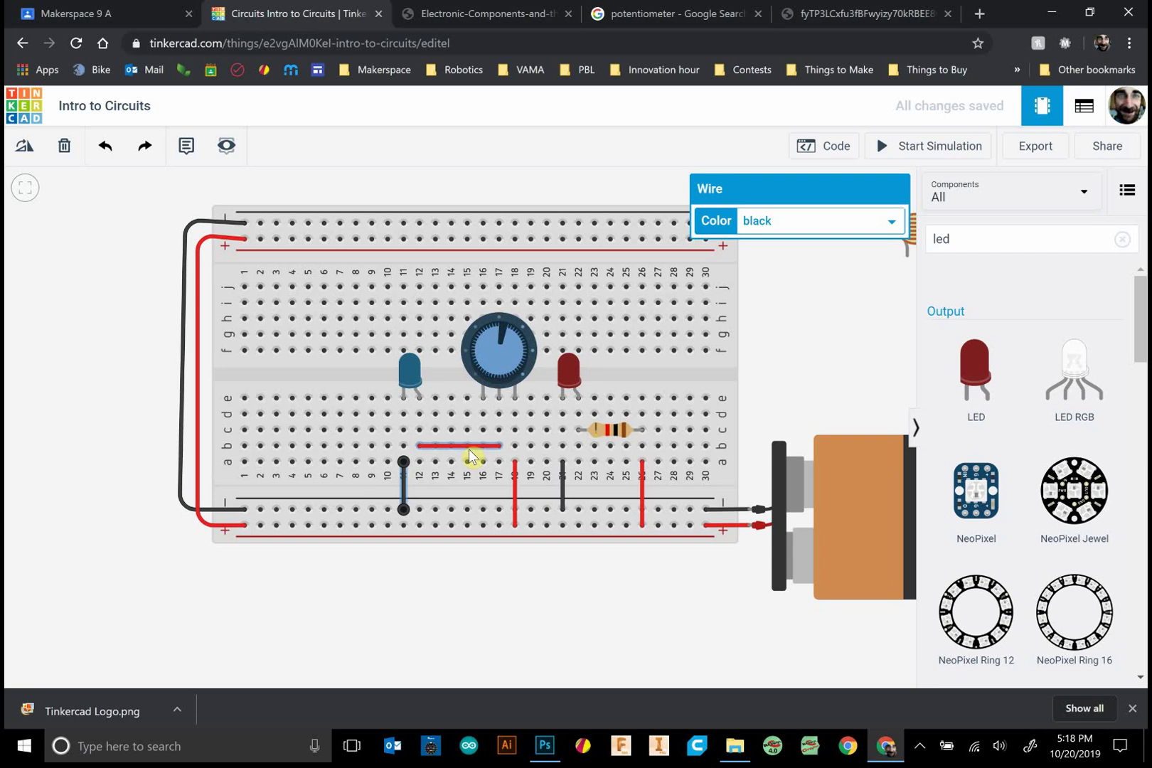
{"action": "left_click", "coordinate": [789, 335]}
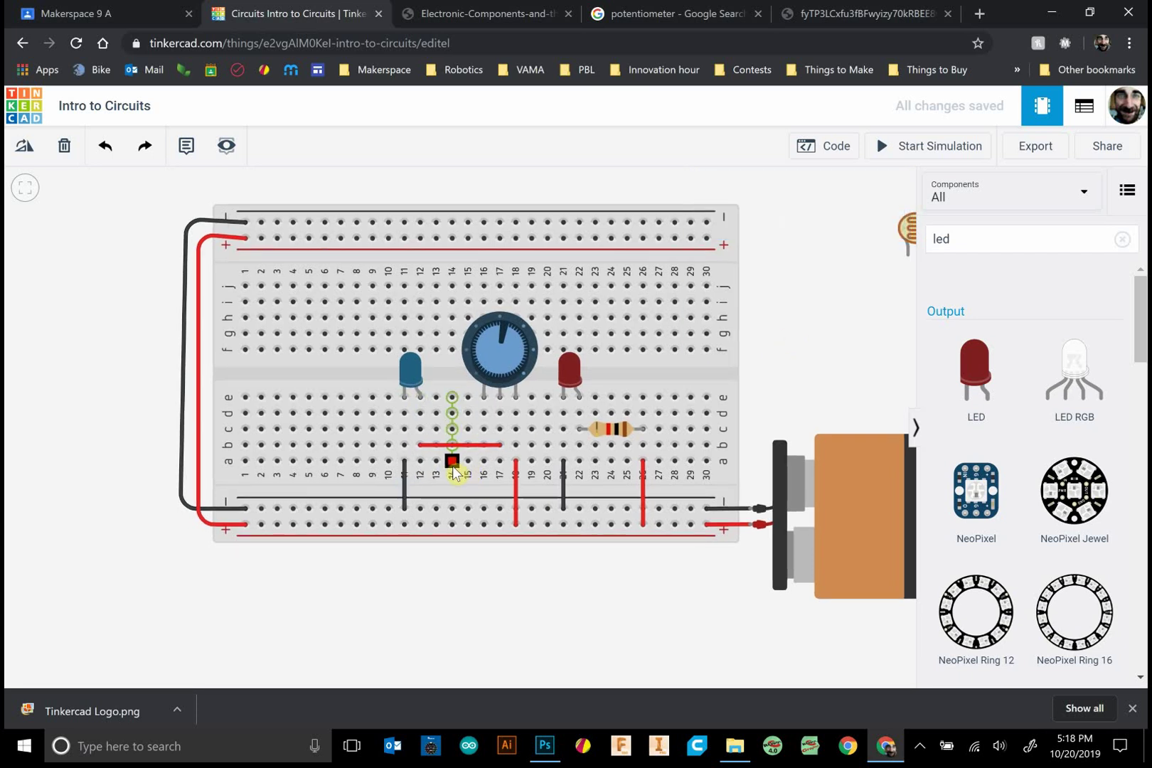
{"action": "left_click", "coordinate": [457, 447]}
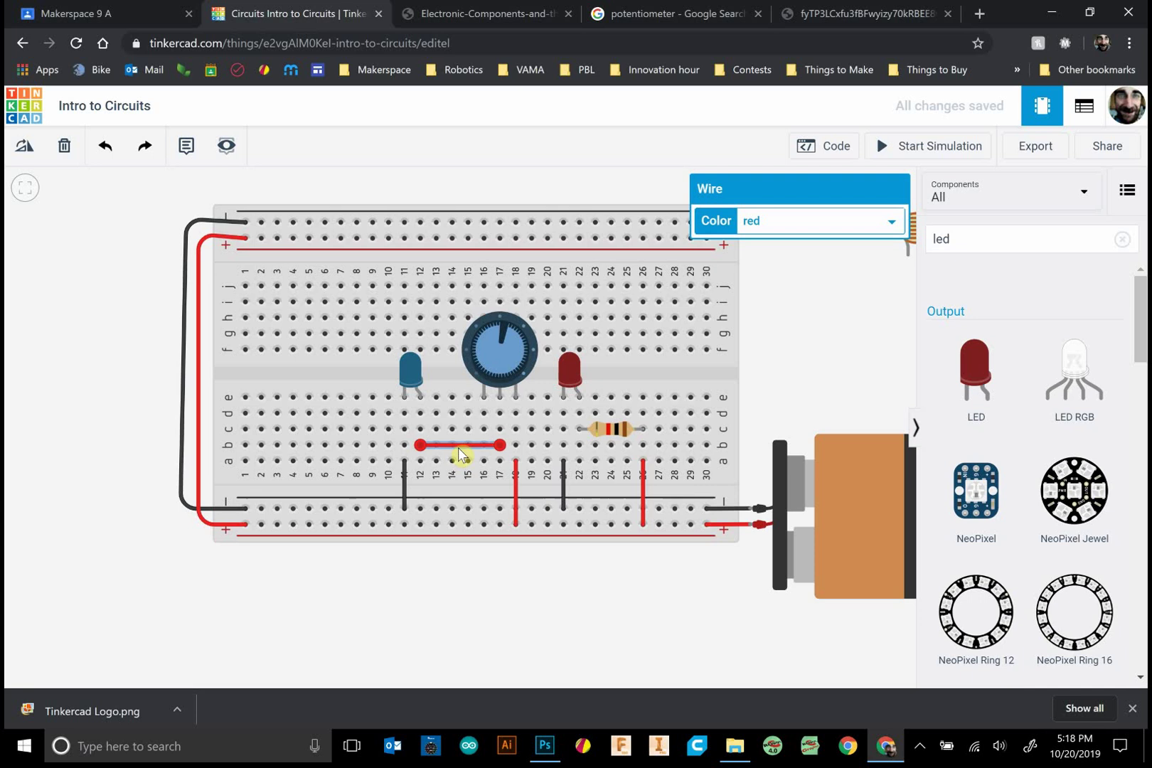
{"action": "key", "text": "Delete"}
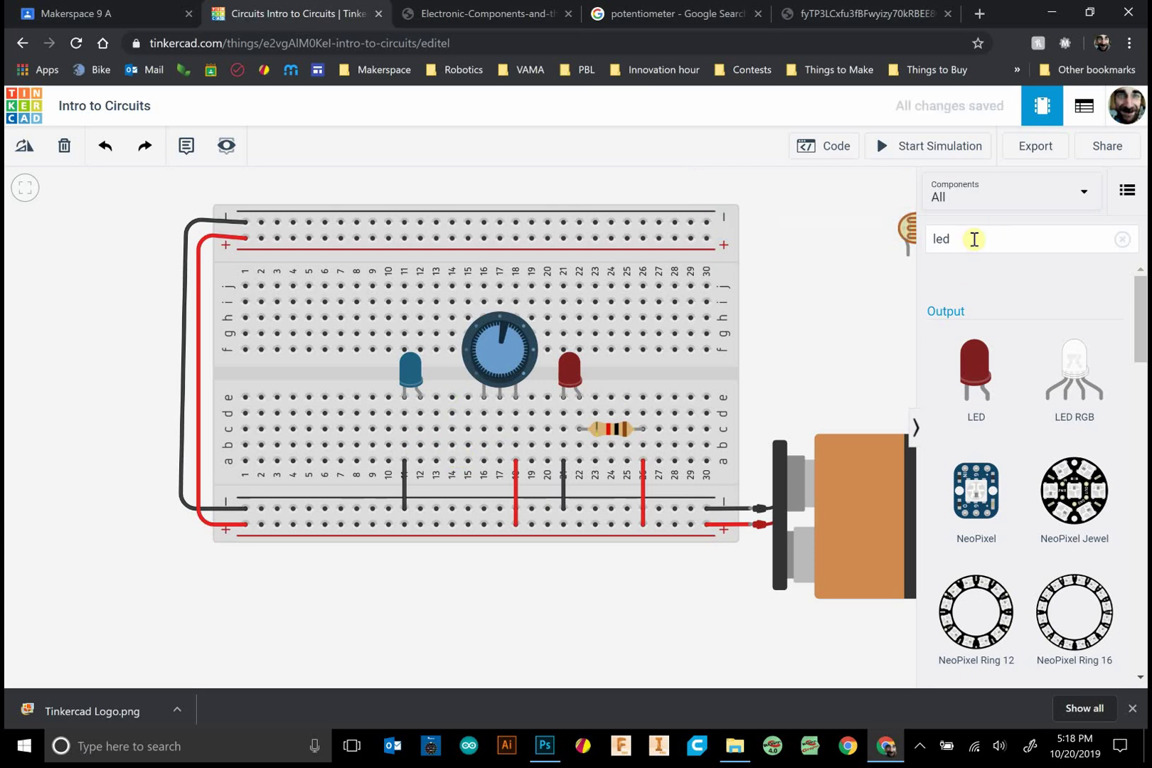
Stop the simulation and start replacing the 'led' component search with 'resi'.
{"action": "double_click", "coordinate": [973, 237]}
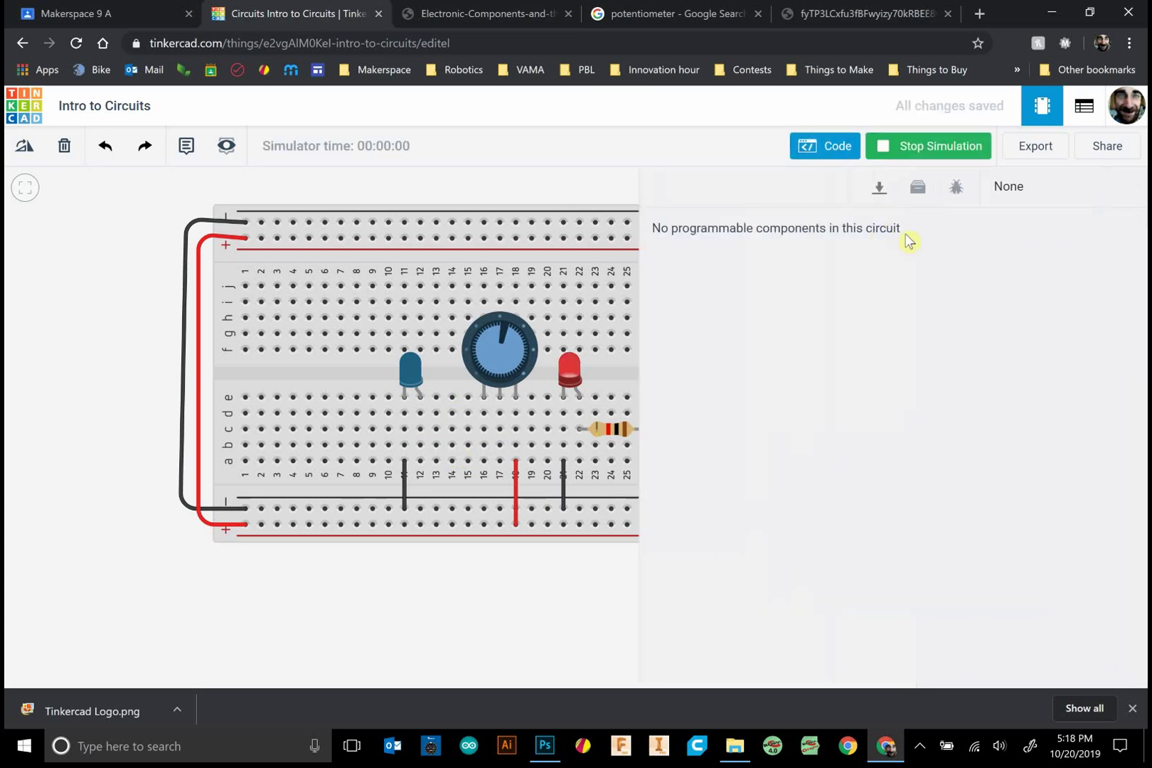
{"action": "left_click", "coordinate": [930, 148]}
{"action": "left_click", "coordinate": [848, 147]}
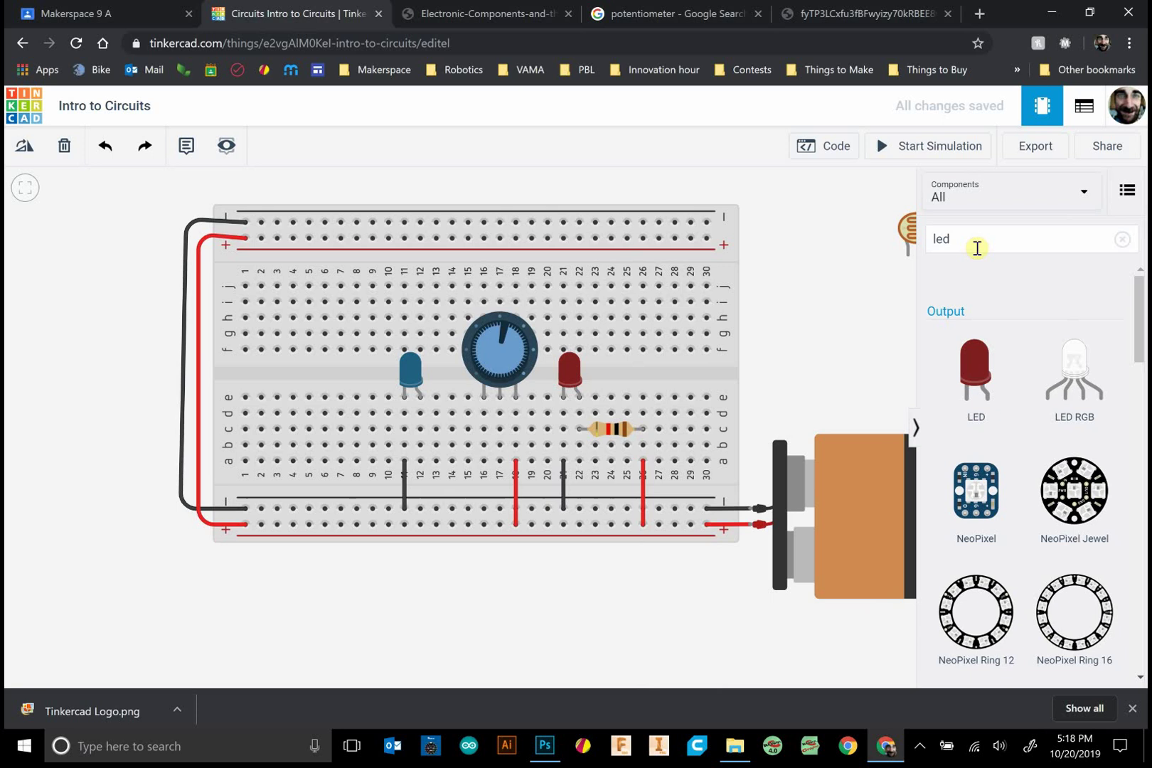
{"action": "left_click_drag", "start_coordinate": [977, 247], "coordinate": [930, 248]}
{"action": "type", "text": "es"}
{"action": "double_click", "coordinate": [929, 244]}
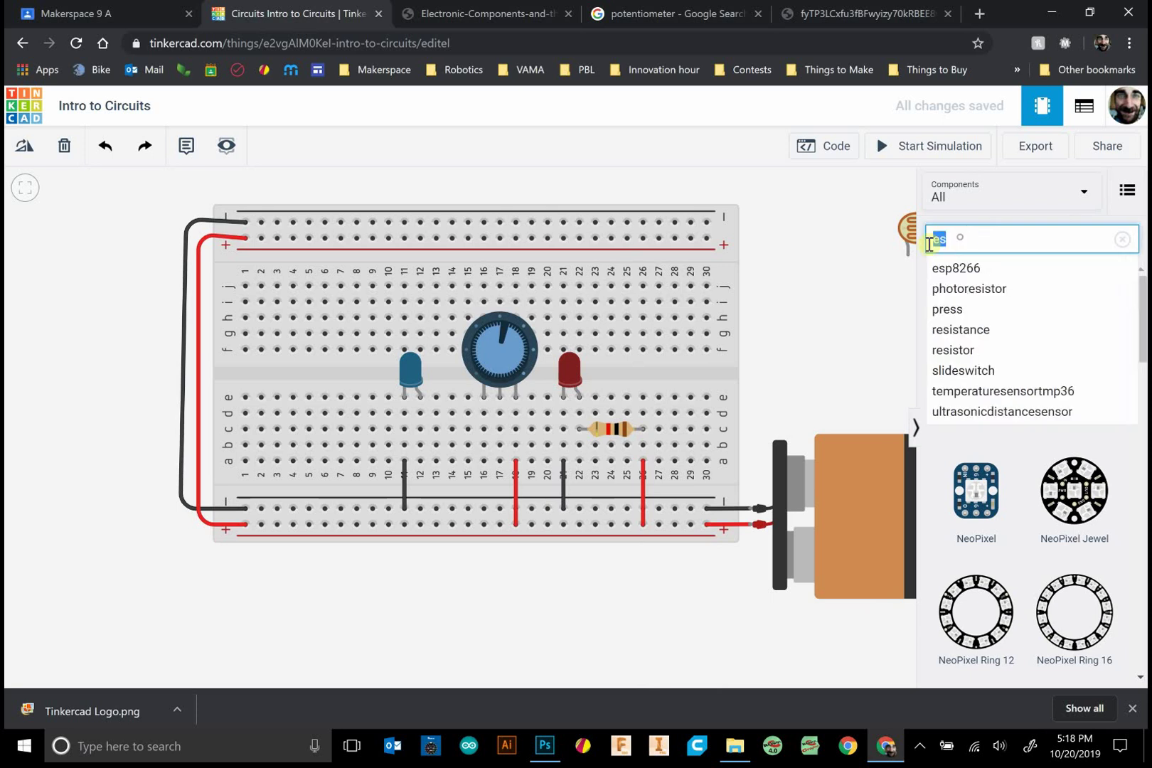
Place a resistor by the blue LED, shifting the LED and black ground wire to column 12.
{"action": "type", "text": "i"}
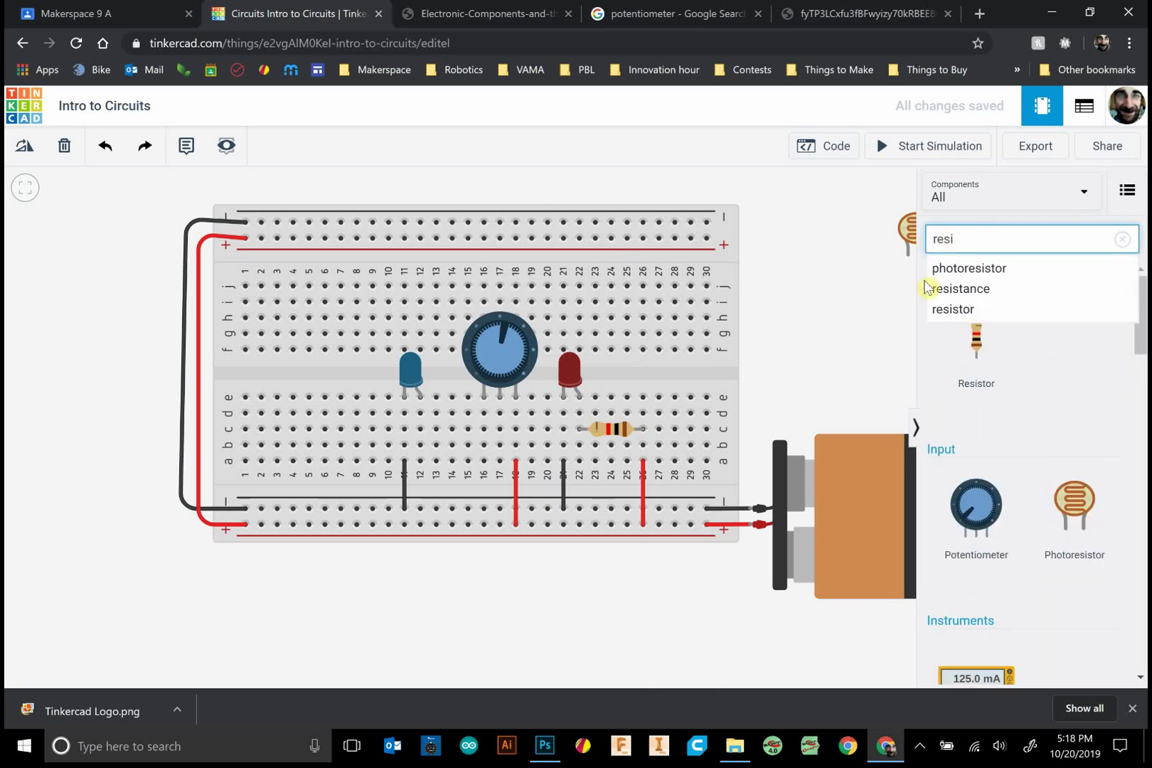
{"action": "left_click_drag", "start_coordinate": [971, 346], "coordinate": [480, 411]}
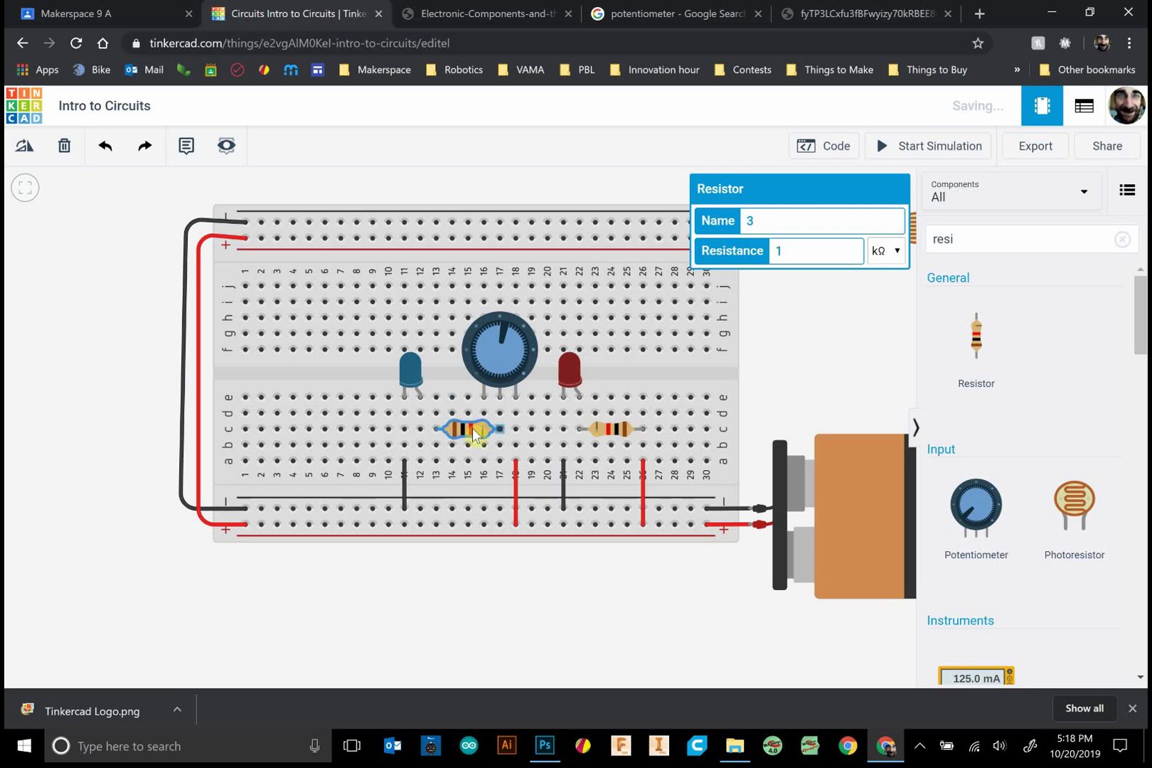
{"action": "left_click_drag", "start_coordinate": [405, 378], "coordinate": [415, 374]}
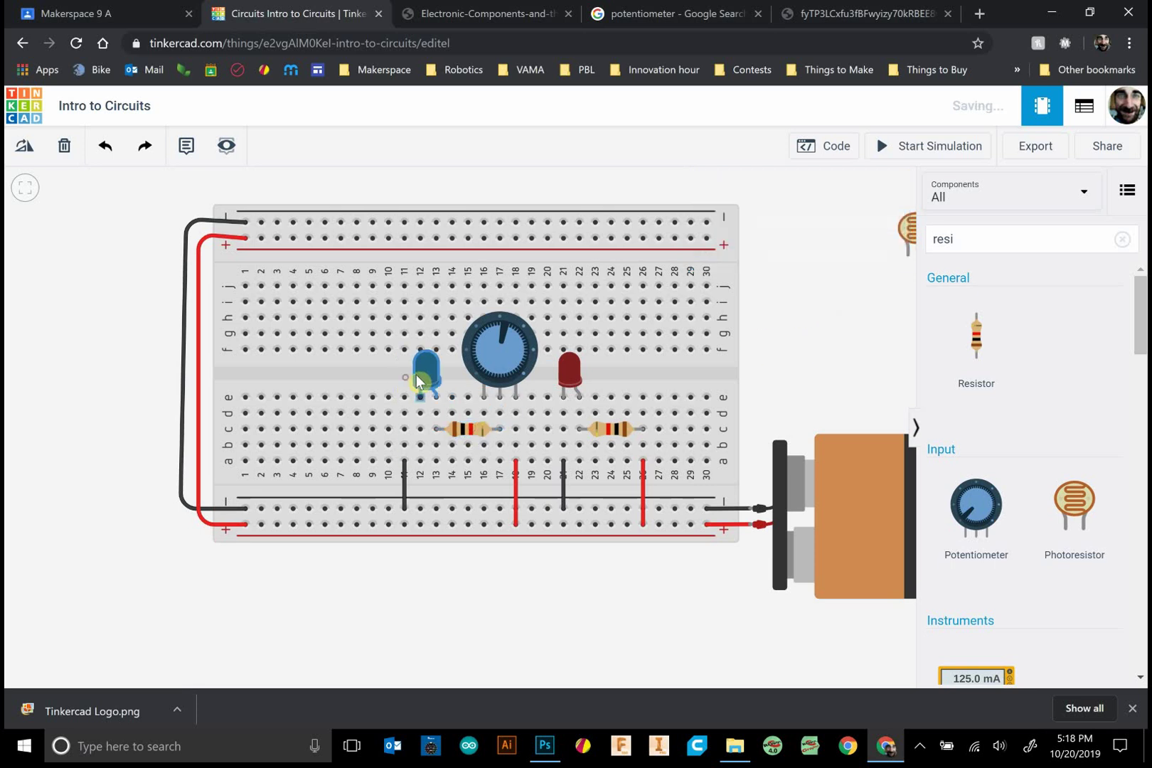
{"action": "left_click", "coordinate": [403, 484]}
{"action": "left_click_drag", "start_coordinate": [405, 462], "coordinate": [420, 467]}
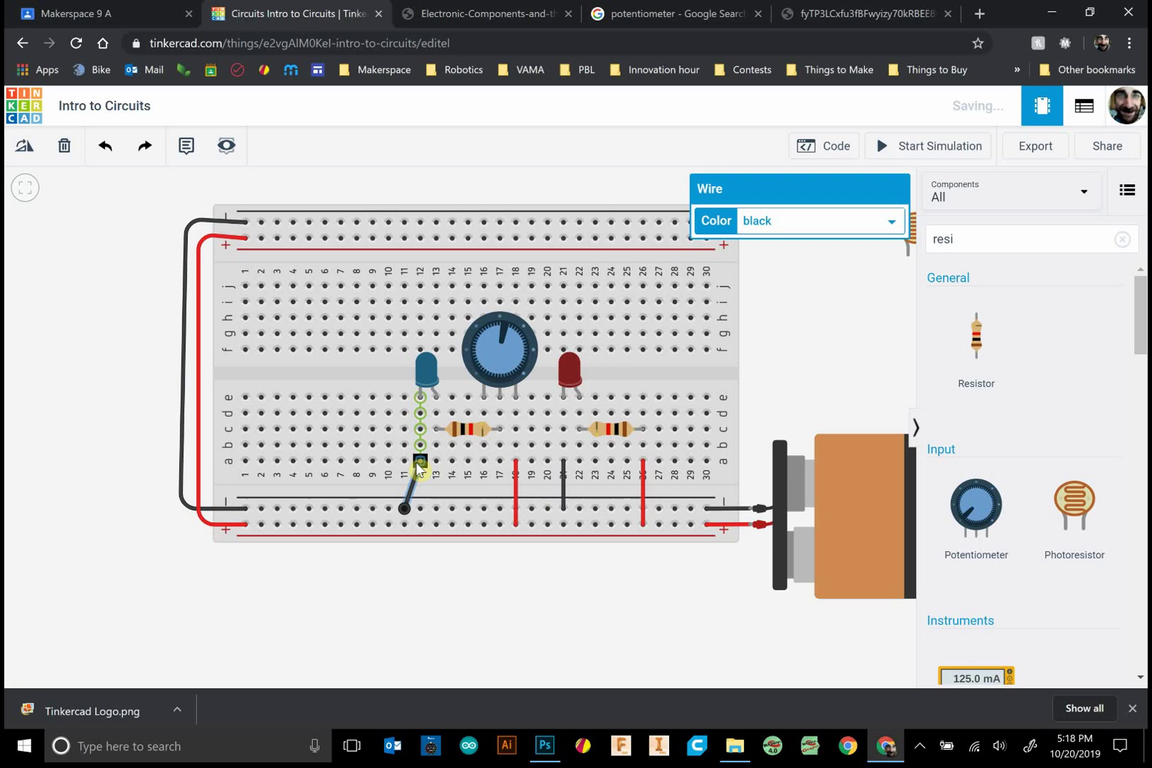
{"action": "left_click", "coordinate": [478, 597]}
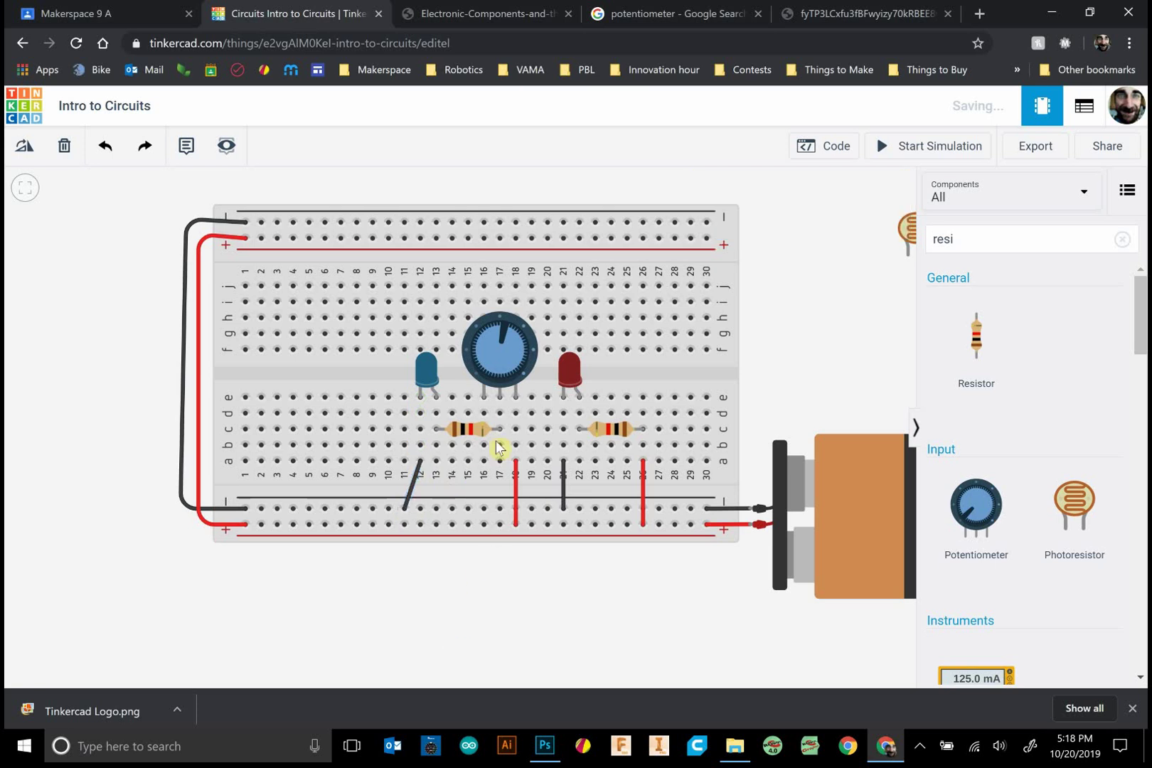
Set the new resistor to 400 Ω and start the simulation.
{"action": "left_click", "coordinate": [472, 430]}
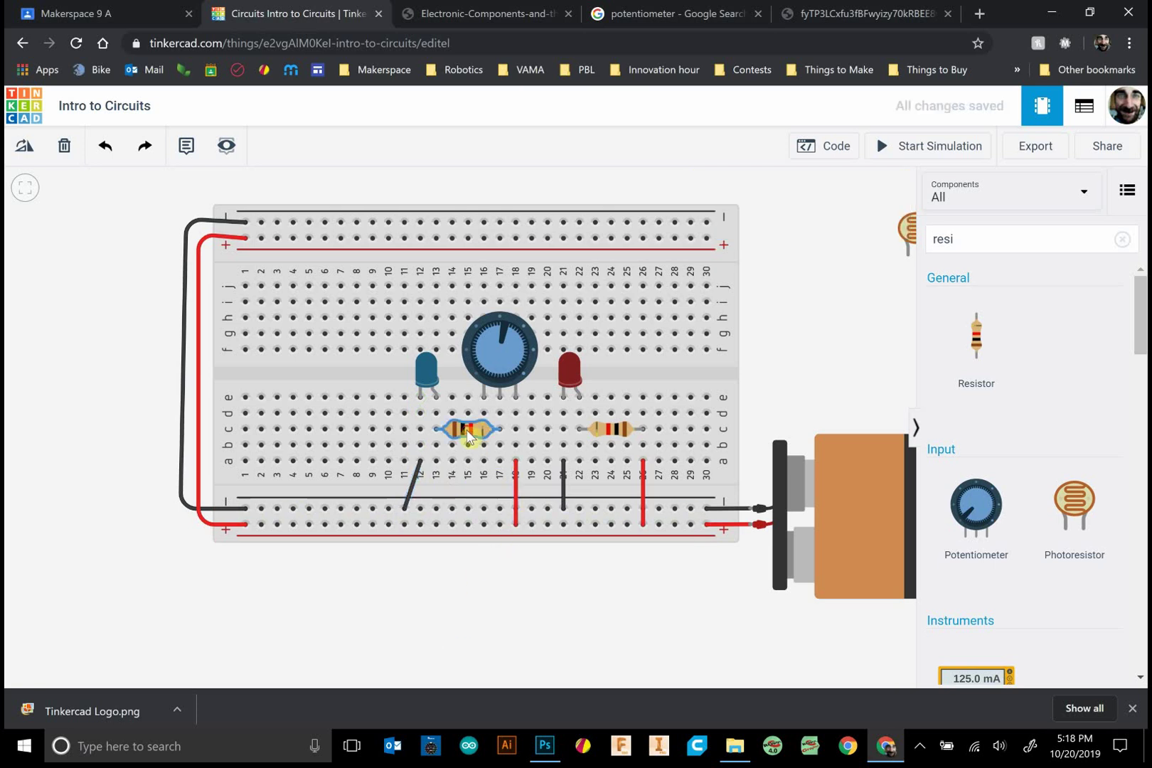
{"action": "left_click", "coordinate": [885, 250]}
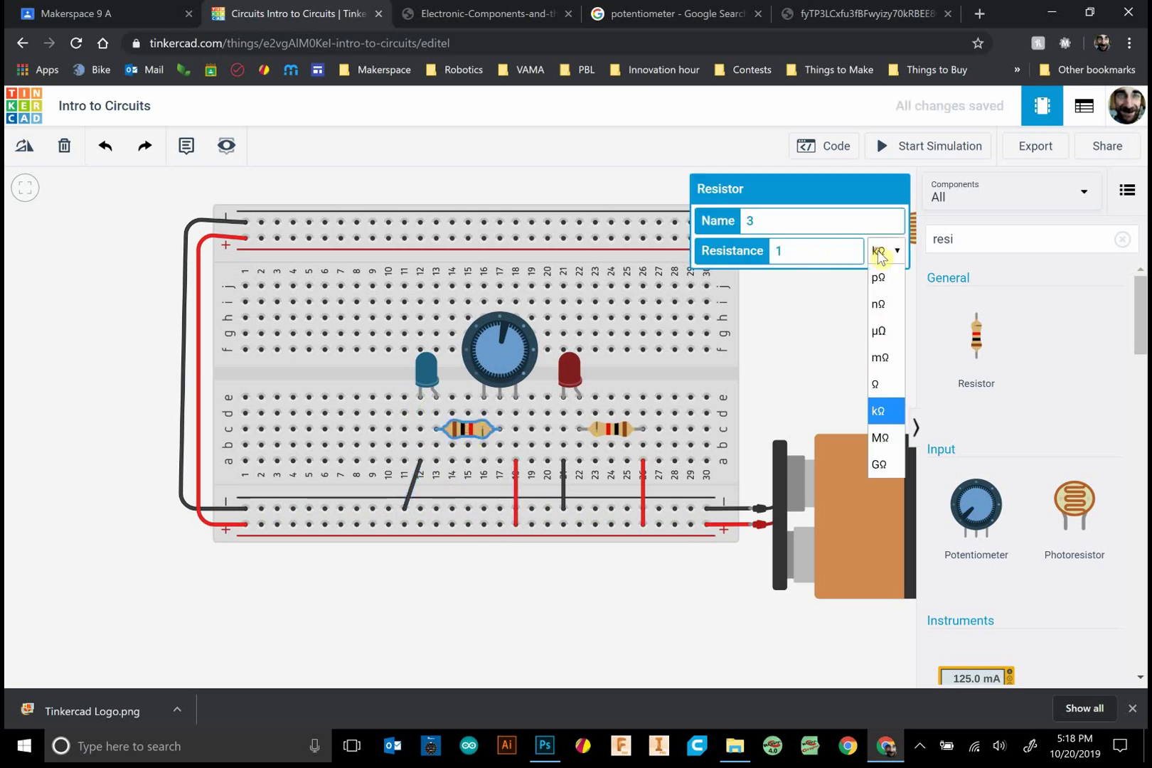
{"action": "left_click", "coordinate": [882, 389]}
{"action": "left_click", "coordinate": [803, 256]}
{"action": "left_click_drag", "start_coordinate": [787, 257], "coordinate": [770, 262]}
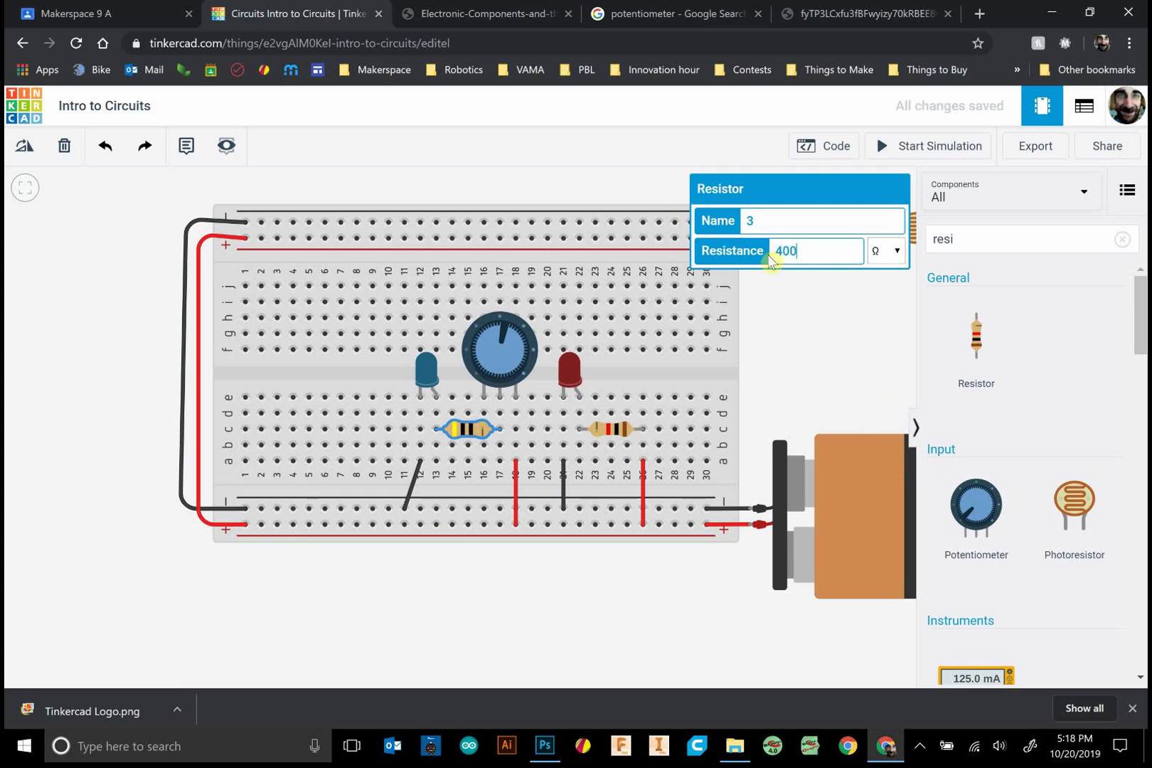
{"action": "type", "text": "400"}
{"action": "left_click", "coordinate": [807, 334]}
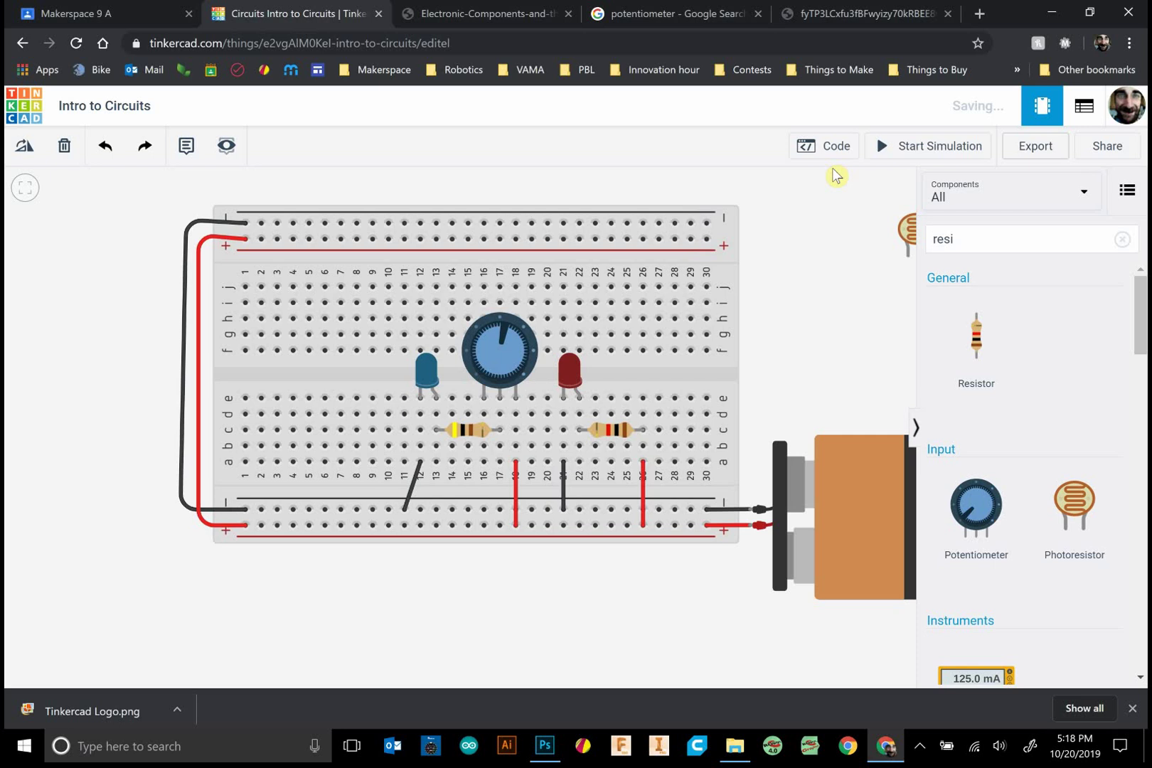
{"action": "left_click", "coordinate": [906, 145]}
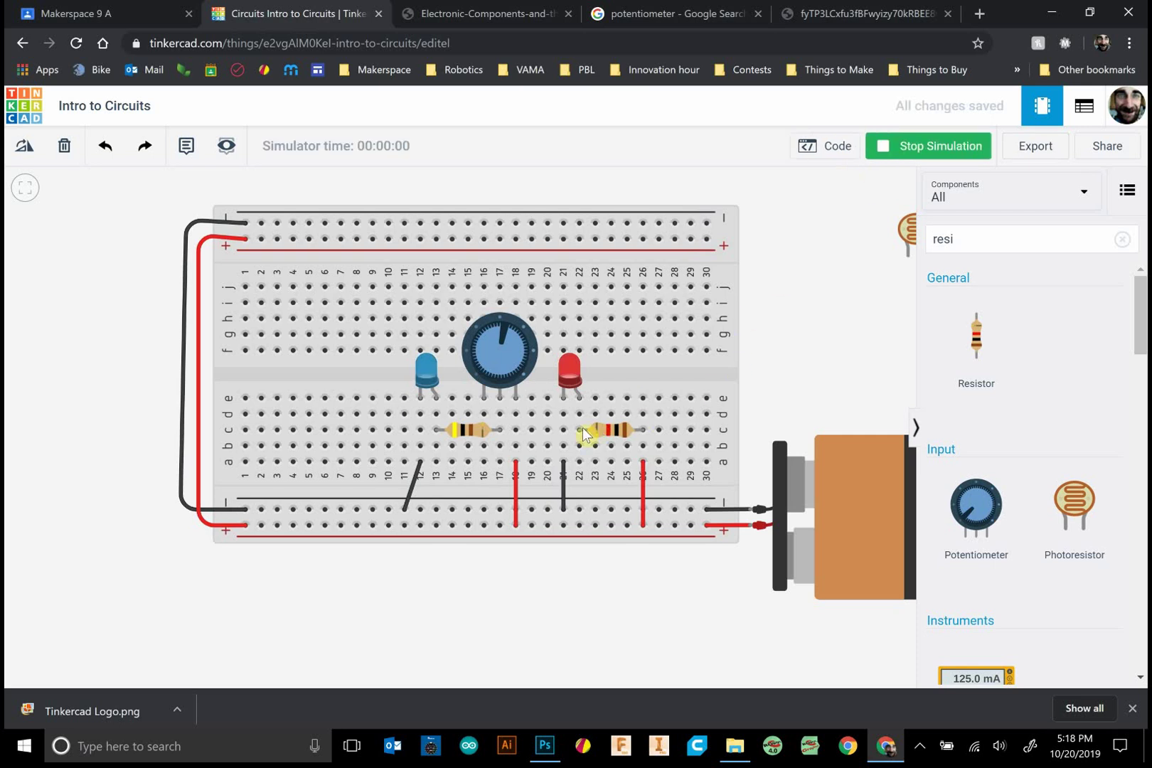
Turn the potentiometer knob back and forth to vary the blue LED's brightness.
{"action": "left_click_drag", "start_coordinate": [514, 342], "coordinate": [501, 390]}
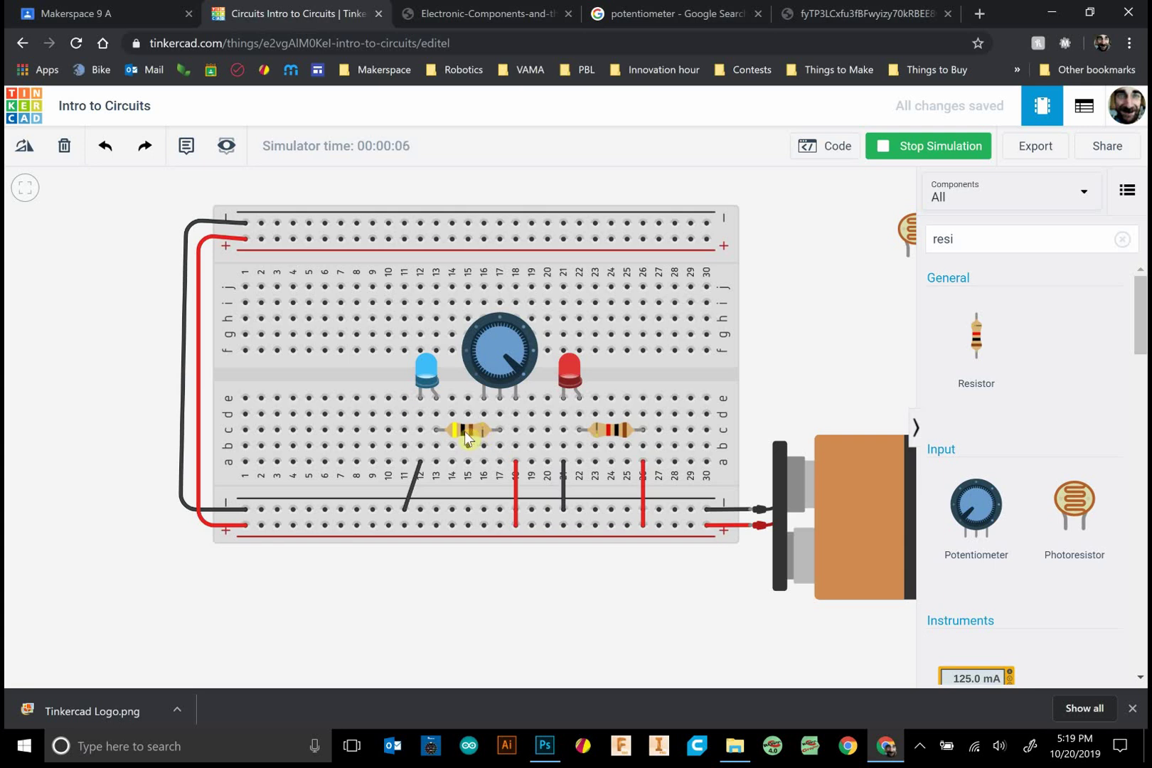
{"action": "left_click_drag", "start_coordinate": [521, 352], "coordinate": [493, 331]}
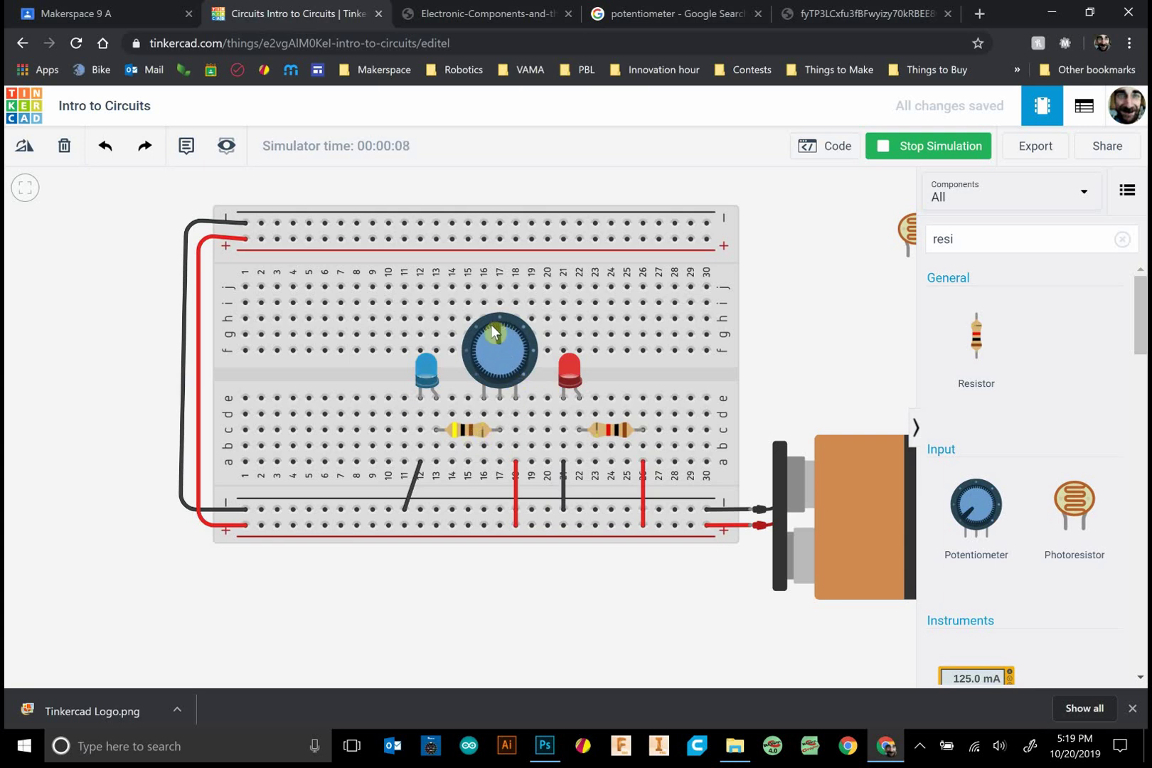
{"action": "left_click_drag", "start_coordinate": [483, 390], "coordinate": [532, 352]}
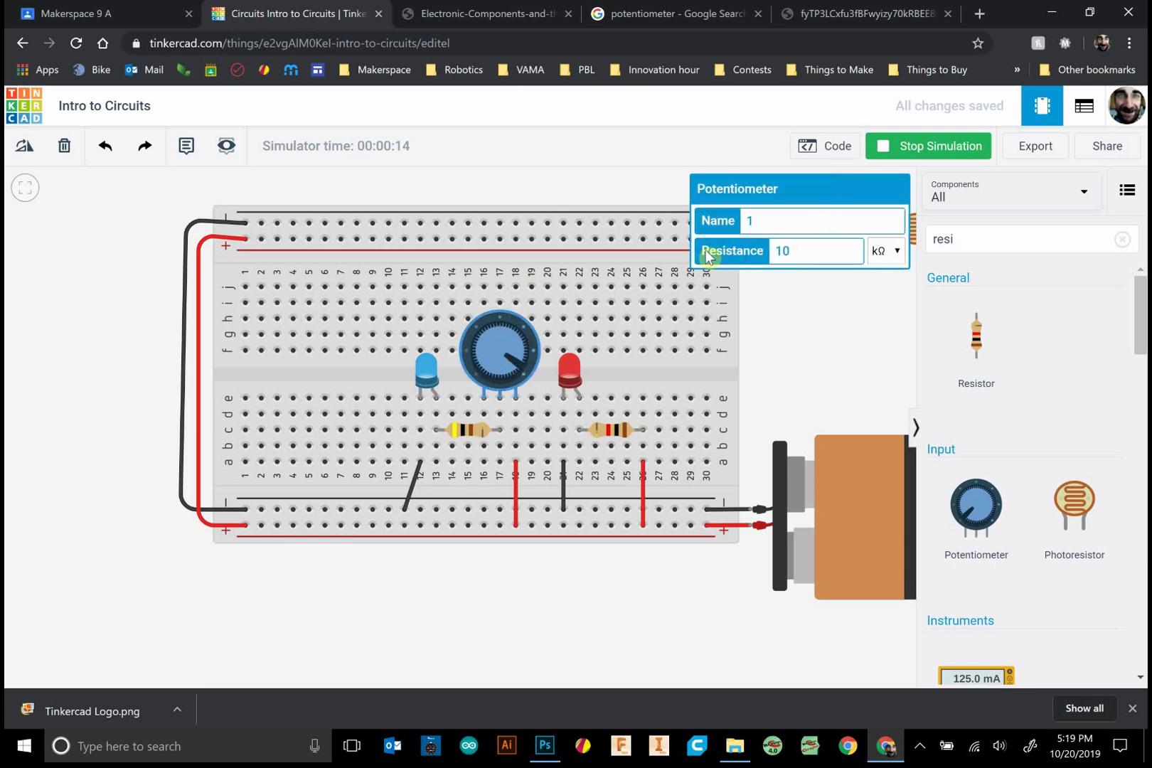
Raise the potentiometer's resistance to 100 kΩ and turn the knob to test it.
{"action": "left_click", "coordinate": [775, 252]}
{"action": "left_click", "coordinate": [797, 249]}
{"action": "type", "text": "0"}
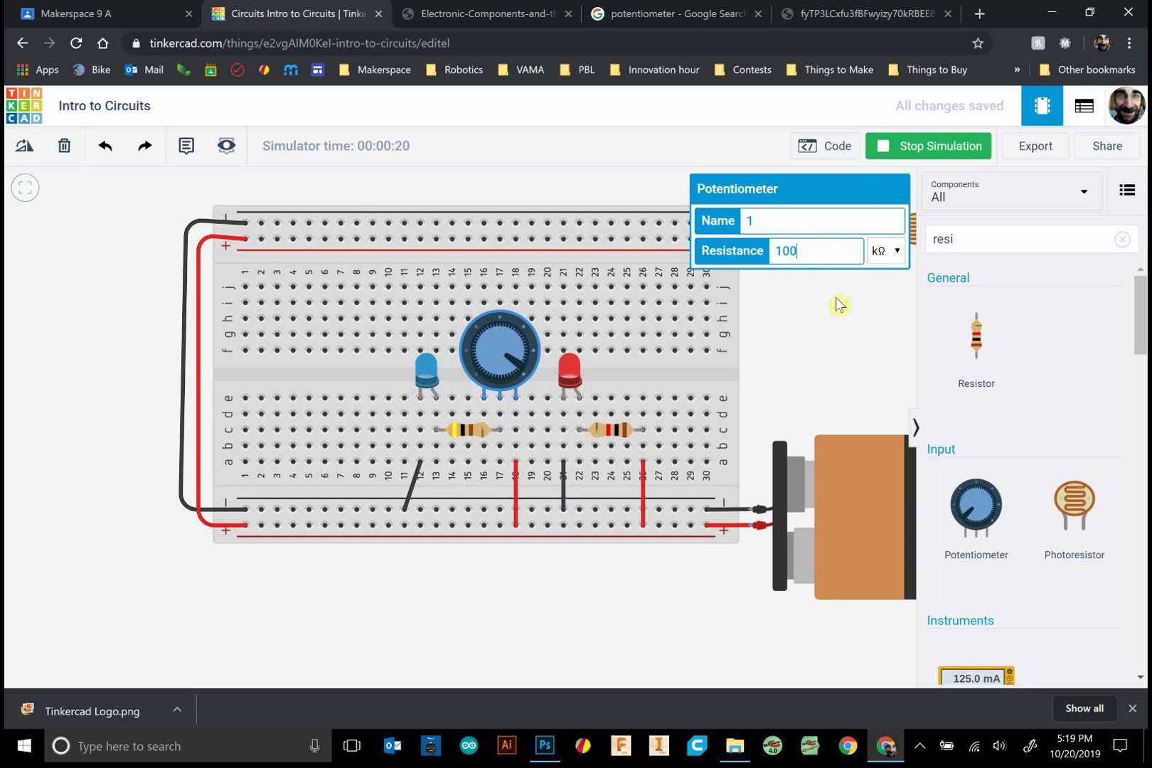
{"action": "left_click", "coordinate": [887, 330]}
{"action": "left_click_drag", "start_coordinate": [508, 366], "coordinate": [531, 355]}
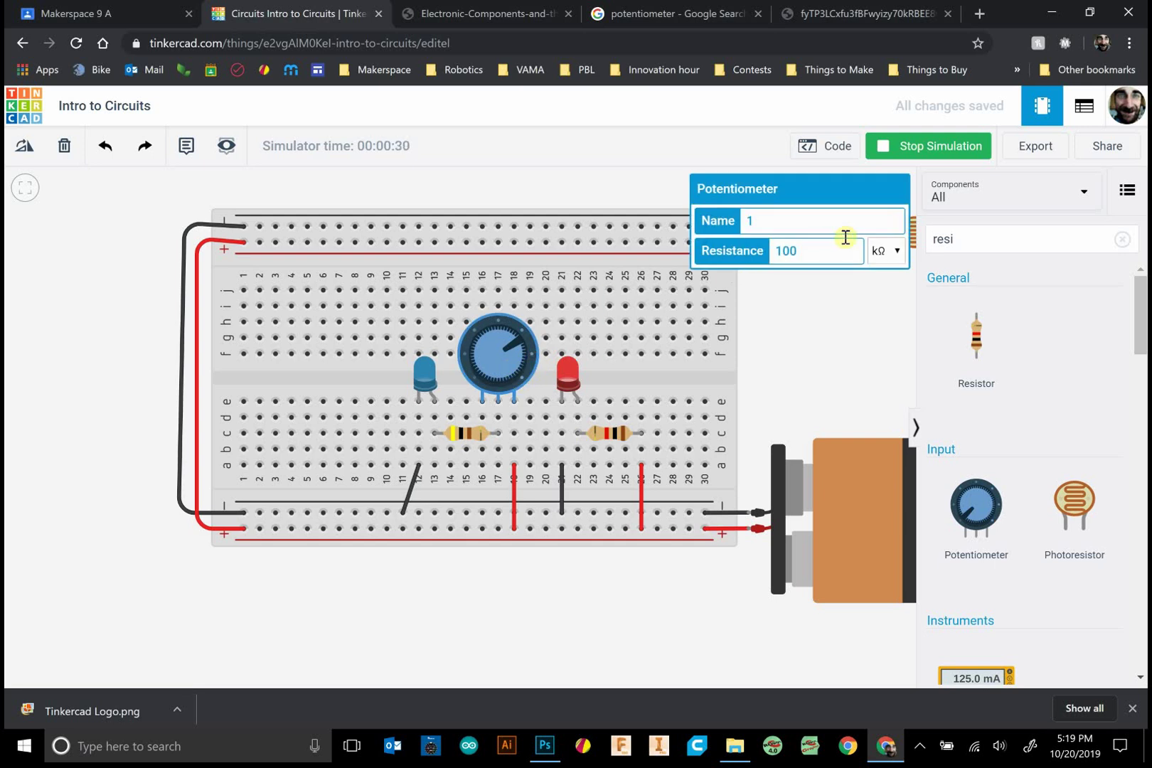
Restore the potentiometer to 10 kΩ and turn the knob clockwise to brighten the blue LED.
{"action": "left_click", "coordinate": [825, 253]}
{"action": "key", "text": "BackSpace"}
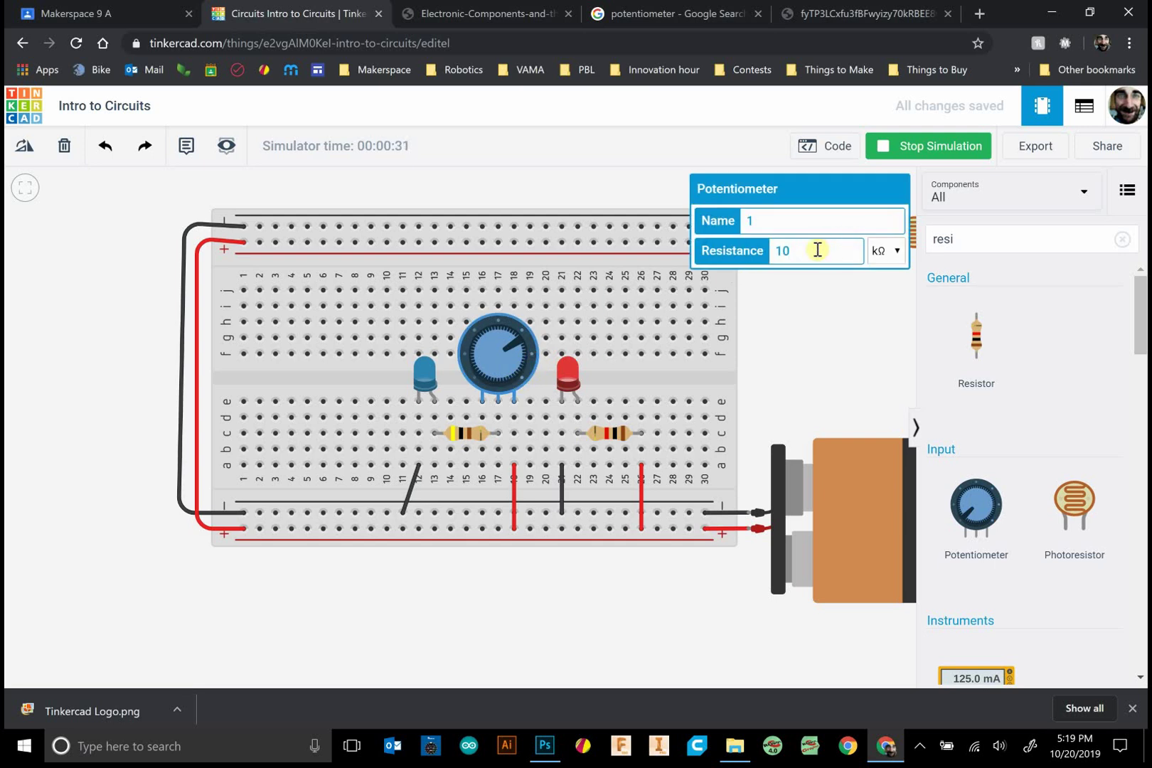
{"action": "left_click", "coordinate": [823, 303]}
{"action": "left_click_drag", "start_coordinate": [509, 342], "coordinate": [494, 380]}
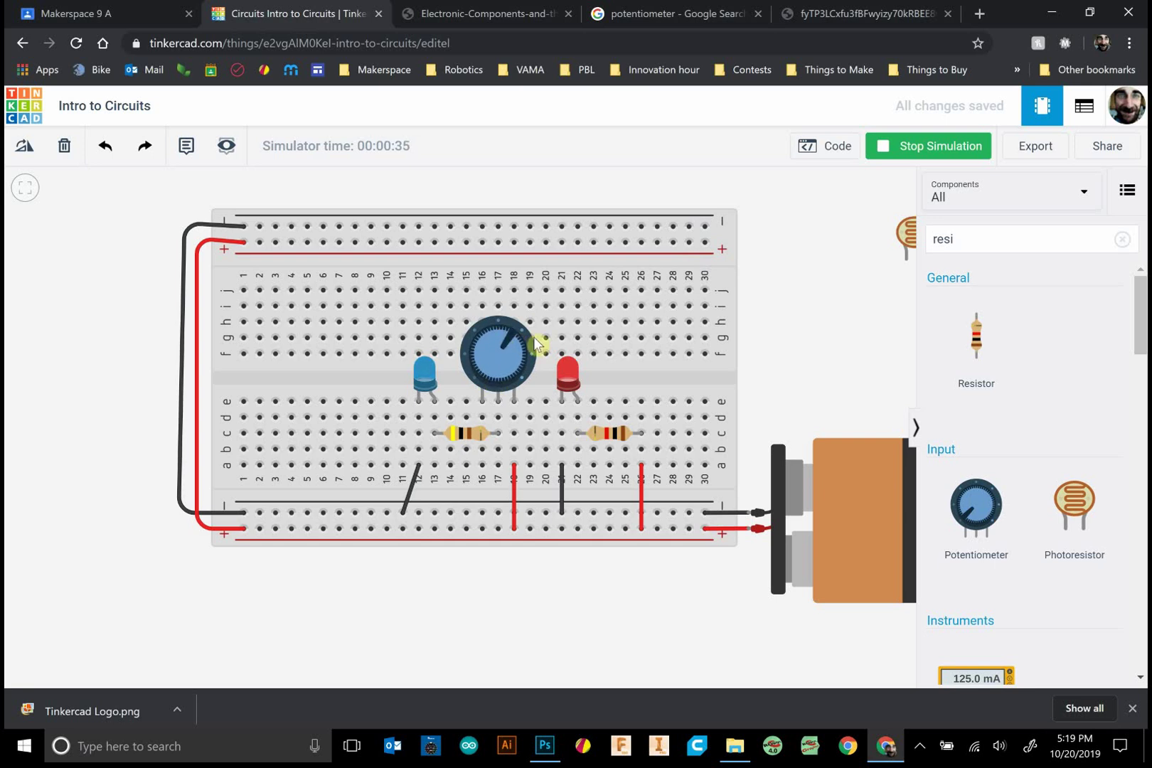
{"action": "left_click_drag", "start_coordinate": [534, 337], "coordinate": [509, 342]}
{"action": "left_click_drag", "start_coordinate": [807, 312], "coordinate": [753, 314]}
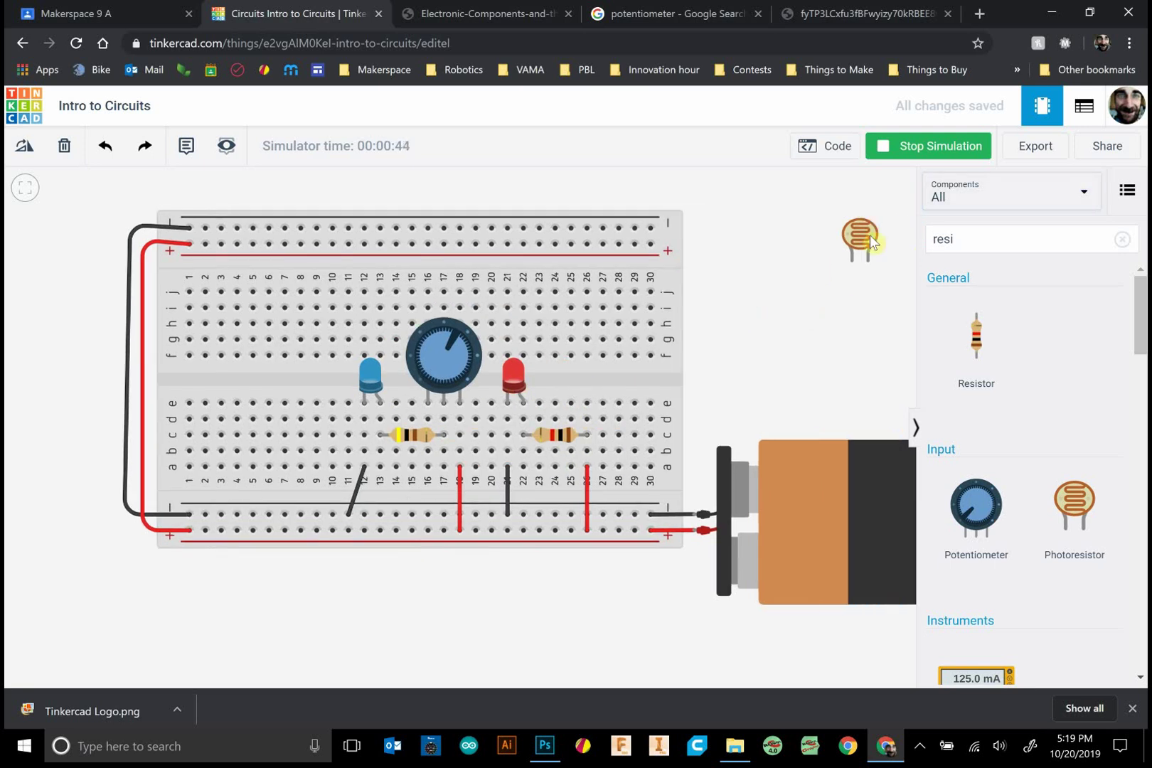
Scroll through the Google Images results showing real potentiometers.
{"action": "left_click", "coordinate": [645, 10]}
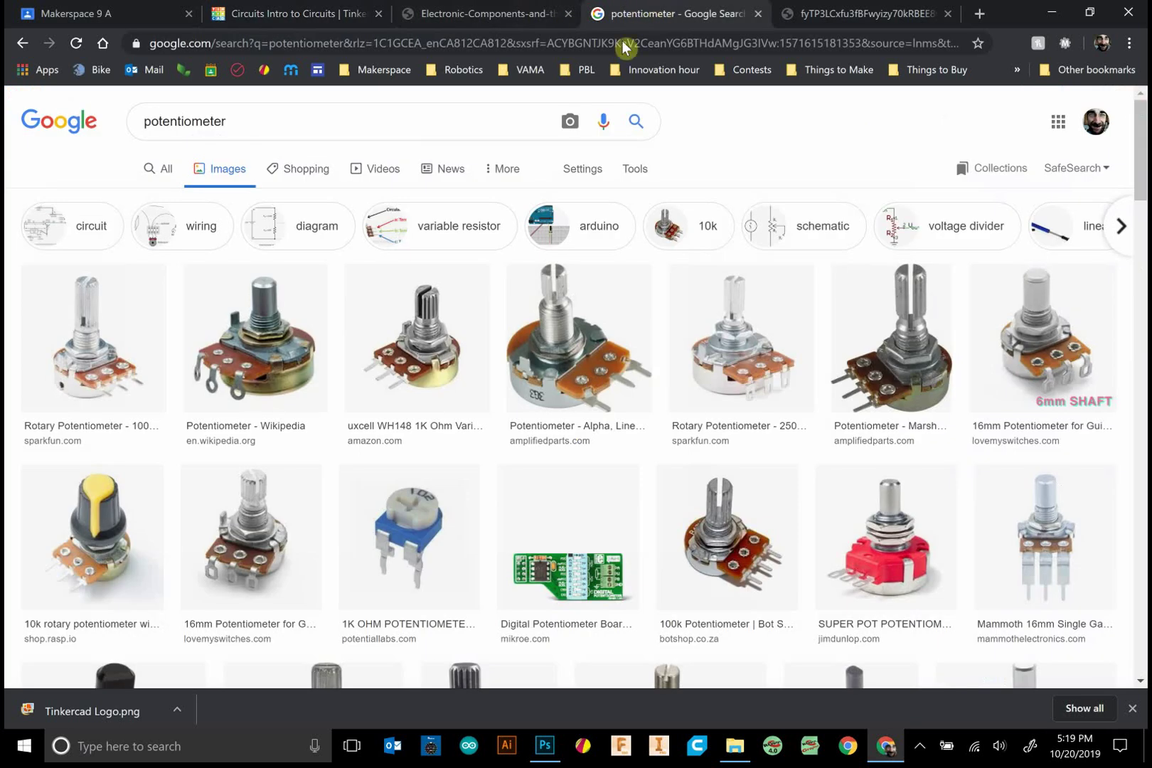
{"action": "scroll", "coordinate": [689, 453], "scroll_direction": "down", "scroll_amount": 5}
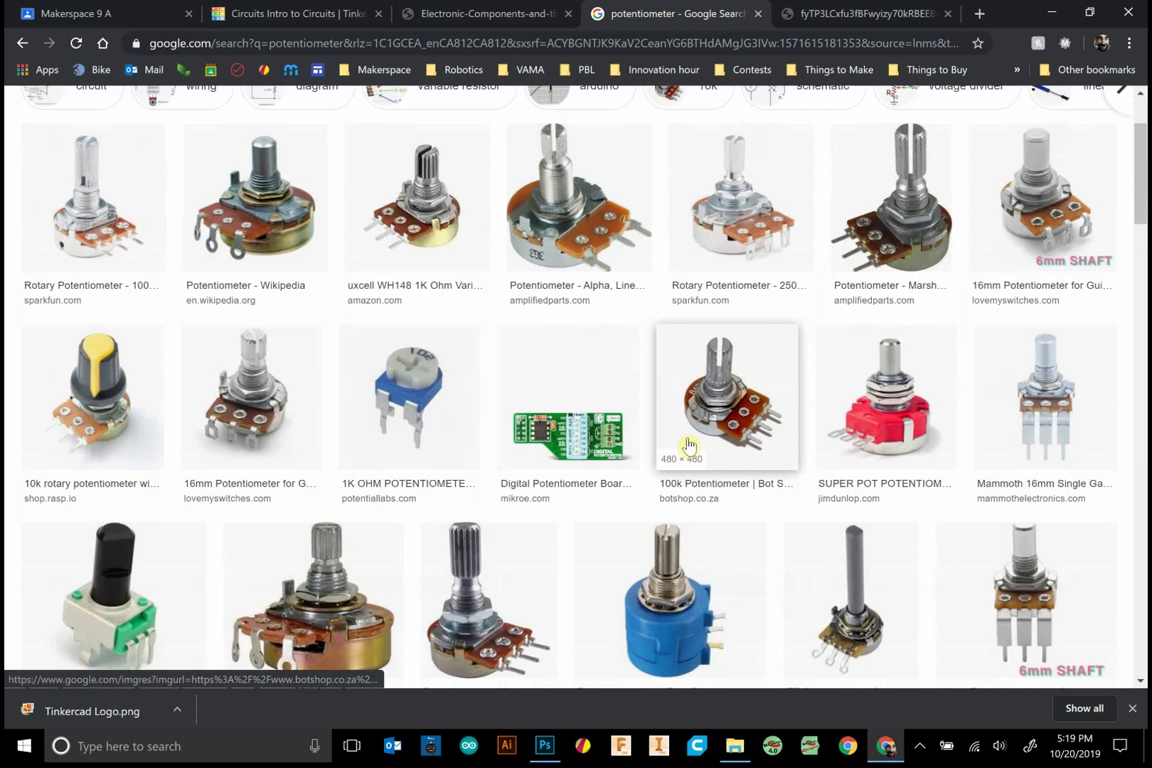
{"action": "scroll", "coordinate": [462, 360], "scroll_direction": "down", "scroll_amount": 4}
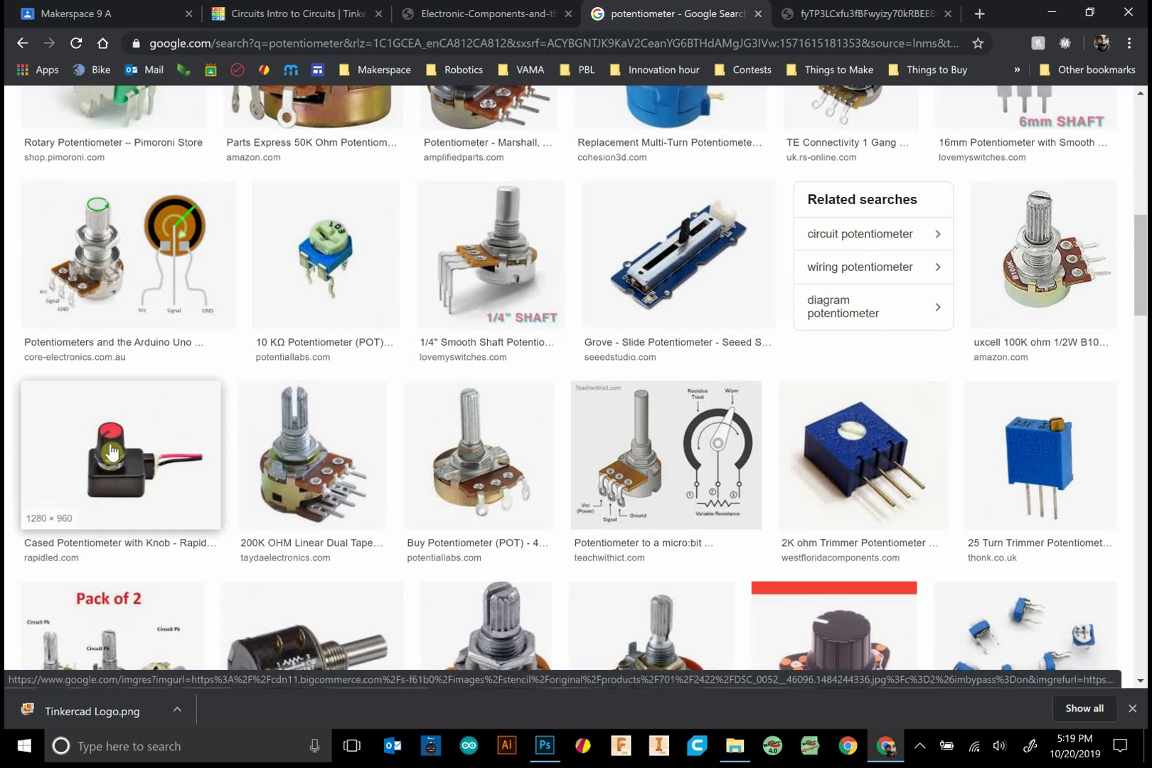
{"action": "scroll", "coordinate": [298, 385], "scroll_direction": "up", "scroll_amount": 4}
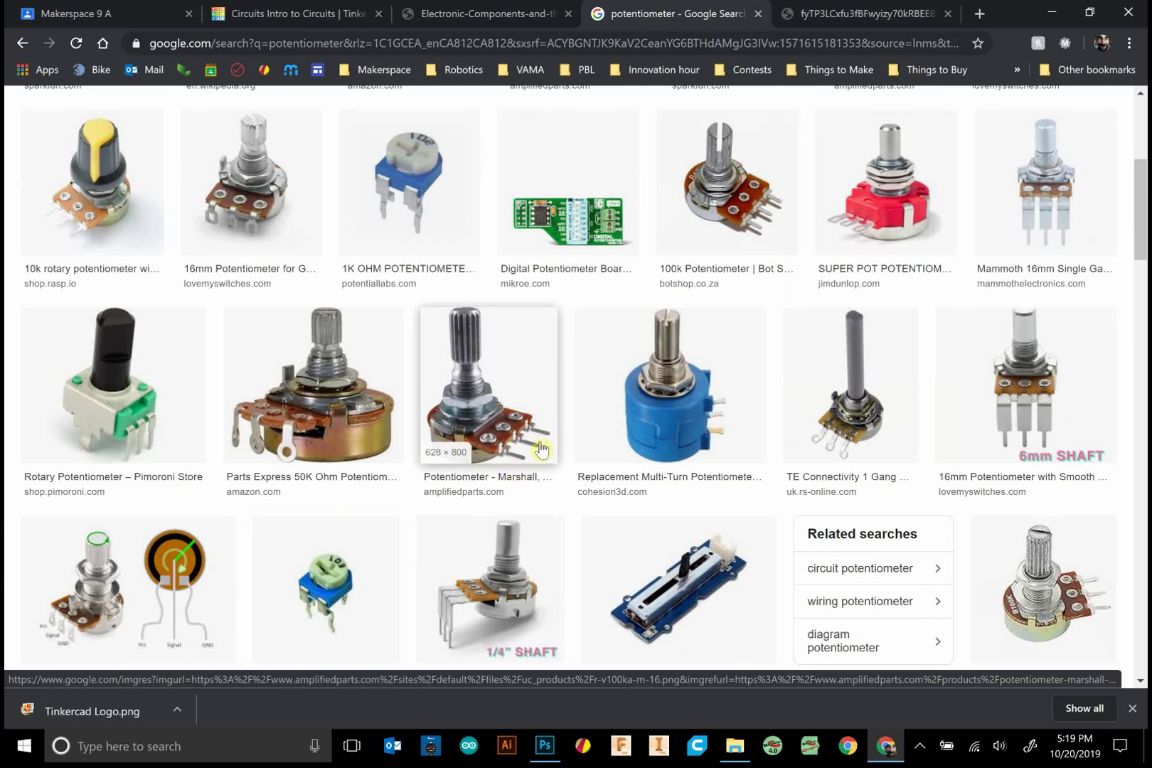
{"action": "scroll", "coordinate": [314, 561], "scroll_direction": "down", "scroll_amount": 1}
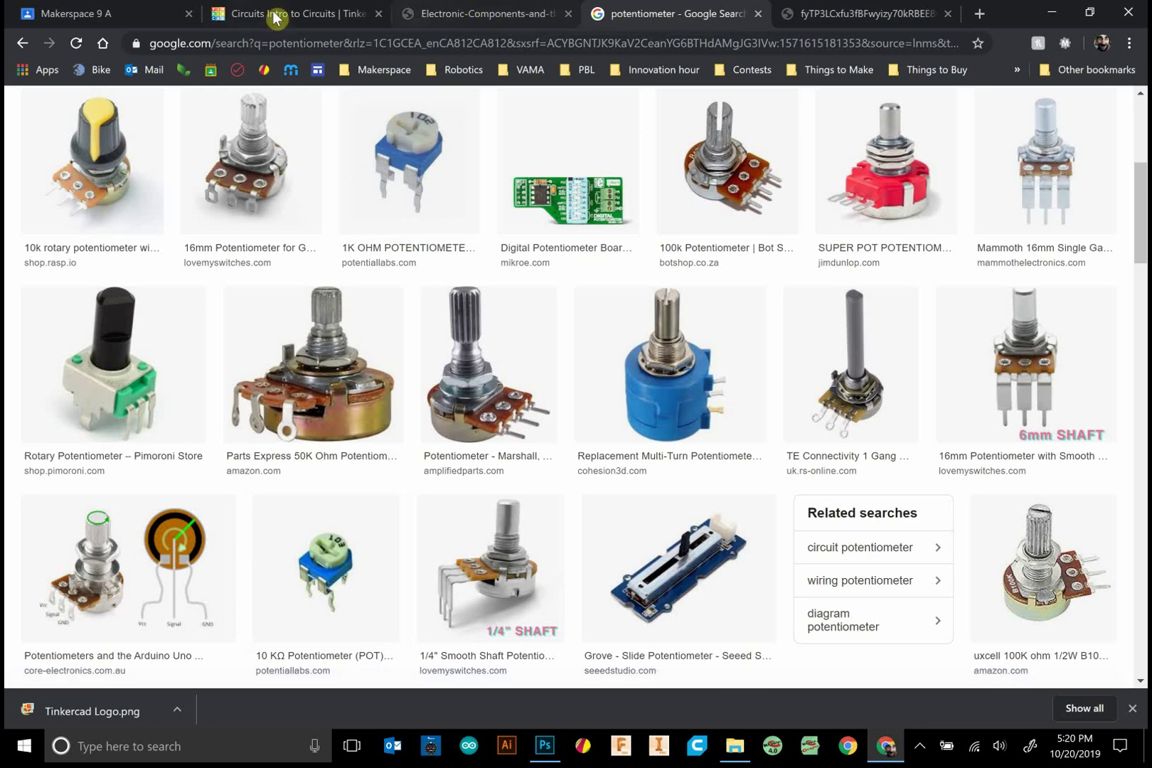
{"action": "left_click", "coordinate": [321, 13]}
Scroll the Electronic Components PDF down to its photocell entry.
{"action": "left_click", "coordinate": [526, 13]}
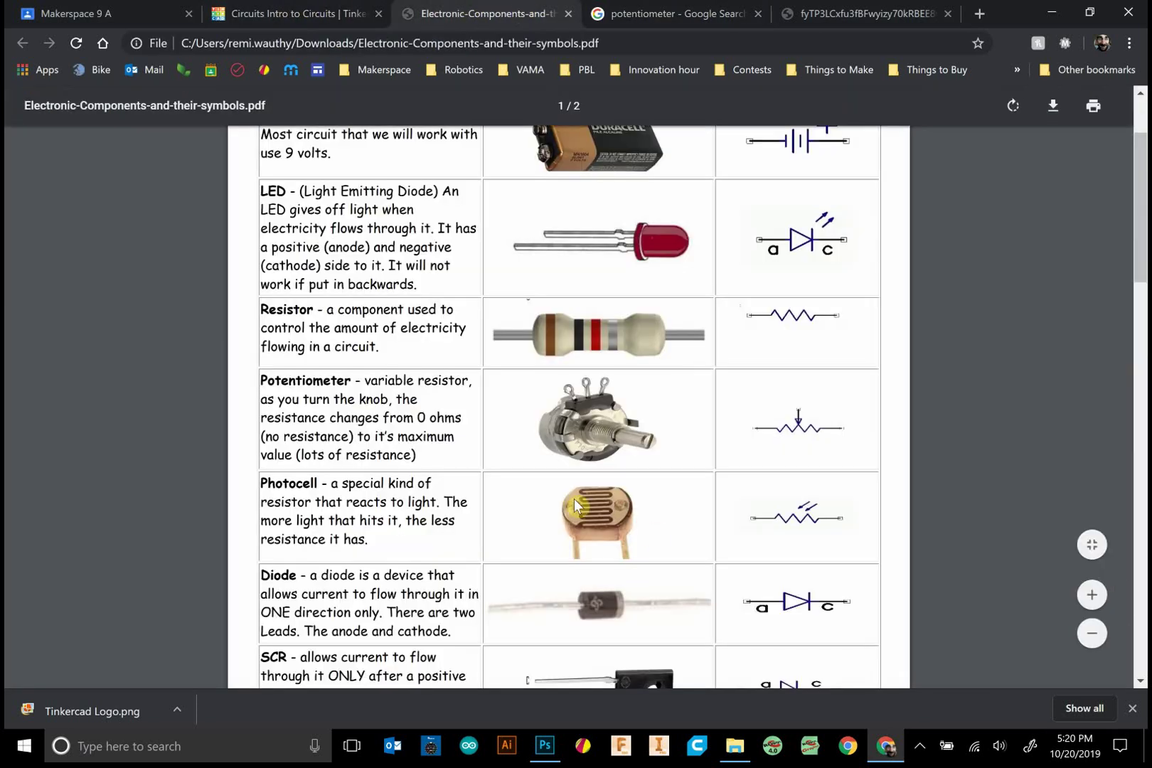
{"action": "scroll", "coordinate": [577, 505], "scroll_direction": "down", "scroll_amount": 1}
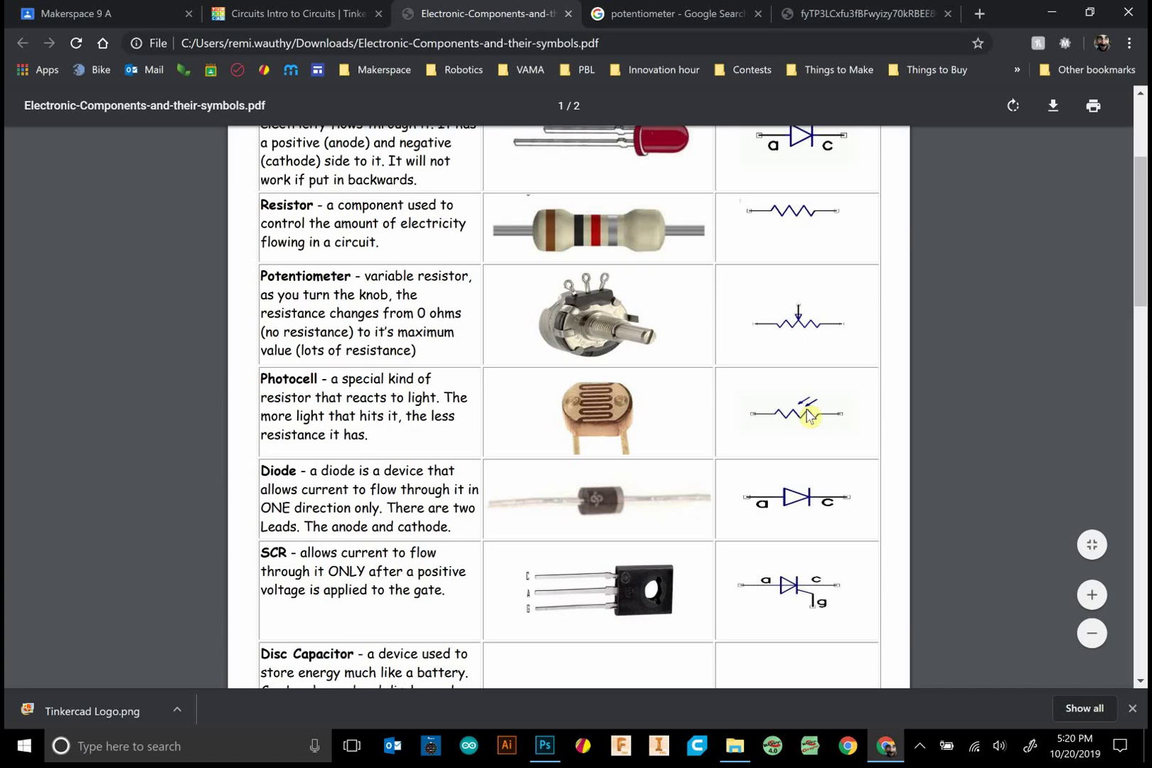
Stop the simulation and move the photoresistor next to the breadboard.
{"action": "left_click", "coordinate": [295, 13]}
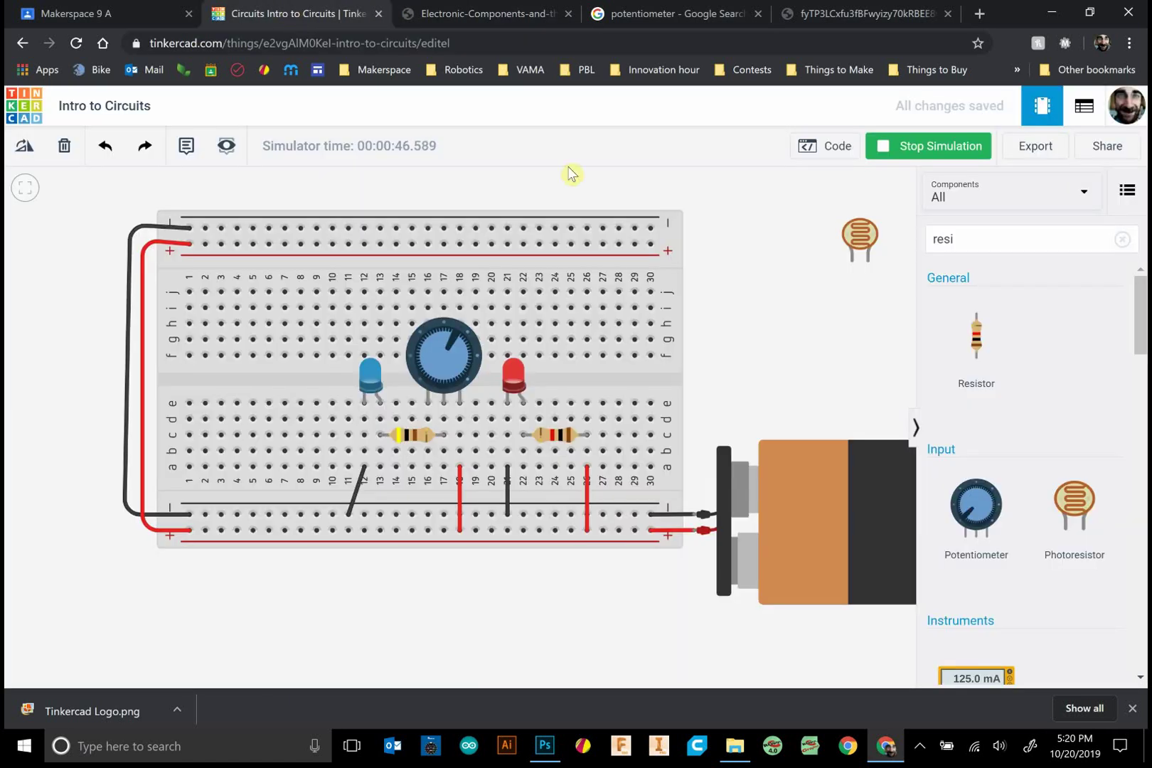
{"action": "left_click", "coordinate": [874, 247]}
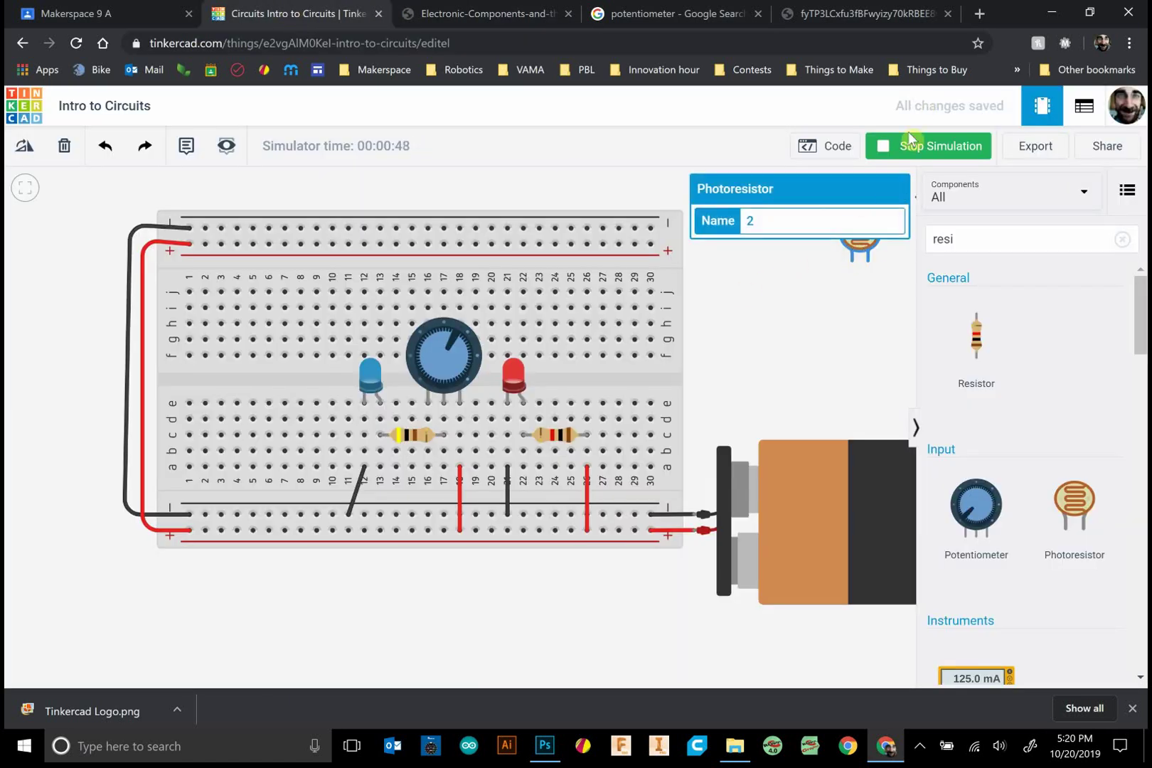
{"action": "left_click", "coordinate": [894, 149]}
{"action": "left_click_drag", "start_coordinate": [867, 253], "coordinate": [755, 362]}
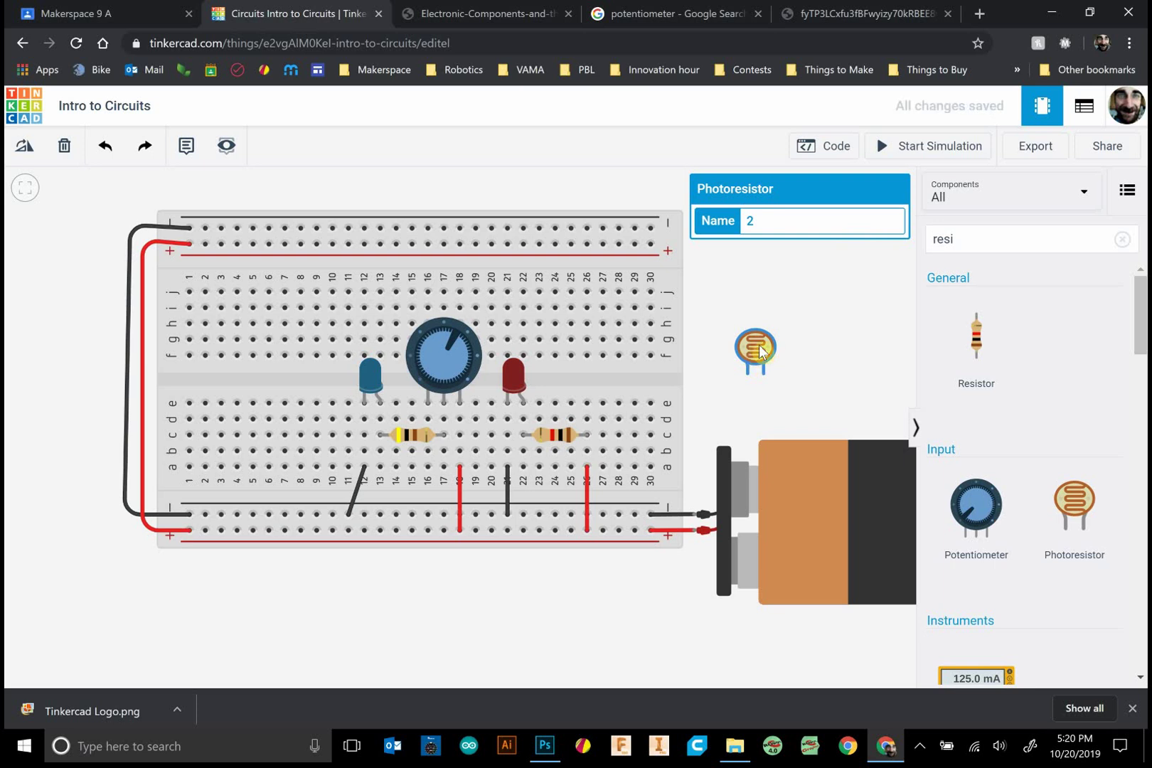
{"action": "left_click_drag", "start_coordinate": [755, 346], "coordinate": [760, 334]}
{"action": "left_click", "coordinate": [773, 374]}
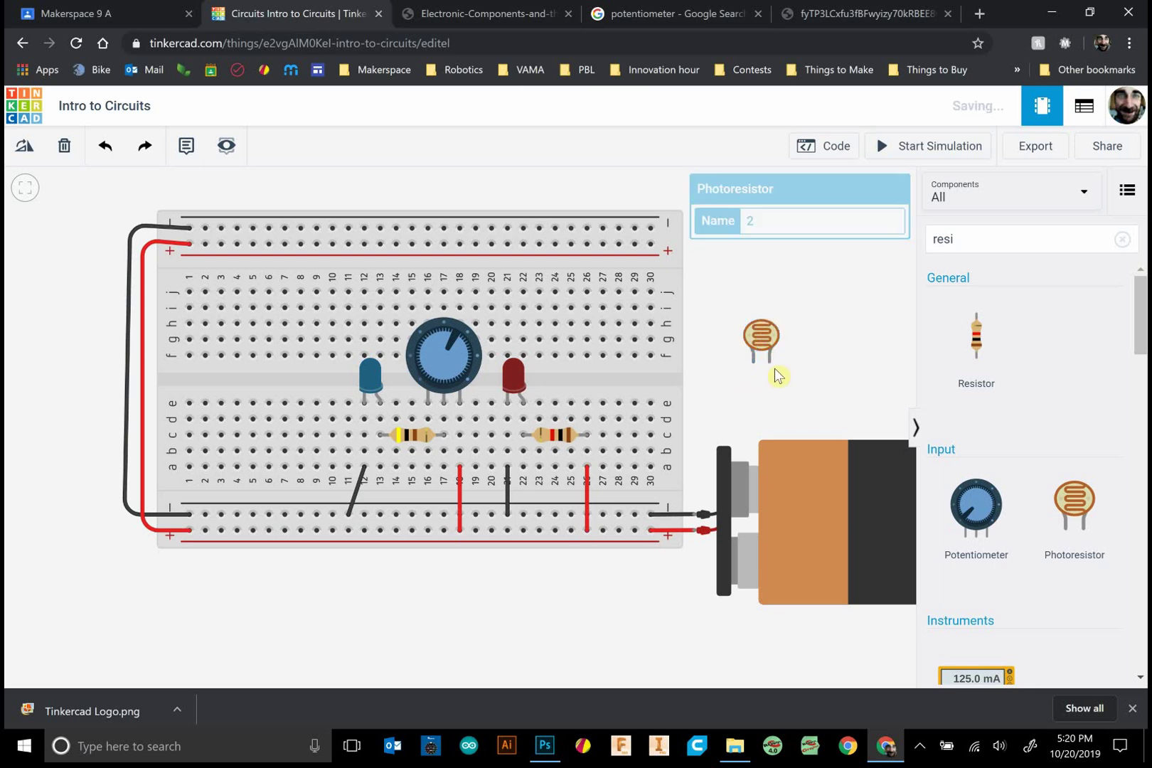
Place an LED at column 2 of the breadboard and set its colour to green.
{"action": "left_click_drag", "start_coordinate": [972, 239], "coordinate": [926, 244]}
{"action": "left_click", "coordinate": [922, 248]}
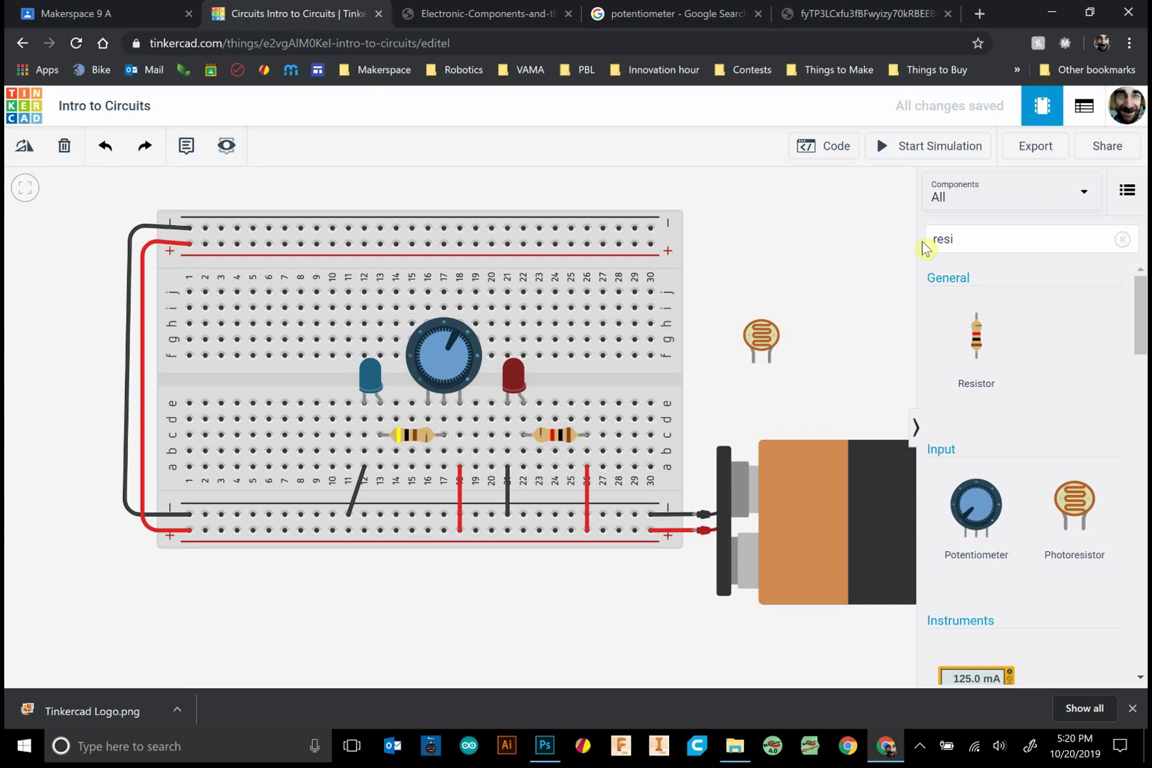
{"action": "double_click", "coordinate": [937, 239]}
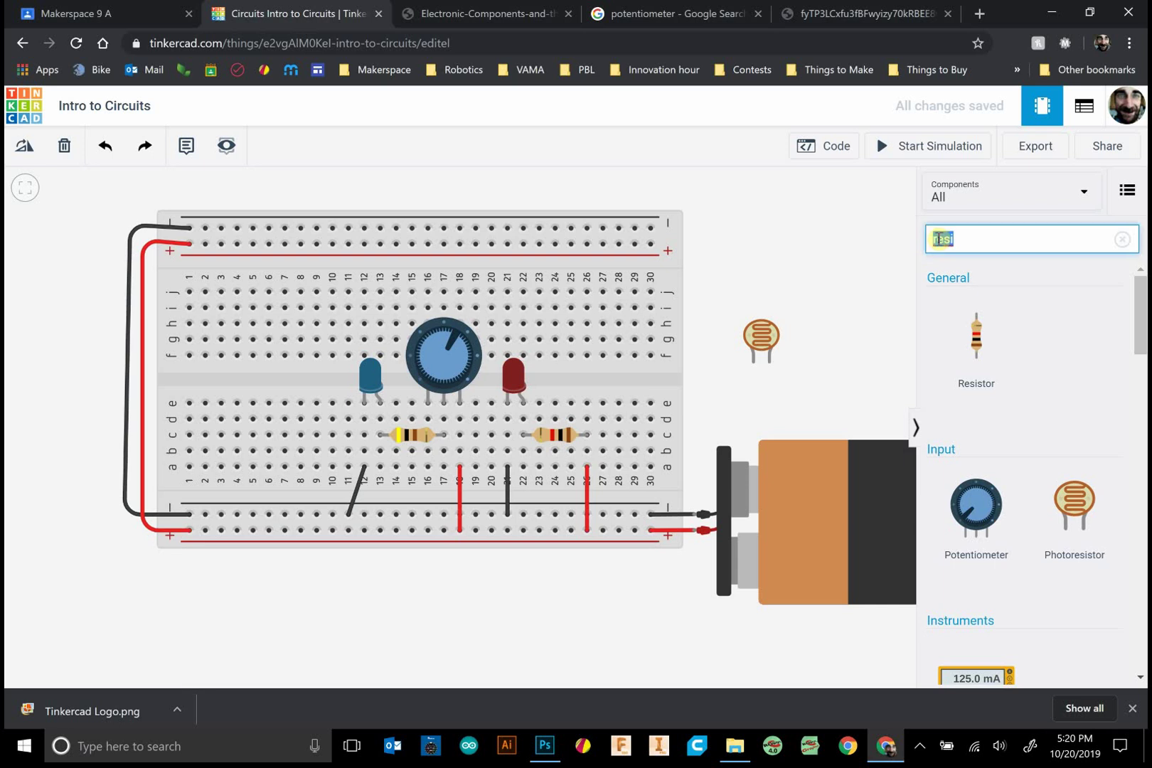
{"action": "type", "text": "led"}
{"action": "left_click_drag", "start_coordinate": [975, 366], "coordinate": [208, 402]}
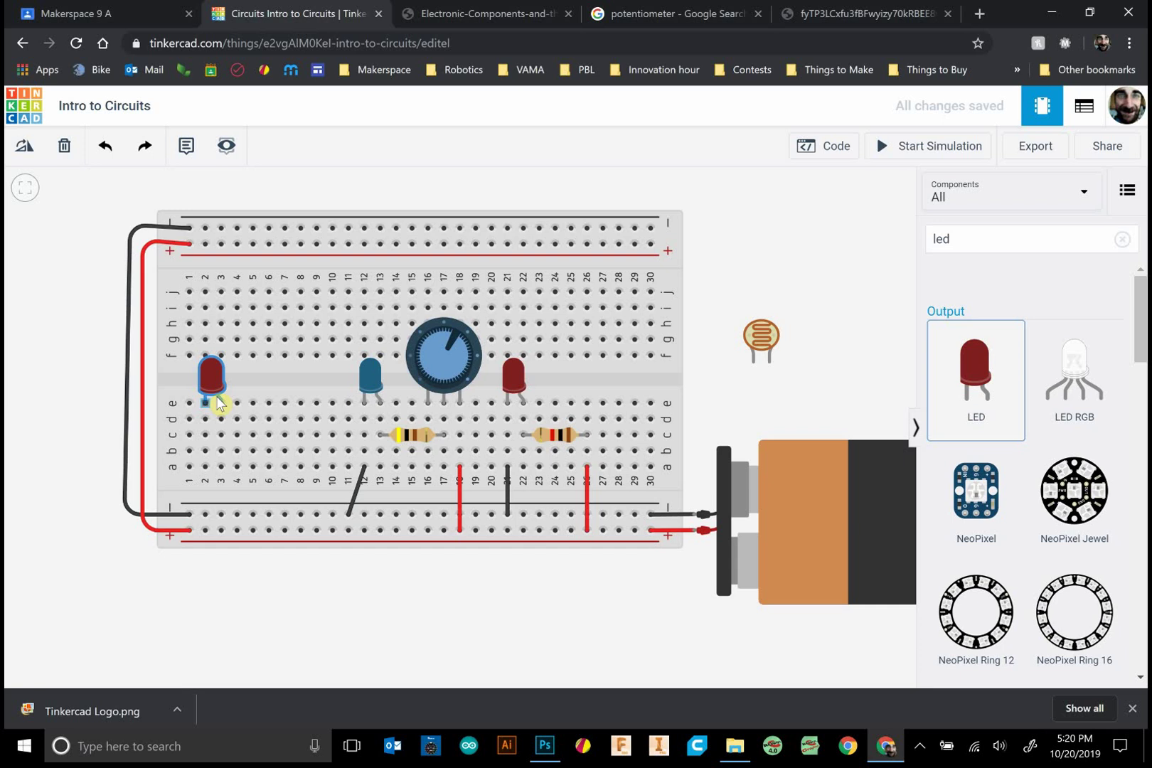
{"action": "left_click", "coordinate": [210, 374]}
{"action": "left_click", "coordinate": [772, 253]}
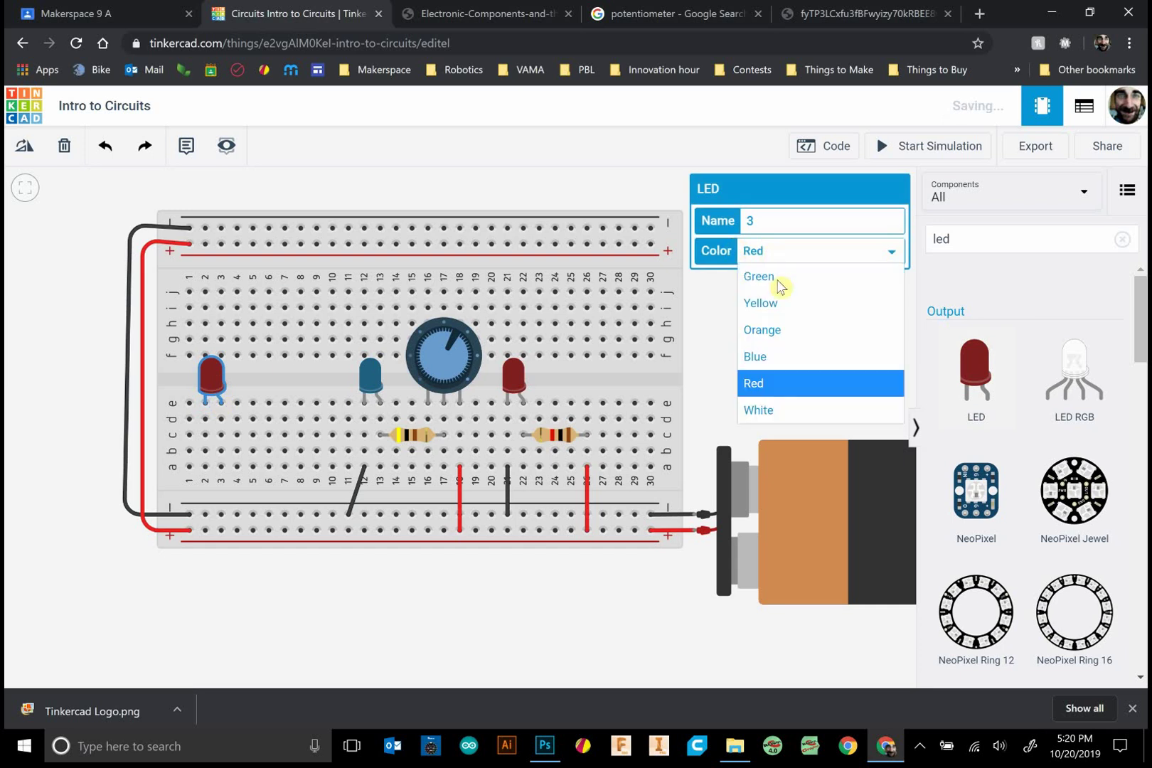
{"action": "left_click", "coordinate": [771, 279]}
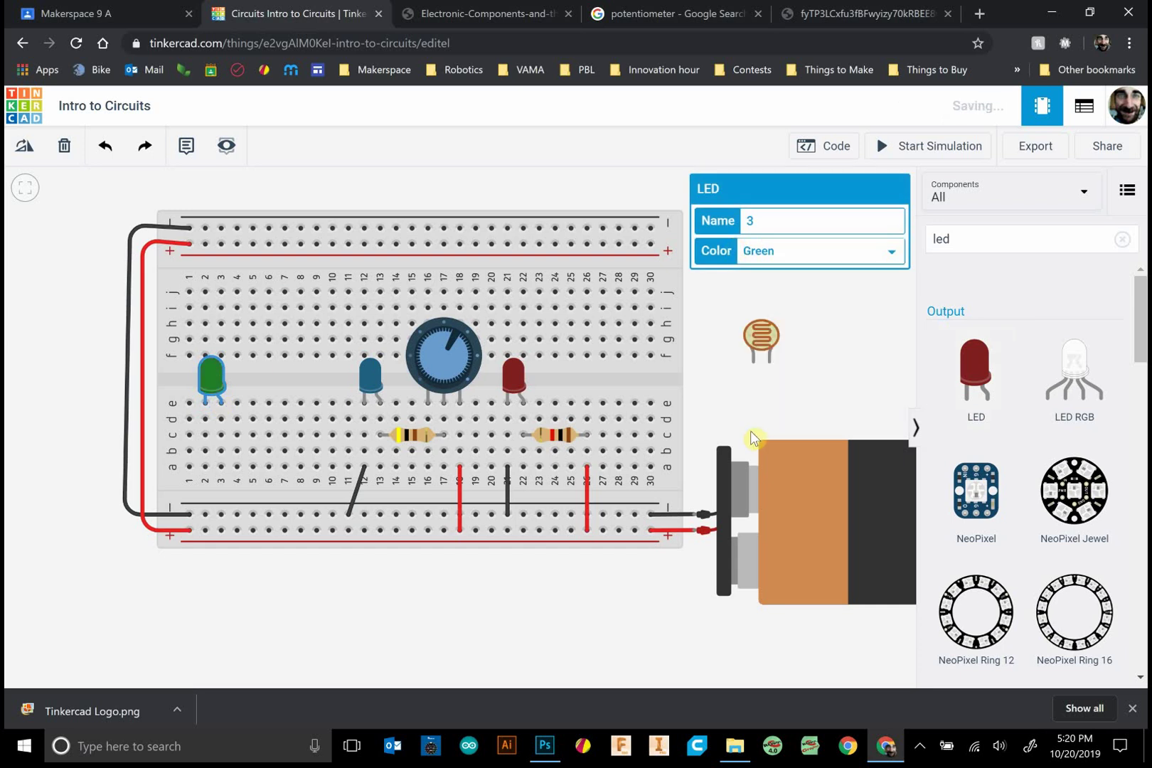
{"action": "left_click", "coordinate": [738, 363]}
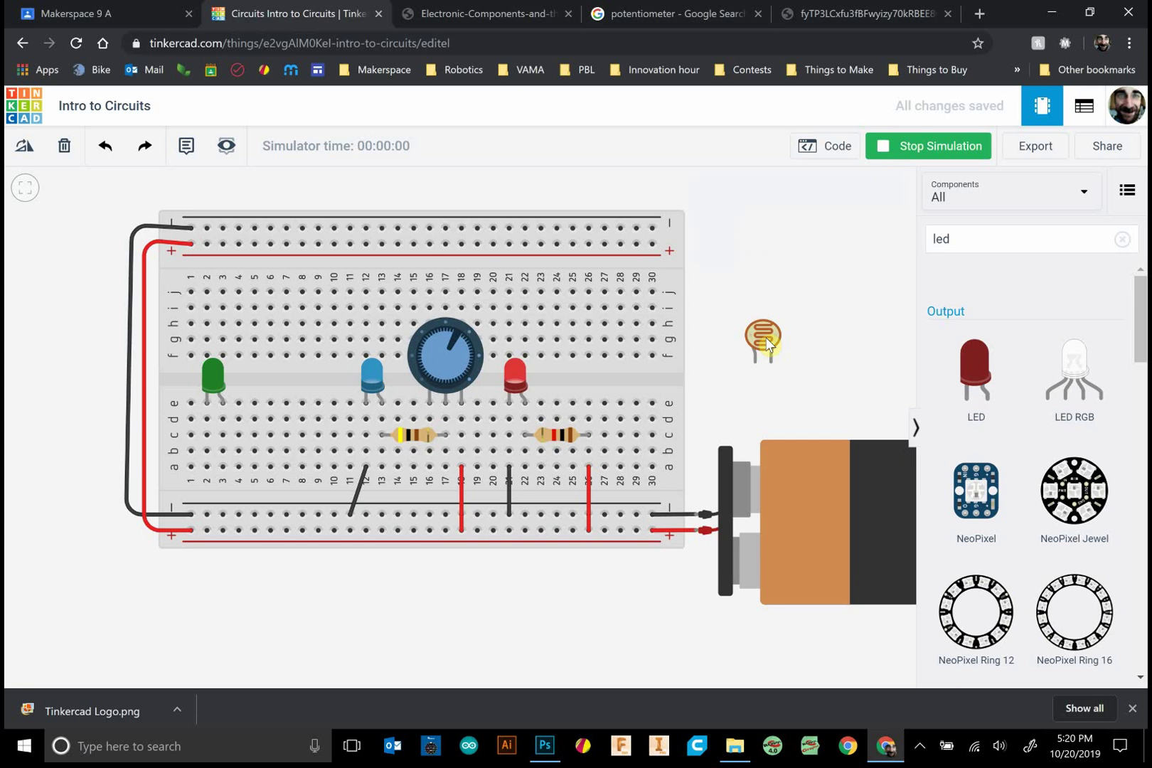
Wire the green LED's column 2 to the negative rail and plug the photoresistor into columns 6–7.
{"action": "left_click", "coordinate": [924, 146]}
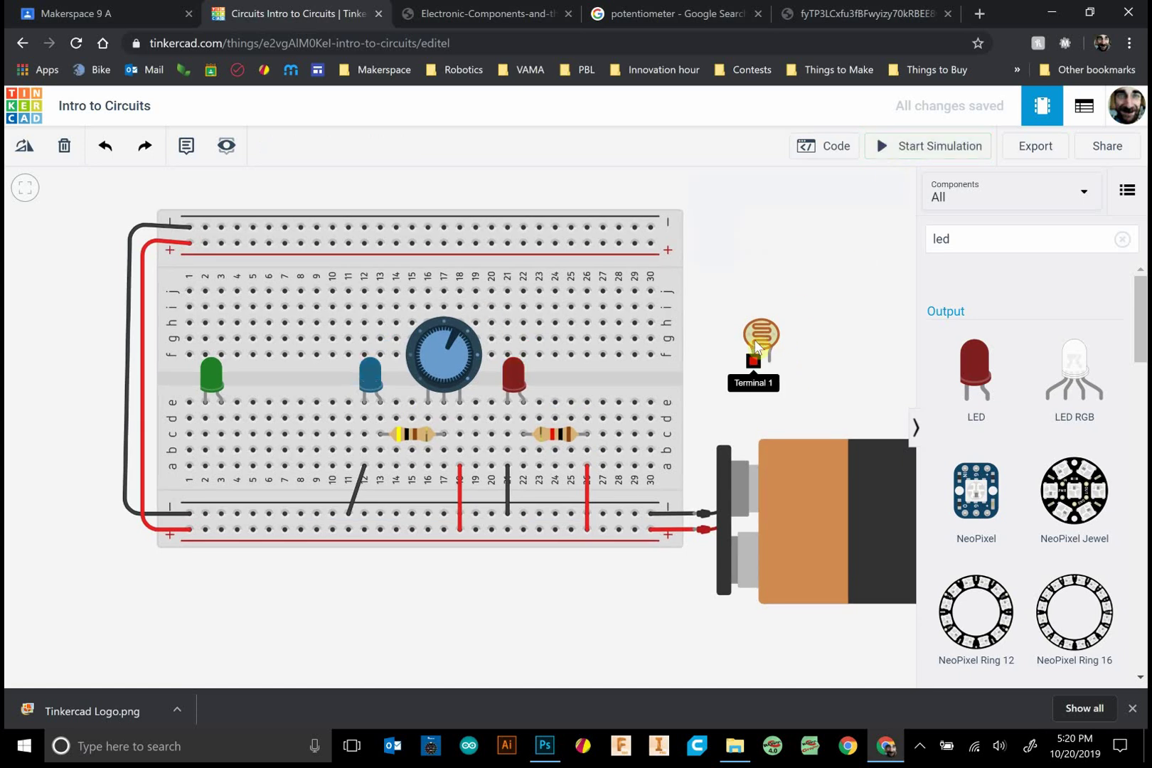
{"action": "left_click_drag", "start_coordinate": [760, 340], "coordinate": [290, 617]}
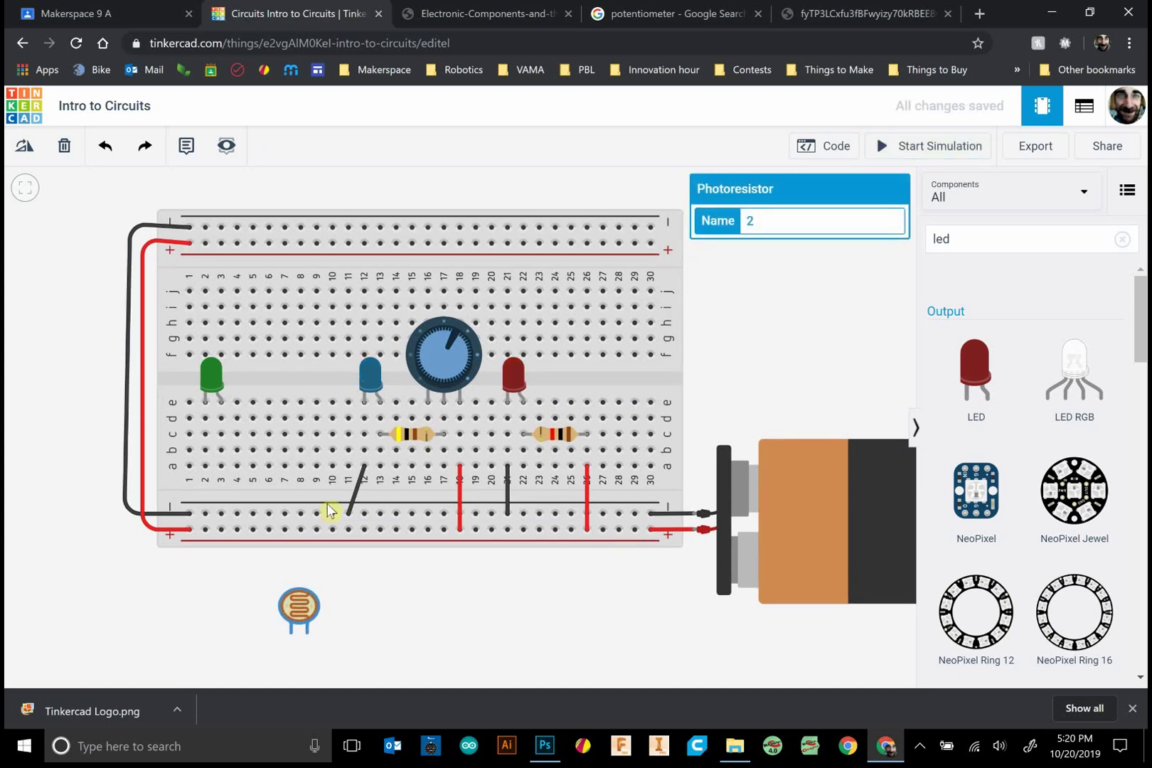
{"action": "left_click", "coordinate": [205, 466]}
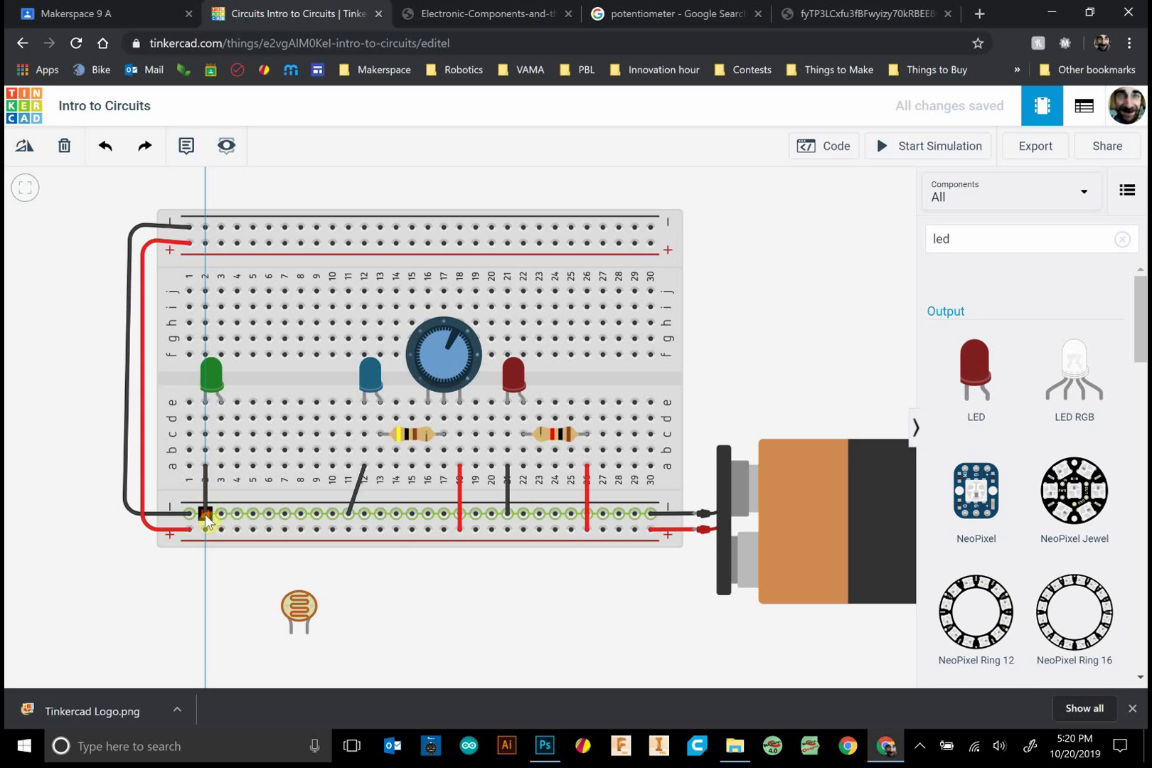
{"action": "left_click", "coordinate": [206, 513]}
{"action": "left_click", "coordinate": [251, 599]}
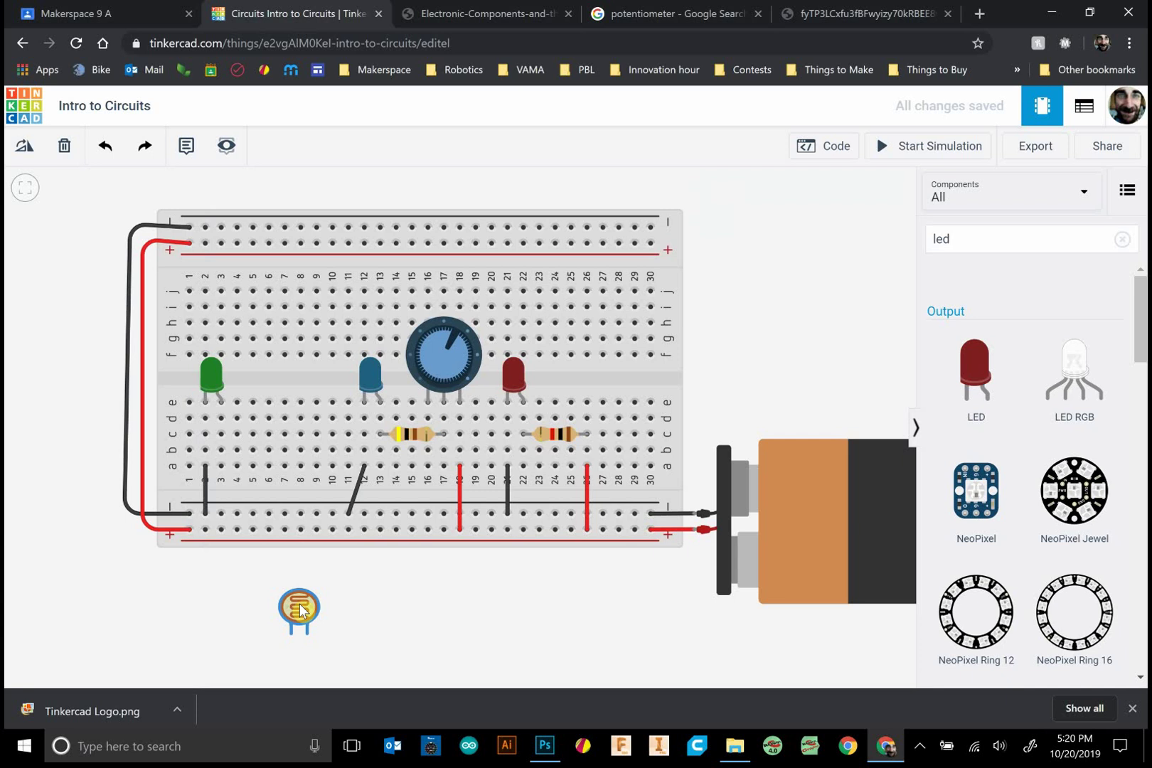
{"action": "left_click_drag", "start_coordinate": [299, 608], "coordinate": [277, 381]}
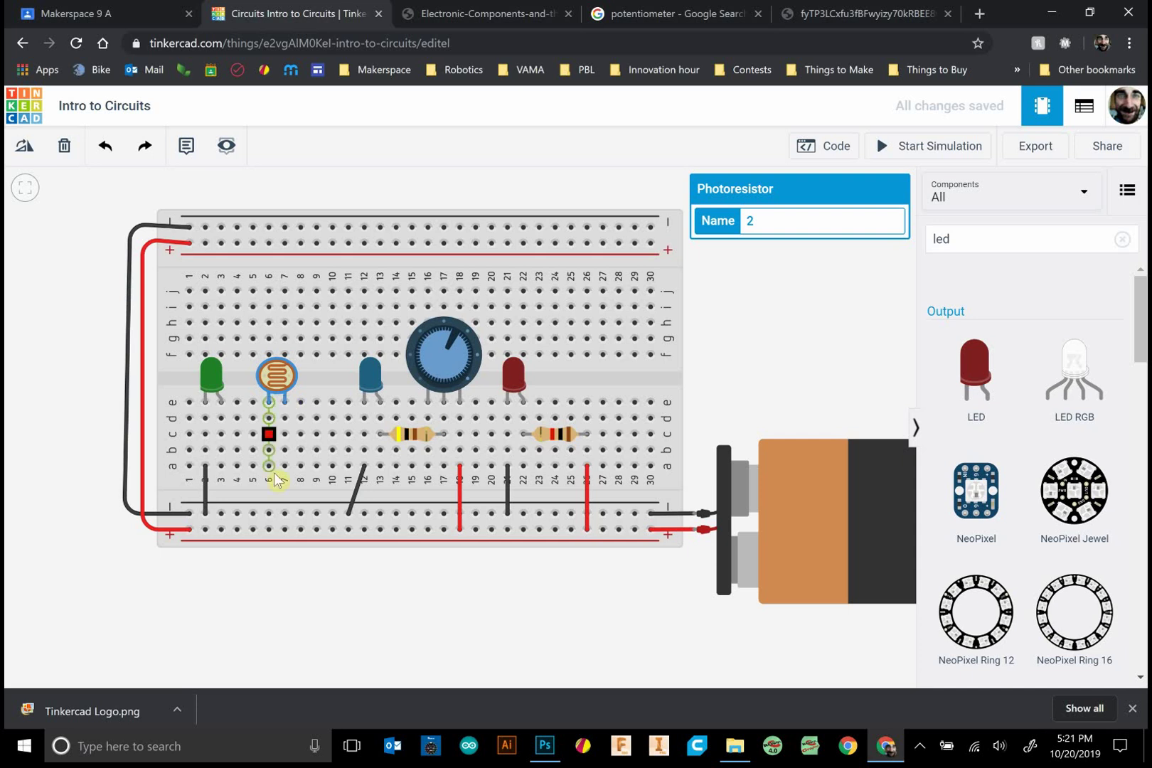
Connect the positive rail to column 7 and column 6 to column 3, then start the simulation.
{"action": "left_click", "coordinate": [285, 529]}
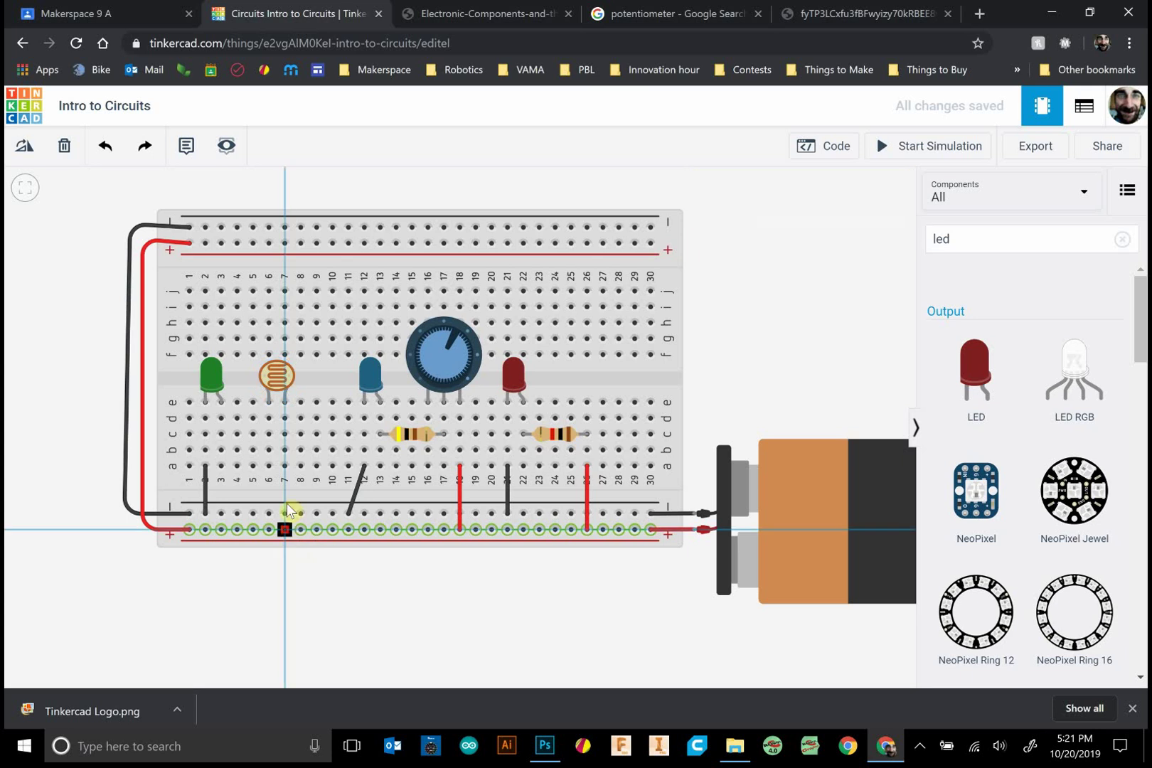
{"action": "left_click", "coordinate": [284, 466]}
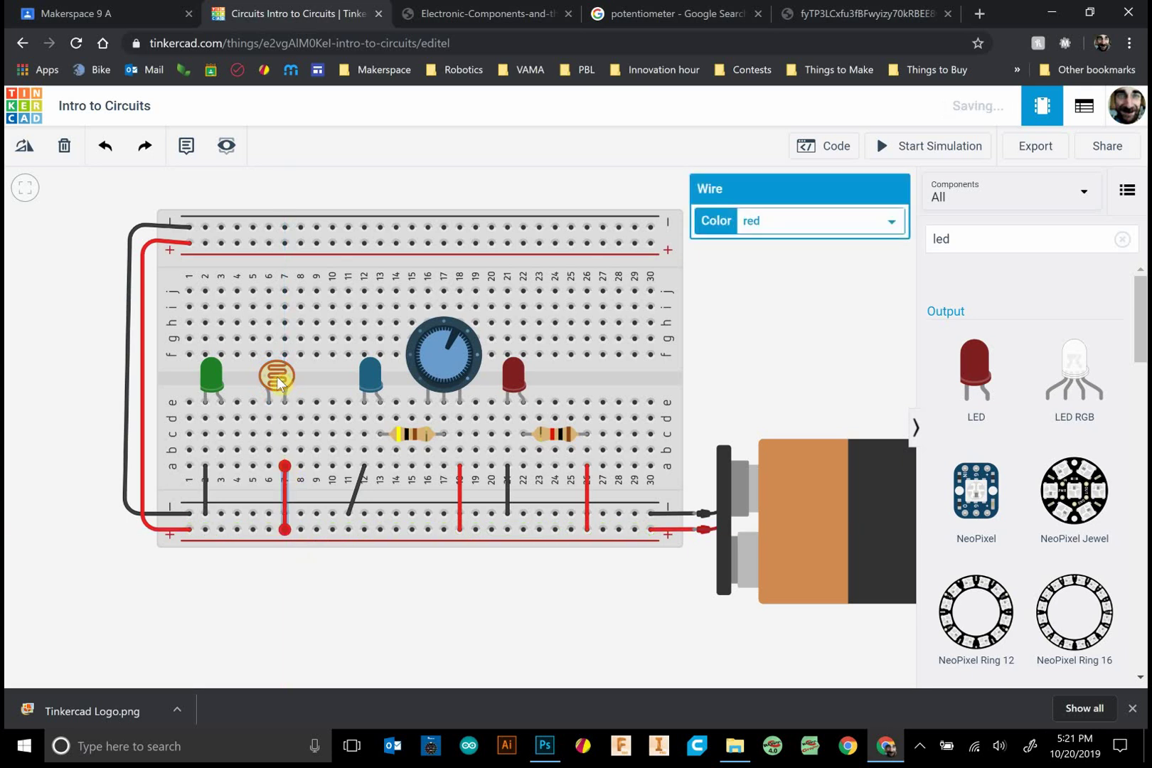
{"action": "left_click", "coordinate": [269, 435]}
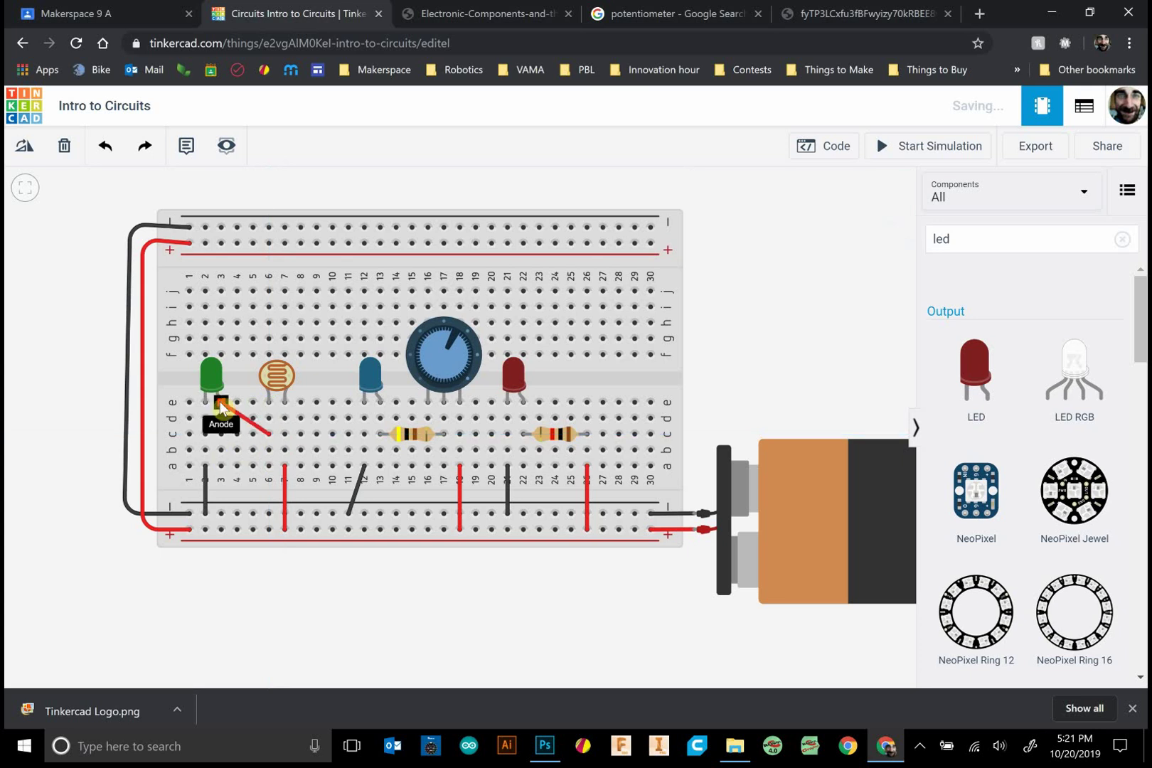
{"action": "left_click", "coordinate": [223, 435]}
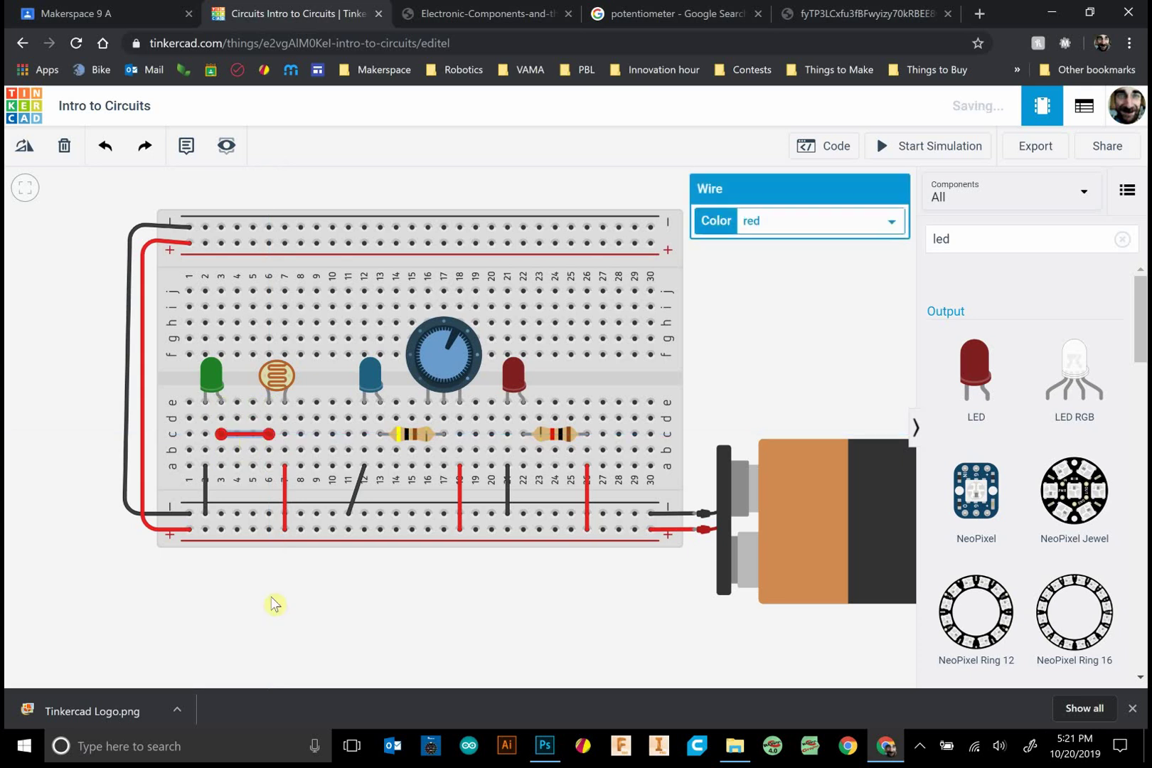
{"action": "left_click_drag", "start_coordinate": [329, 607], "coordinate": [544, 610]}
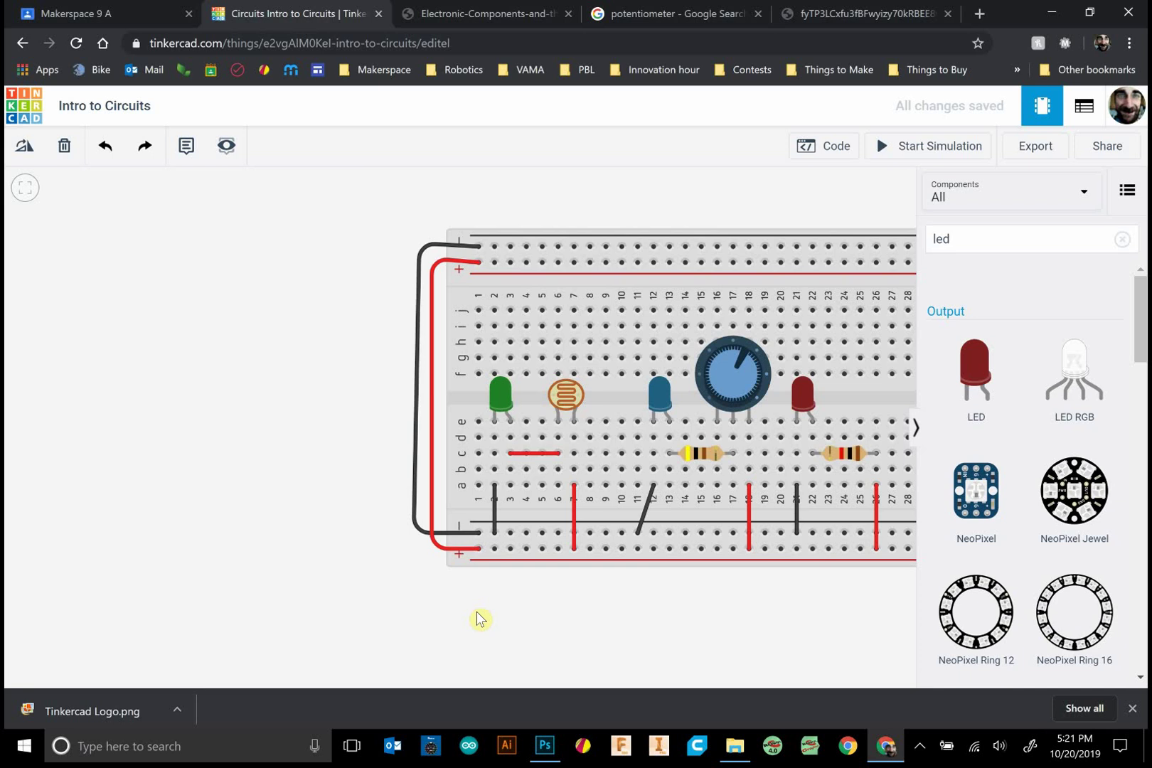
{"action": "scroll", "coordinate": [476, 617], "scroll_direction": "up", "scroll_amount": 4}
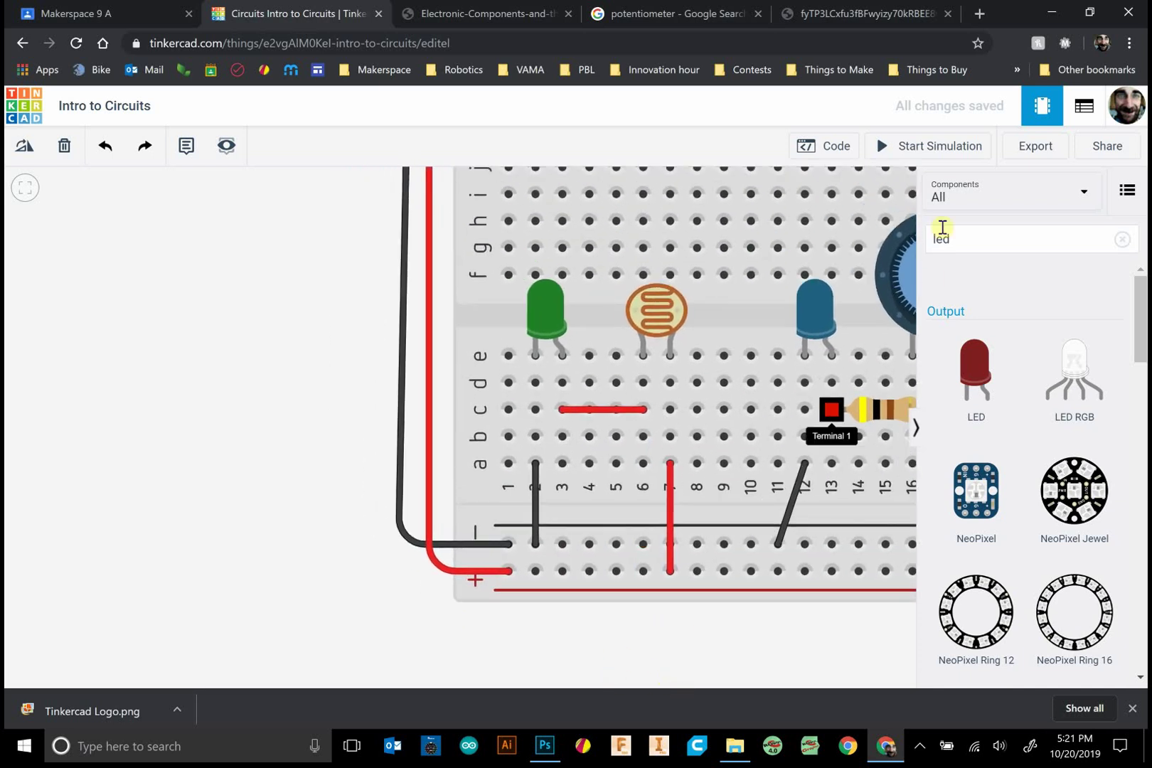
{"action": "left_click", "coordinate": [917, 145]}
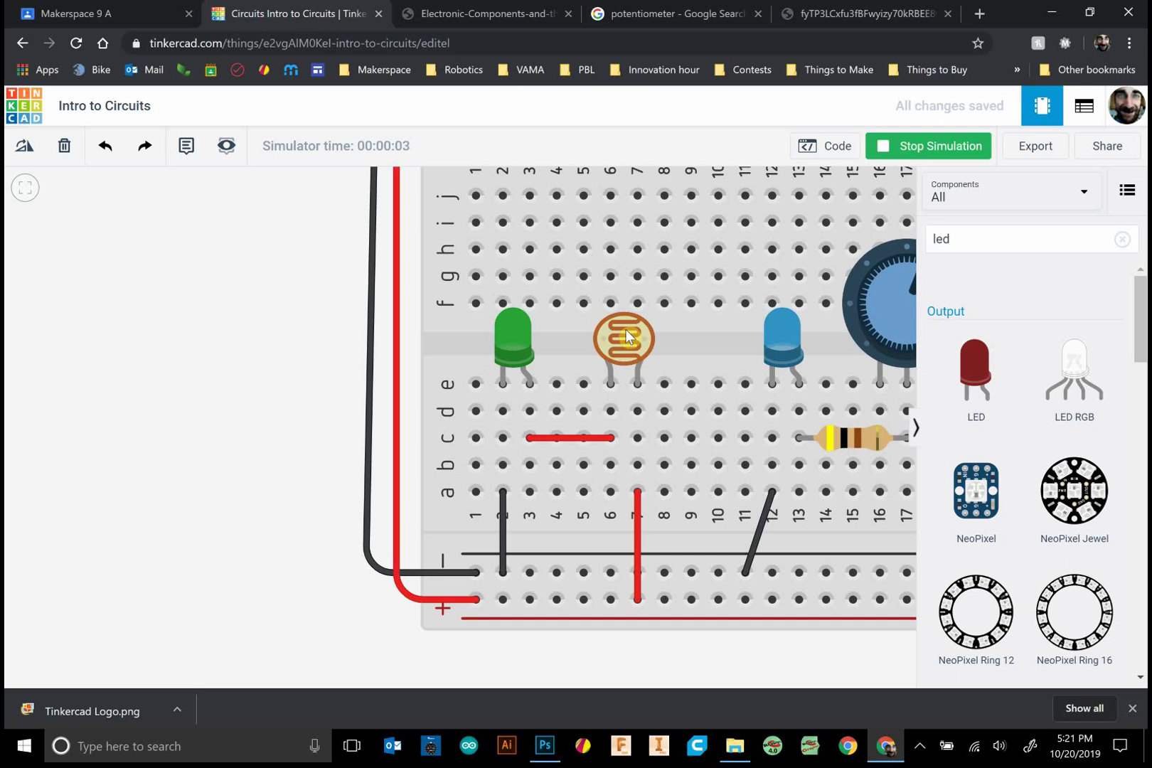
Slide the photoresistor's light level up to maximum, then ease it back slightly, watching the green LED.
{"action": "left_click", "coordinate": [626, 335]}
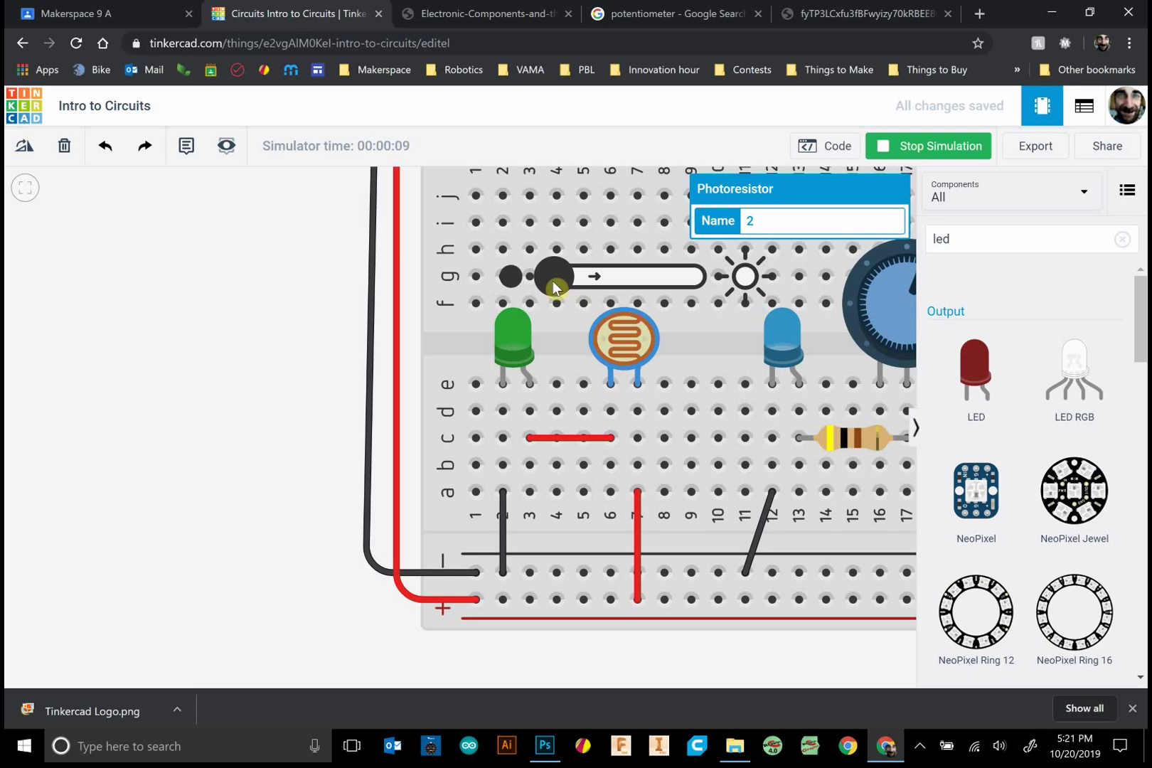
{"action": "mouse_move", "coordinate": [554, 285]}
{"action": "left_mouse_down"}
{"action": "mouse_move", "coordinate": [691, 277]}
{"action": "mouse_move", "coordinate": [542, 290]}
{"action": "left_mouse_up"}
{"action": "left_click_drag", "start_coordinate": [563, 290], "coordinate": [707, 288]}
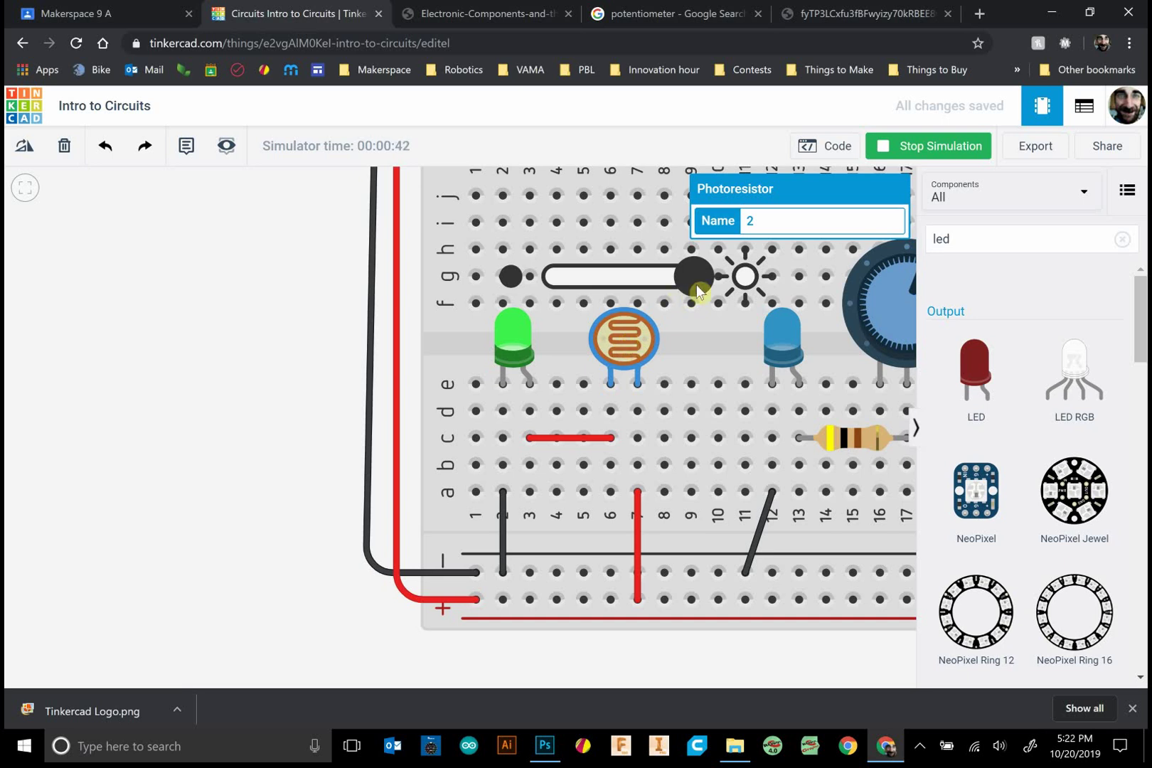
{"action": "mouse_move", "coordinate": [693, 288]}
{"action": "left_mouse_down"}
{"action": "mouse_move", "coordinate": [569, 295]}
{"action": "mouse_move", "coordinate": [710, 289]}
{"action": "left_mouse_up"}
Check the red LED's resistor, briefly editing its resistance but leaving it at 1 kΩ.
{"action": "left_click_drag", "start_coordinate": [398, 593], "coordinate": [341, 586]}
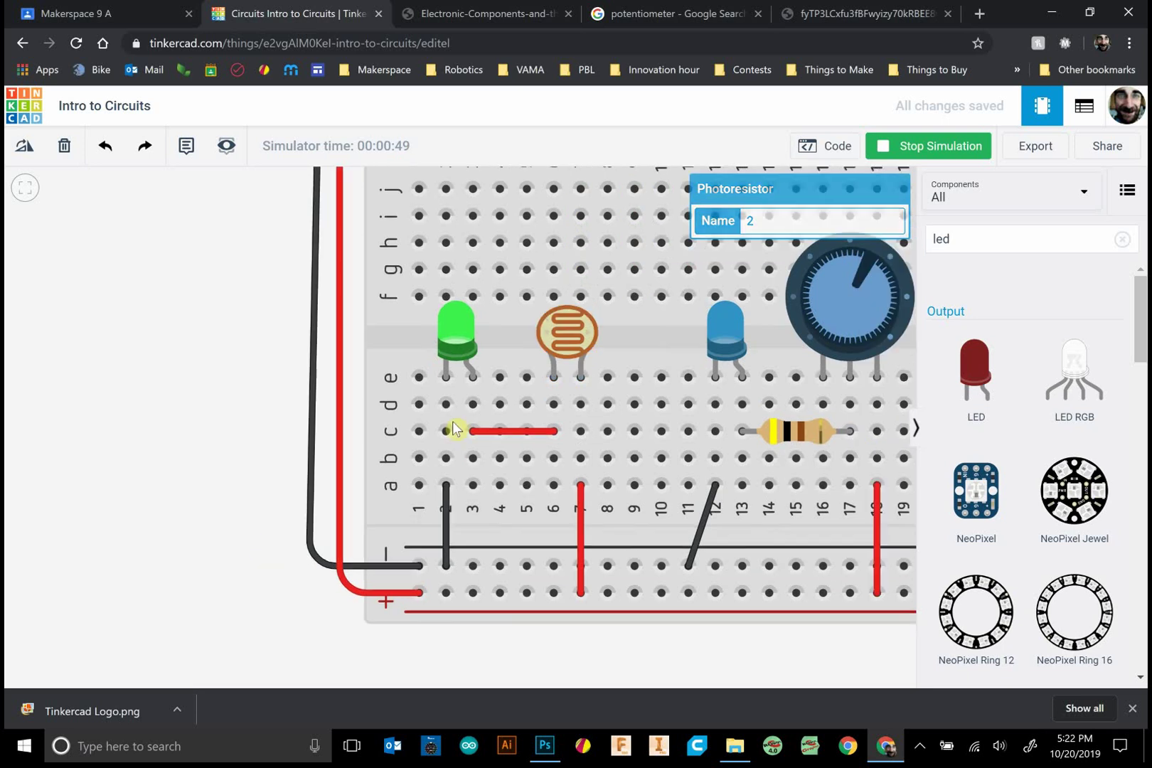
{"action": "left_click_drag", "start_coordinate": [683, 653], "coordinate": [270, 636]}
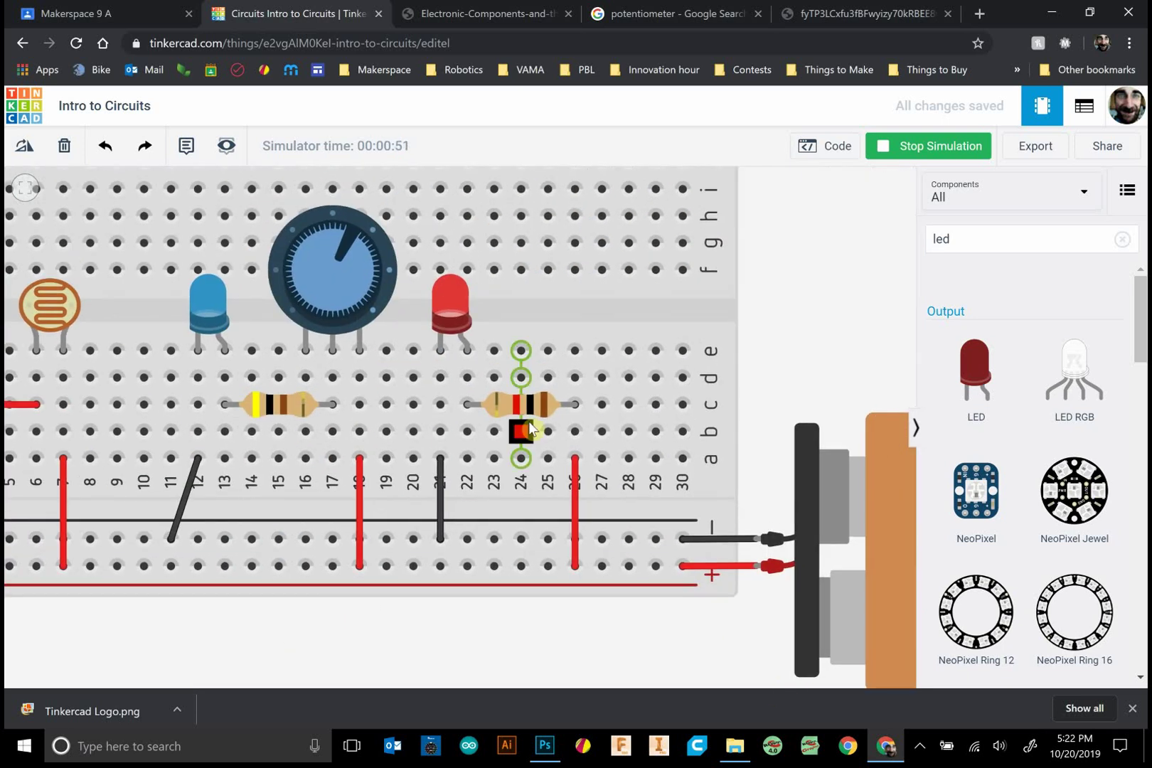
{"action": "left_click", "coordinate": [450, 307]}
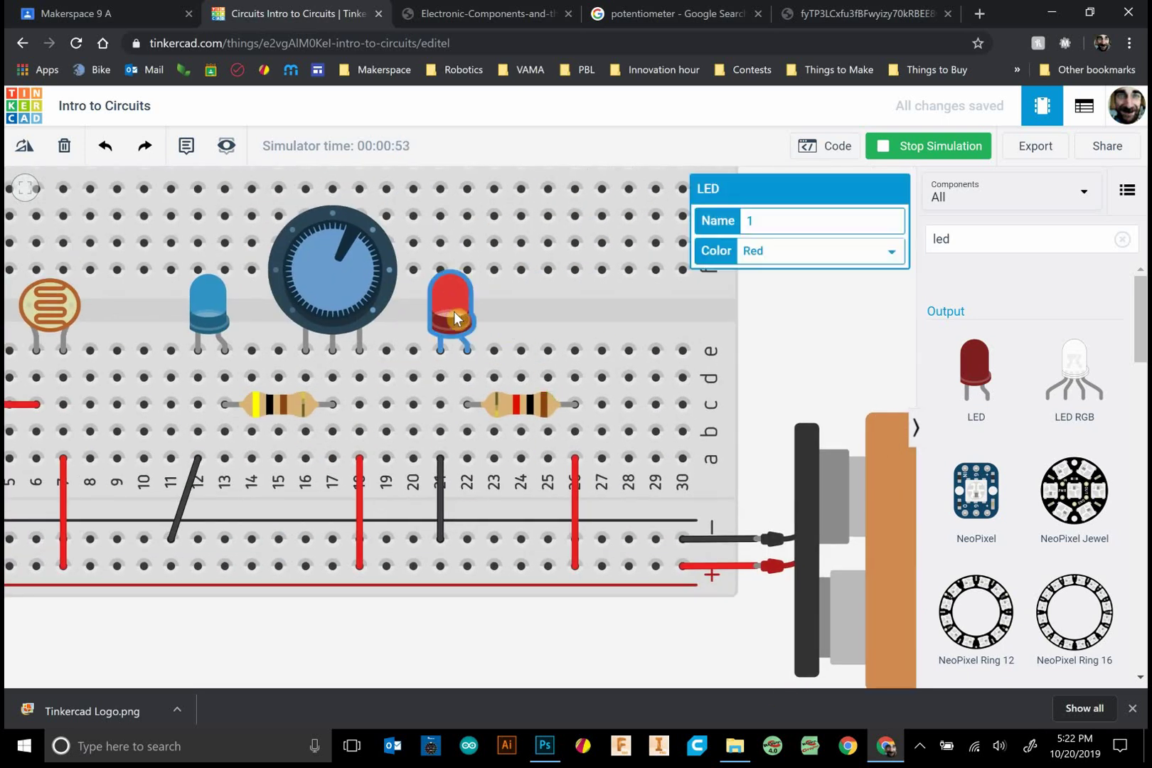
{"action": "left_click", "coordinate": [526, 400]}
{"action": "left_click", "coordinate": [812, 248]}
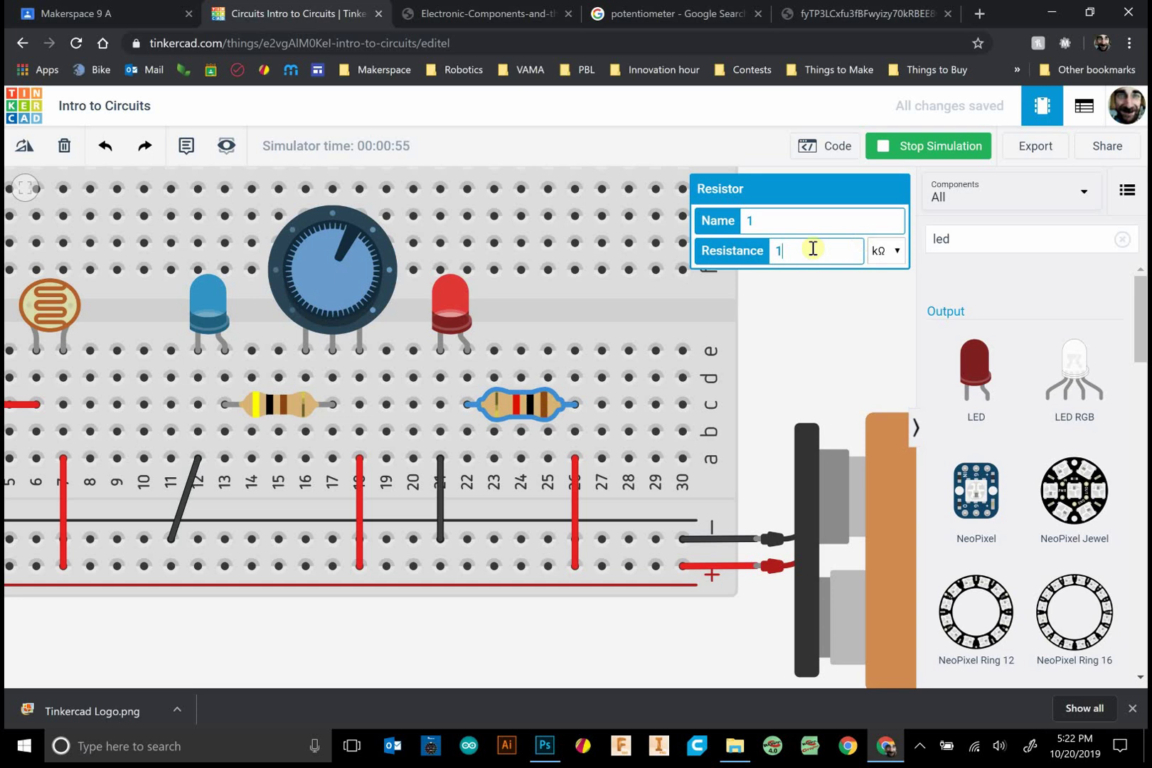
{"action": "type", "text": "000"}
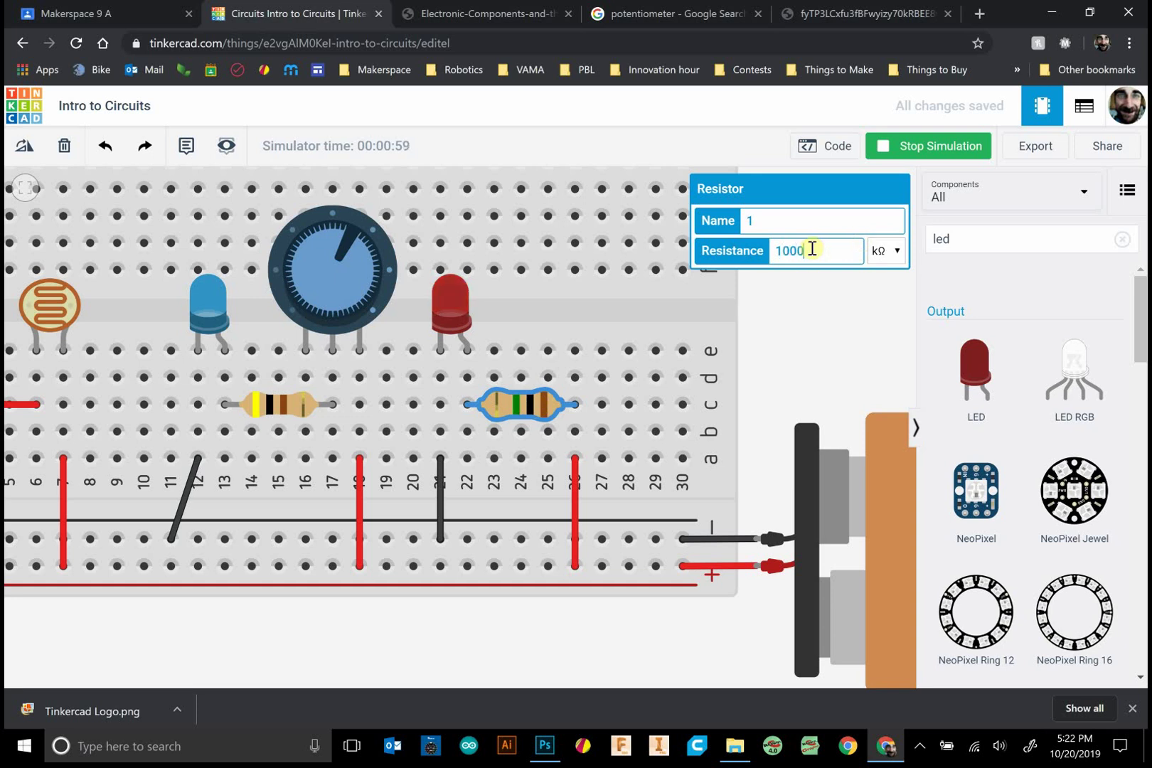
{"action": "key", "text": "BackSpace"}
{"action": "key", "text": "BackSpace"}
{"action": "key", "text": "BackSpace"}
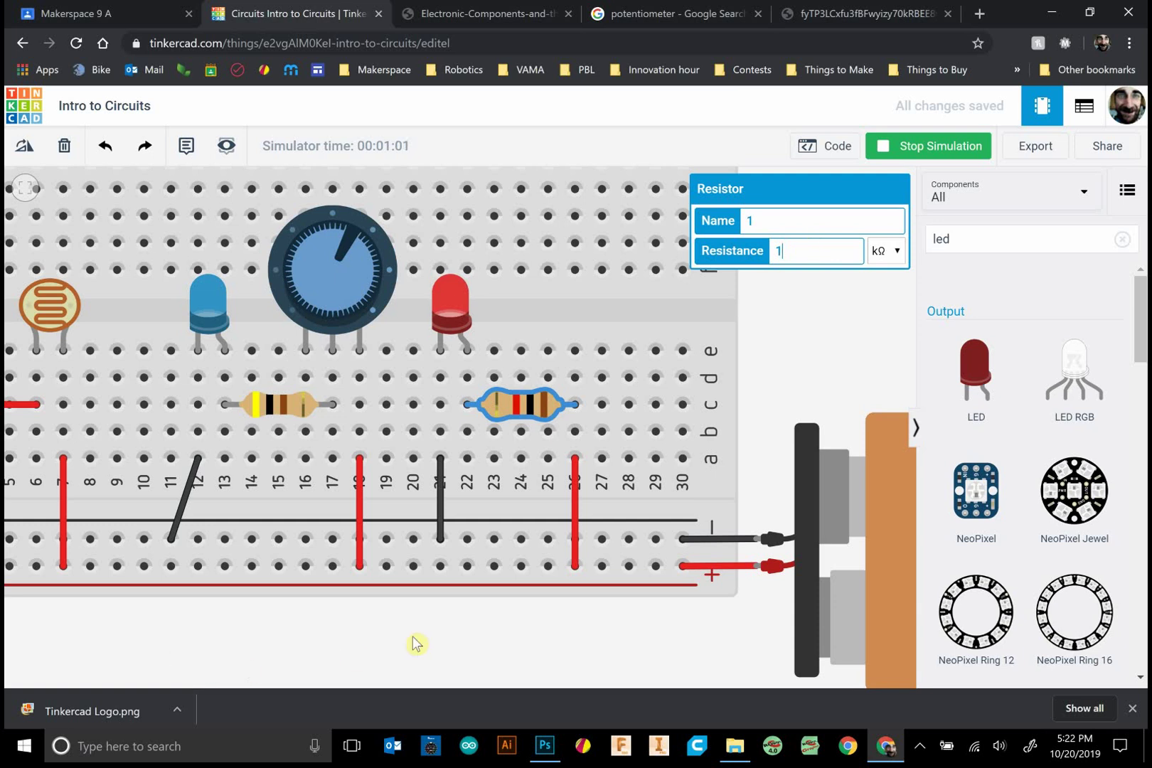
Dim then brighten the green LED with the photoresistor's light slider, and stop the simulation.
{"action": "left_click_drag", "start_coordinate": [153, 637], "coordinate": [836, 588]}
{"action": "left_click_drag", "start_coordinate": [553, 612], "coordinate": [440, 684]}
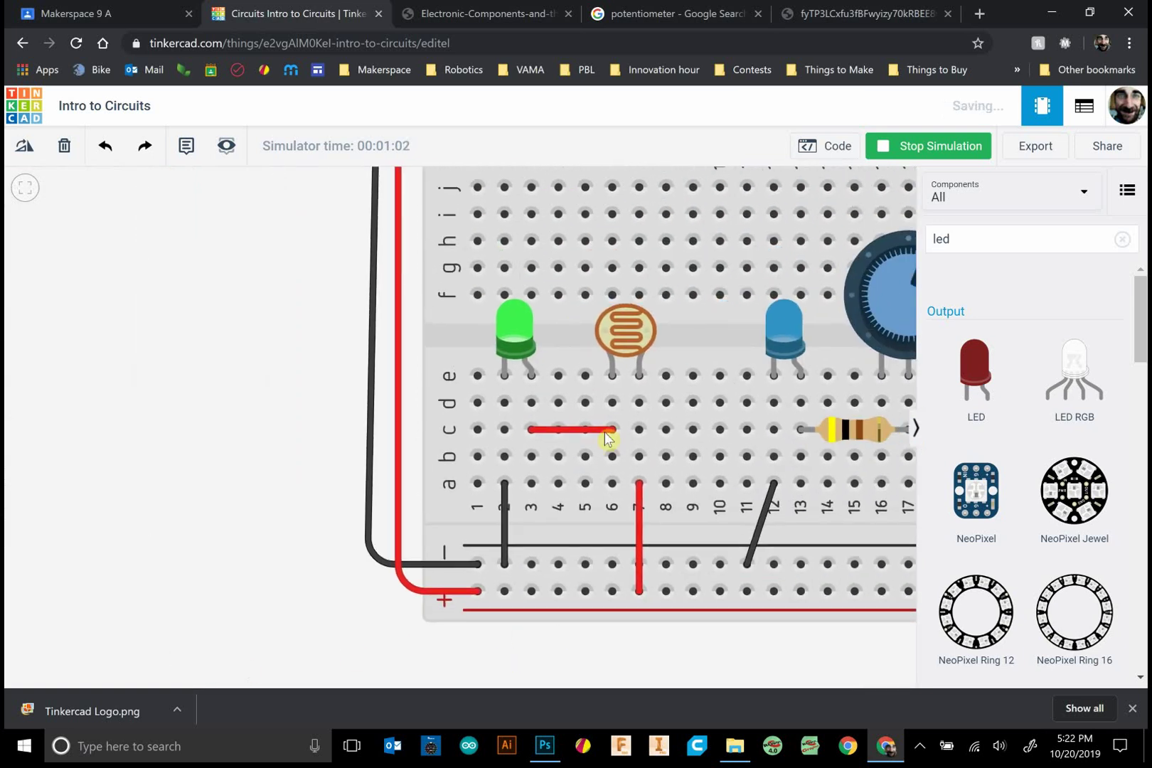
{"action": "left_click", "coordinate": [632, 342]}
{"action": "left_click_drag", "start_coordinate": [705, 282], "coordinate": [548, 285]}
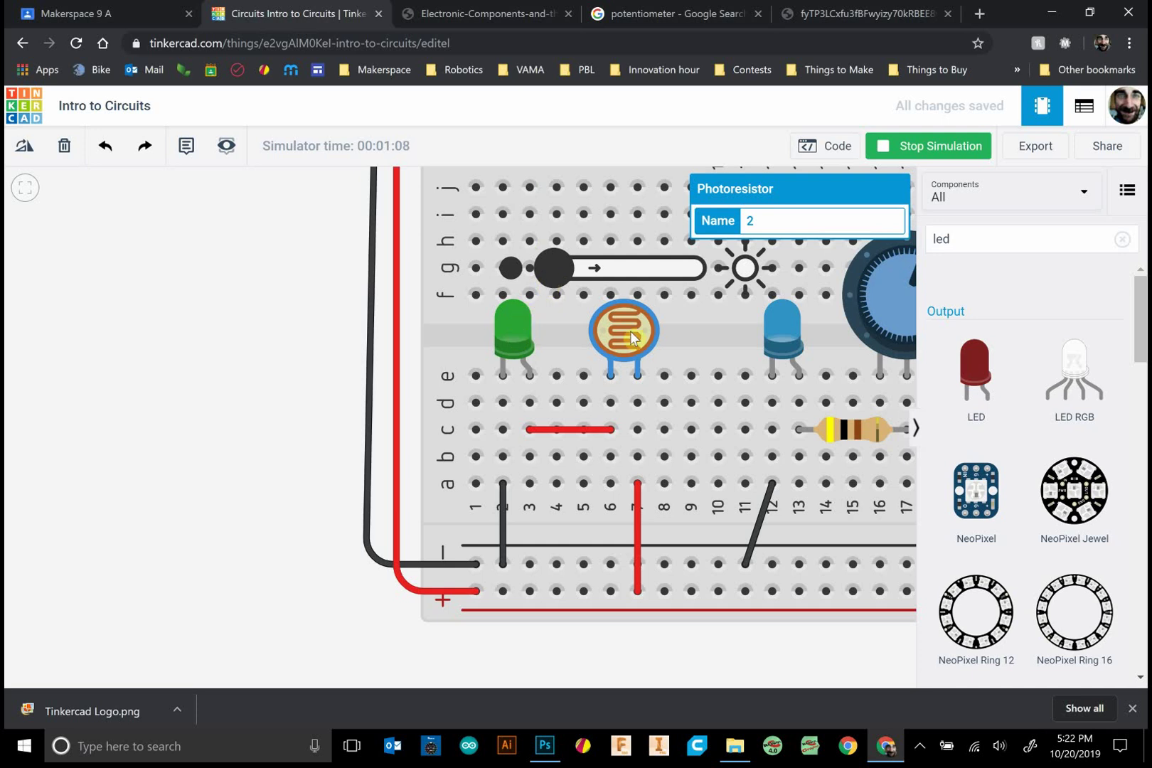
{"action": "left_click_drag", "start_coordinate": [559, 278], "coordinate": [704, 278]}
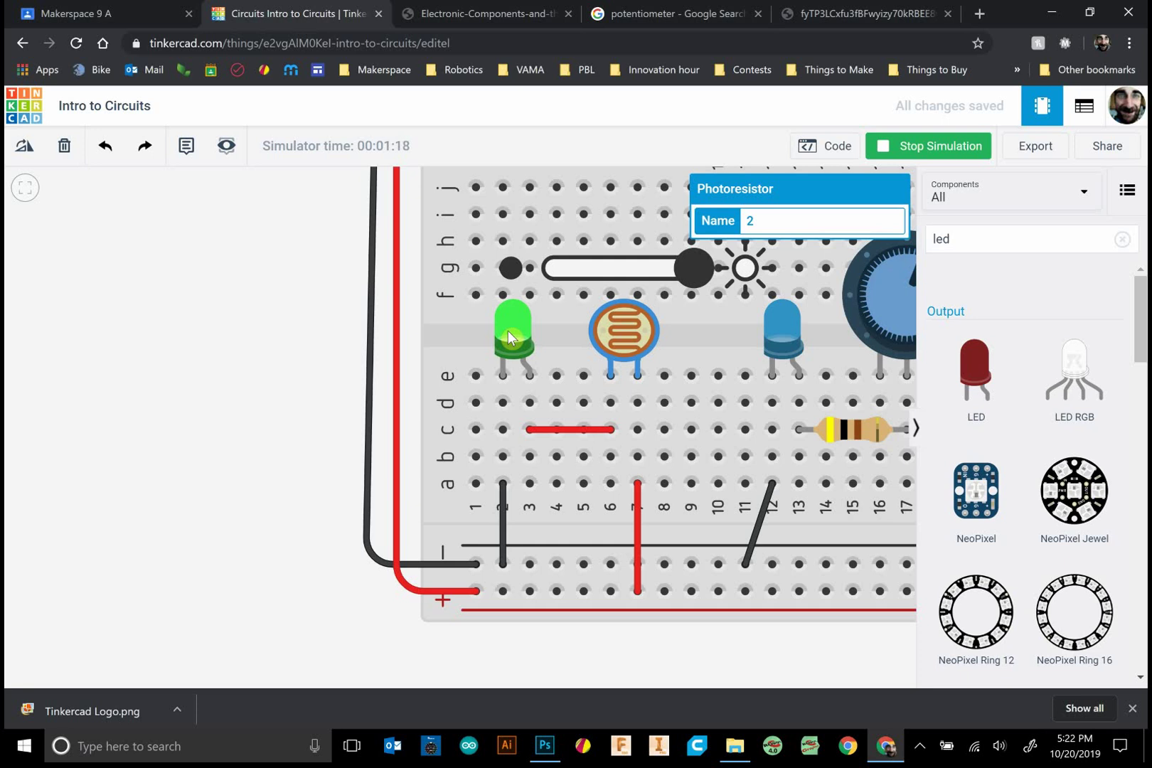
{"action": "scroll", "coordinate": [310, 437], "scroll_direction": "down", "scroll_amount": 5}
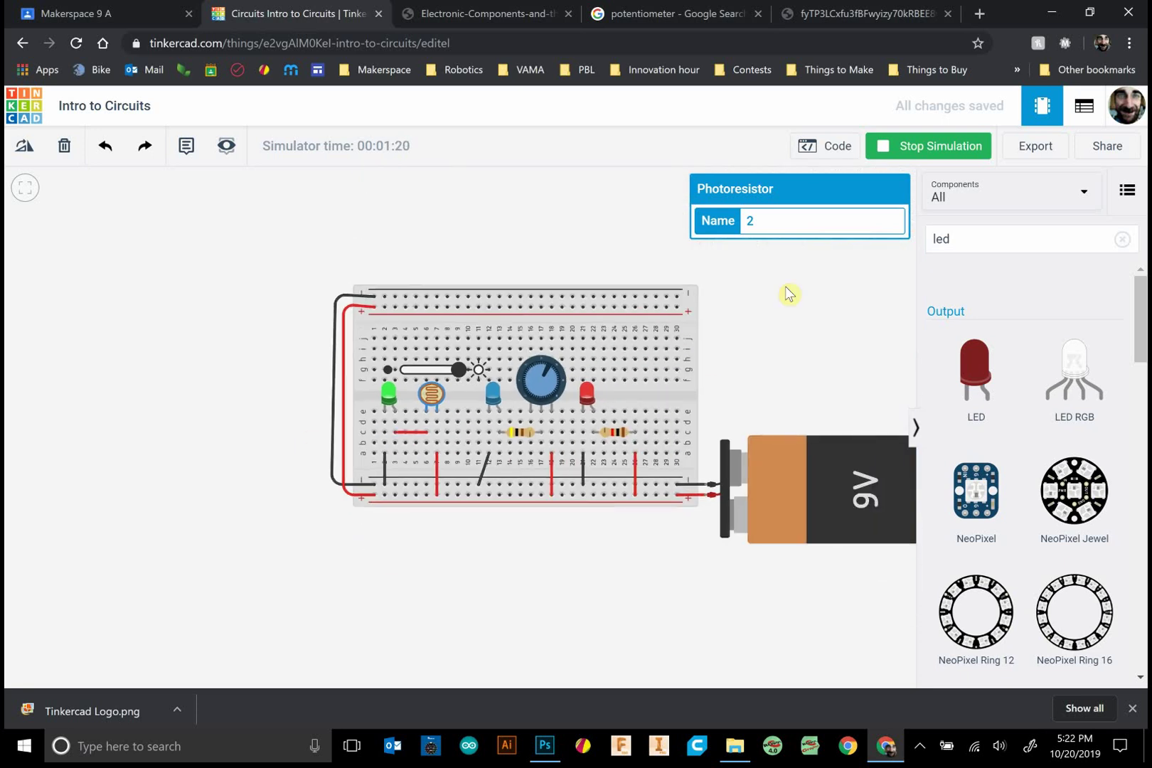
{"action": "left_click", "coordinate": [900, 148]}
{"action": "scroll", "coordinate": [761, 391], "scroll_direction": "up", "scroll_amount": 3}
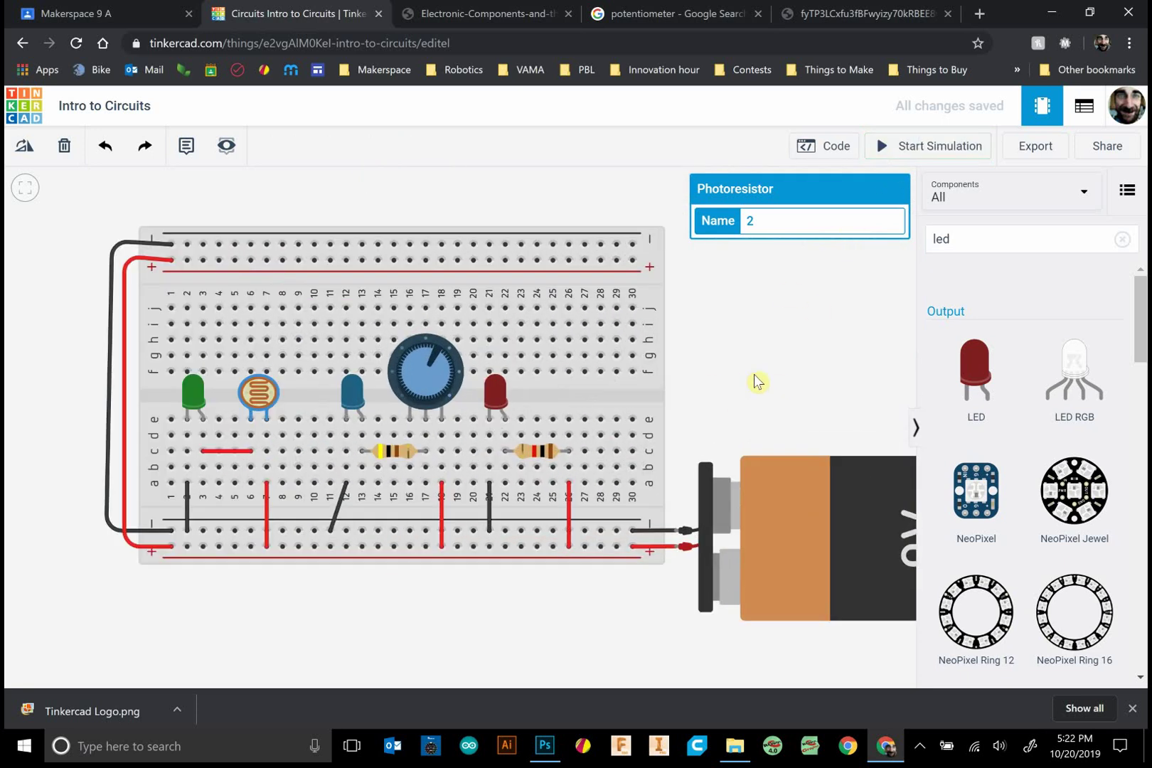
{"action": "left_click", "coordinate": [755, 382]}
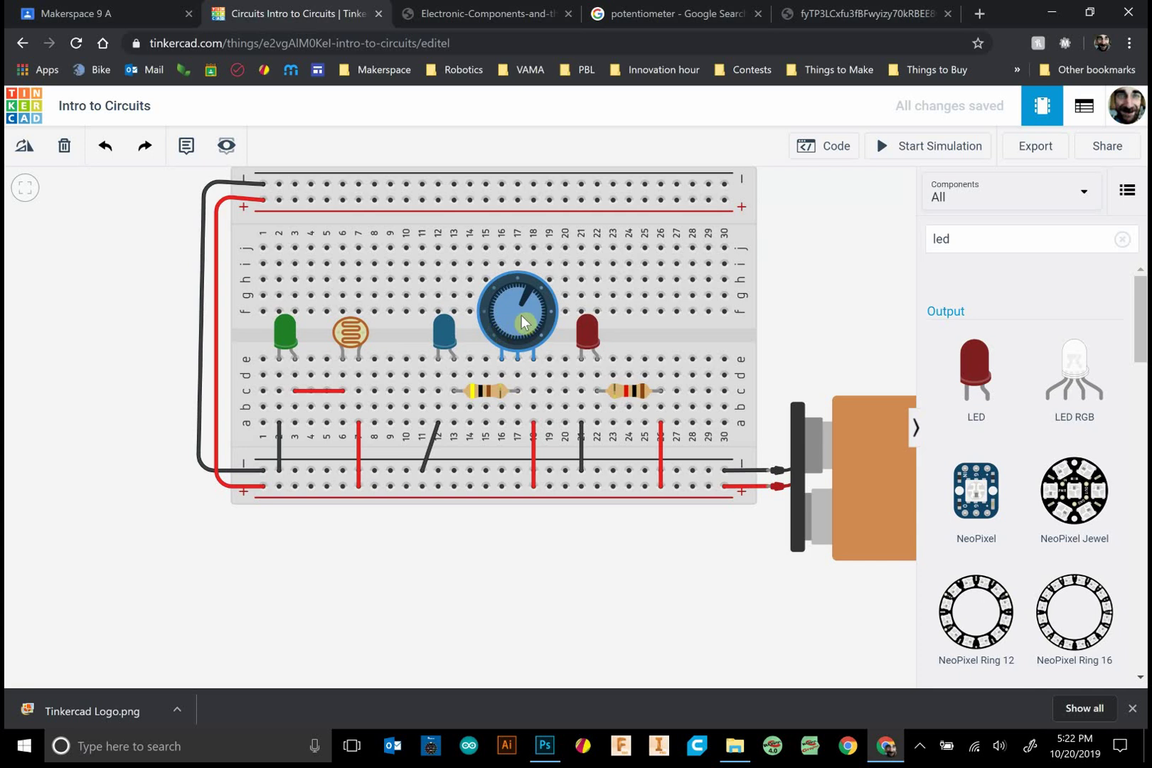
{"action": "left_click", "coordinate": [347, 337]}
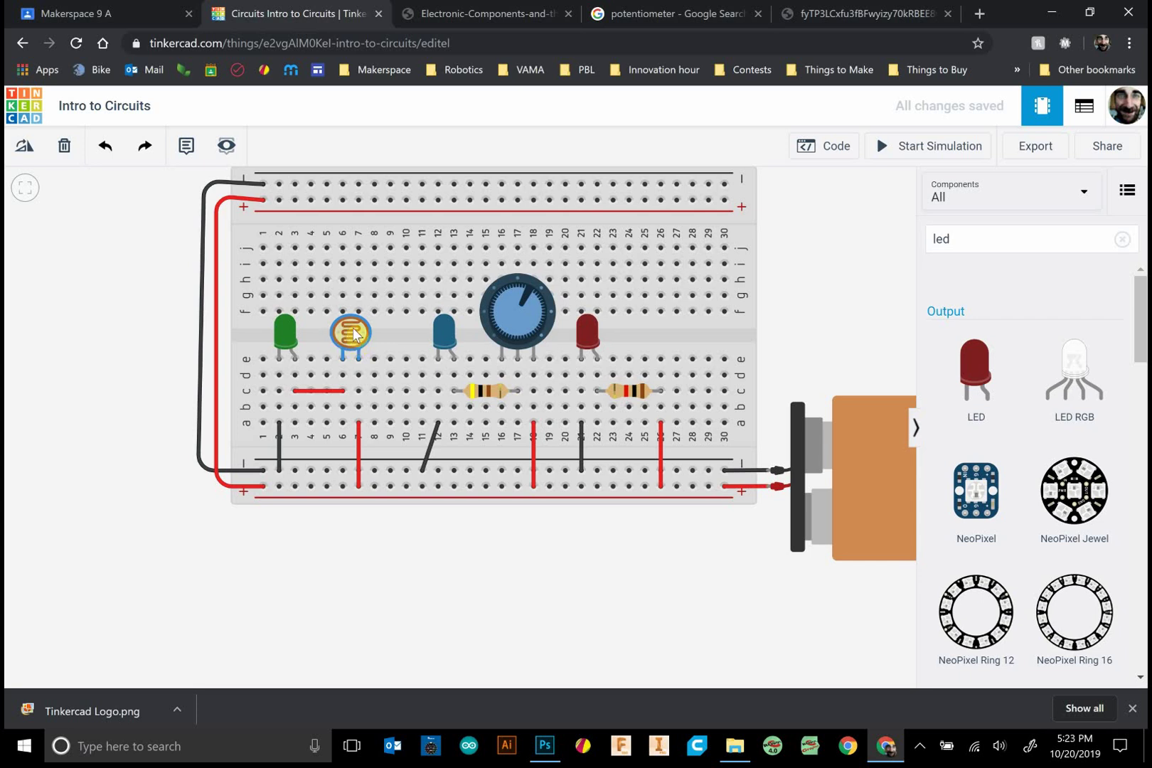
{"action": "left_click_drag", "start_coordinate": [571, 552], "coordinate": [530, 557]}
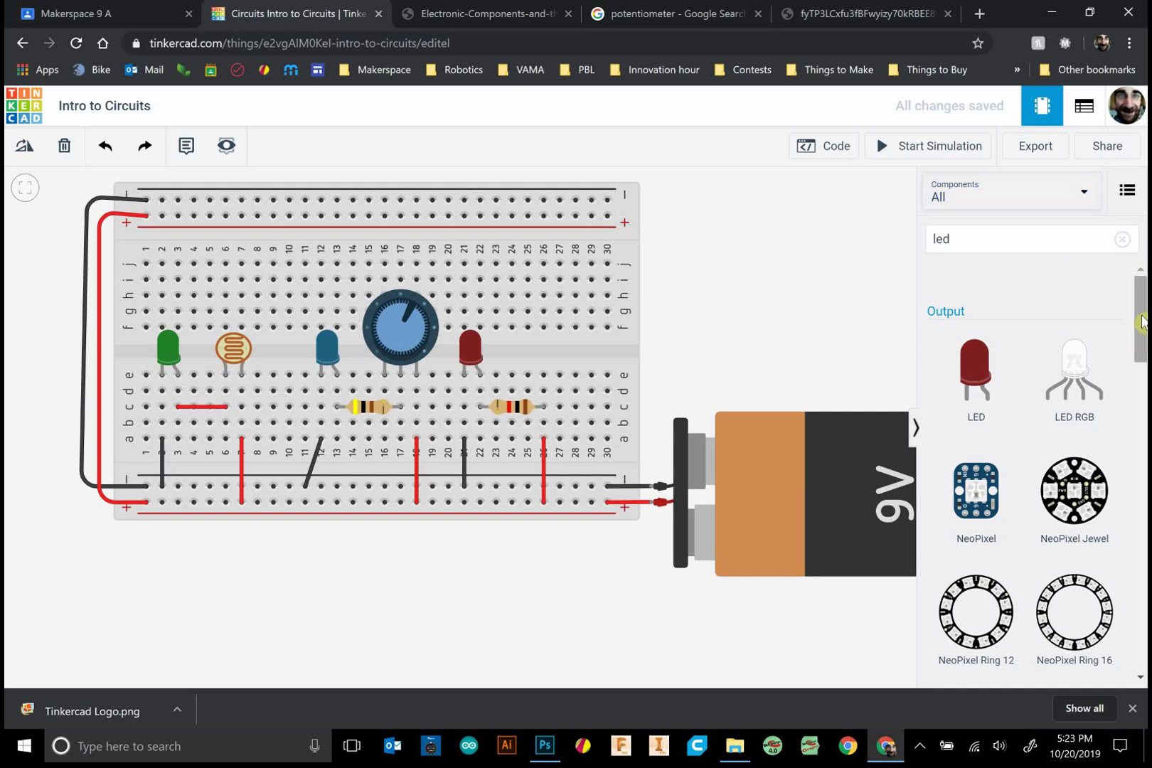
{"action": "scroll", "coordinate": [1124, 379], "scroll_direction": "down", "scroll_amount": 5}
{"action": "scroll", "coordinate": [1125, 369], "scroll_direction": "up", "scroll_amount": 3}
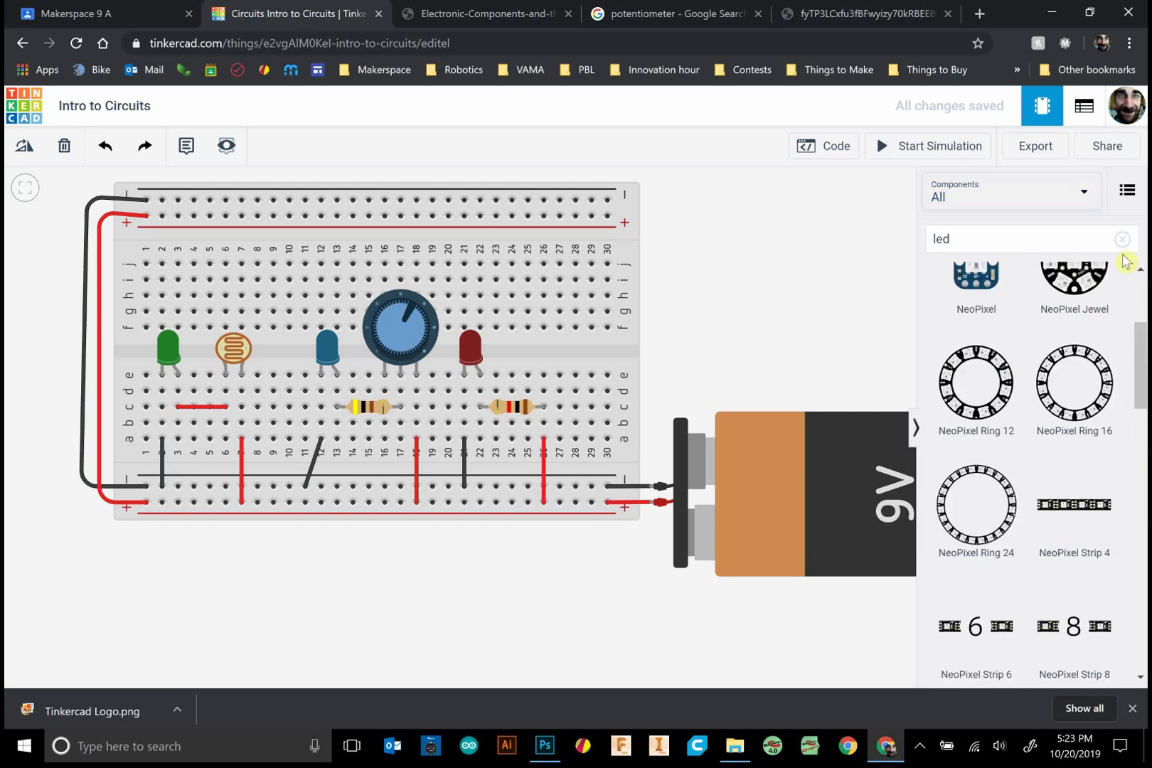
Place the LED Dimmer circuit from the Basic starters on freed canvas space.
{"action": "left_click", "coordinate": [1031, 206]}
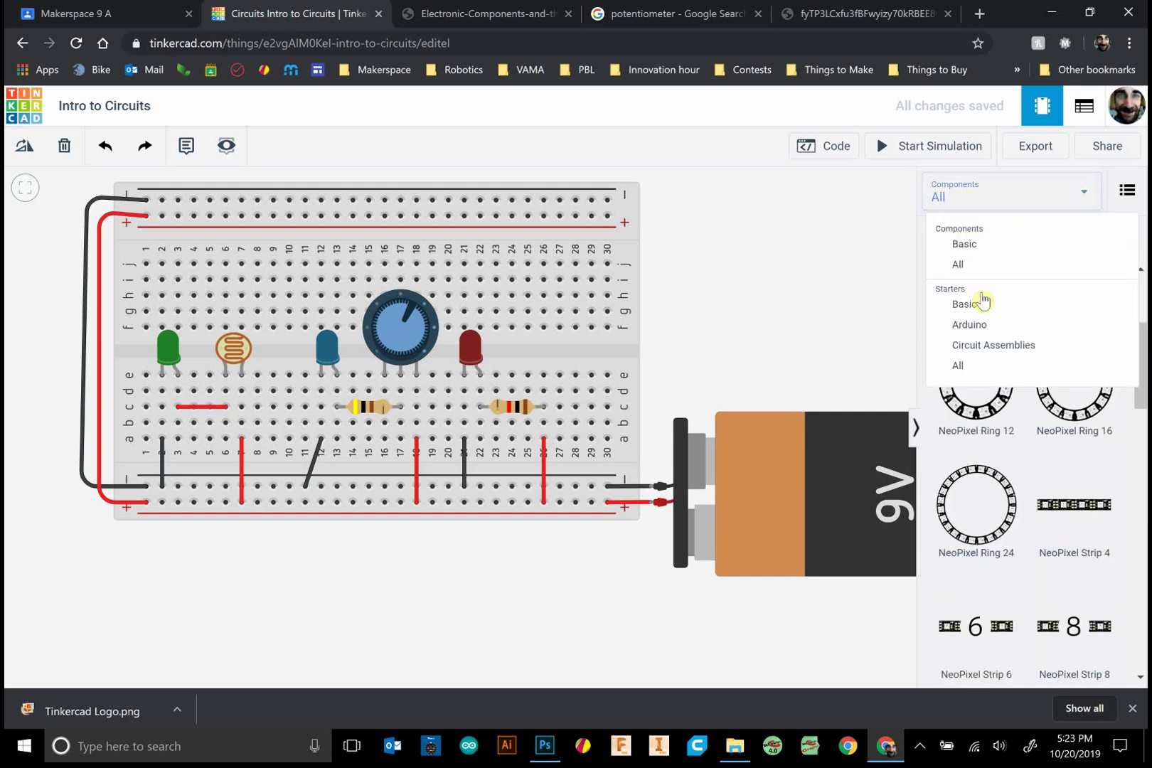
{"action": "left_click", "coordinate": [971, 311]}
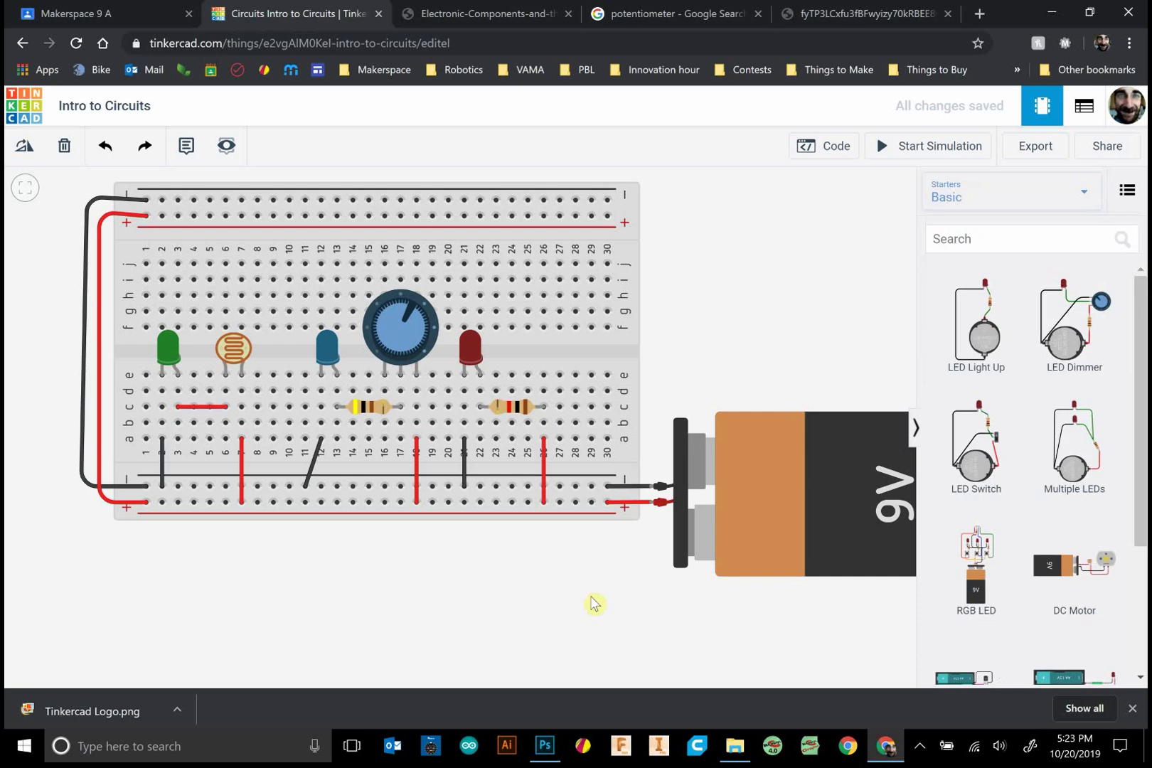
{"action": "left_click_drag", "start_coordinate": [592, 604], "coordinate": [581, 190]}
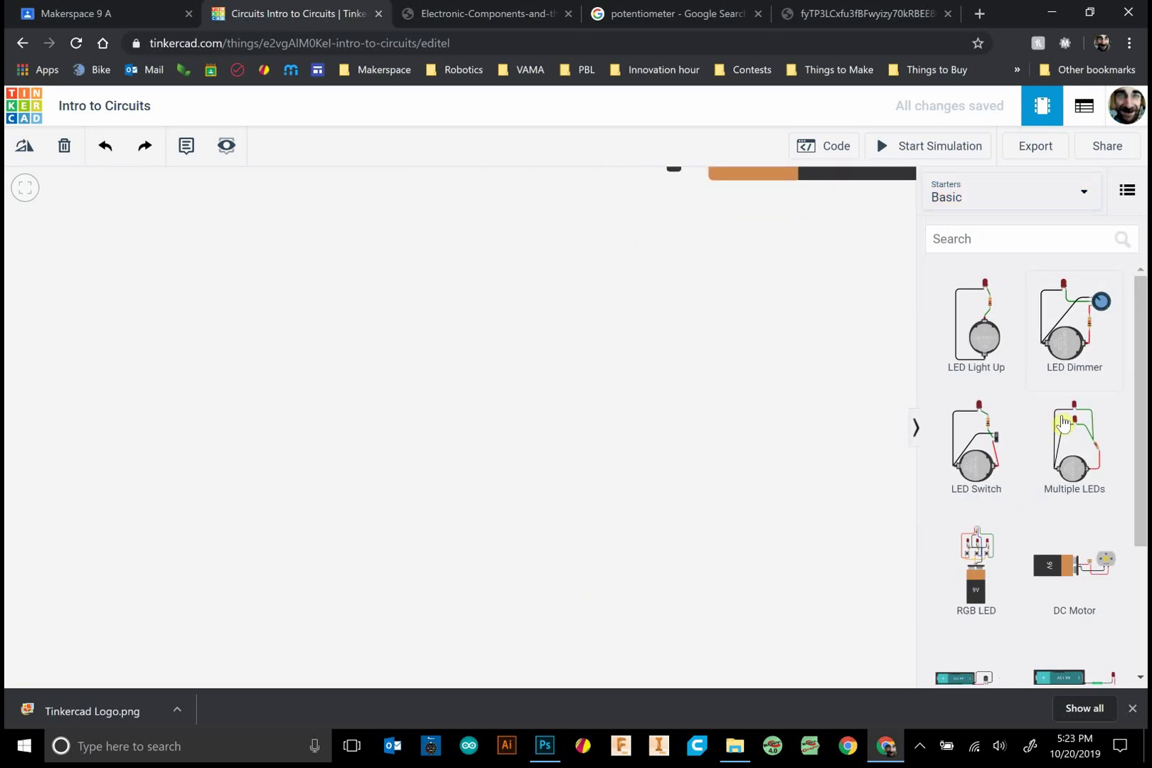
{"action": "scroll", "coordinate": [1054, 462], "scroll_direction": "down", "scroll_amount": 3}
{"action": "scroll", "coordinate": [1065, 543], "scroll_direction": "up", "scroll_amount": 3}
{"action": "left_click", "coordinate": [264, 466]}
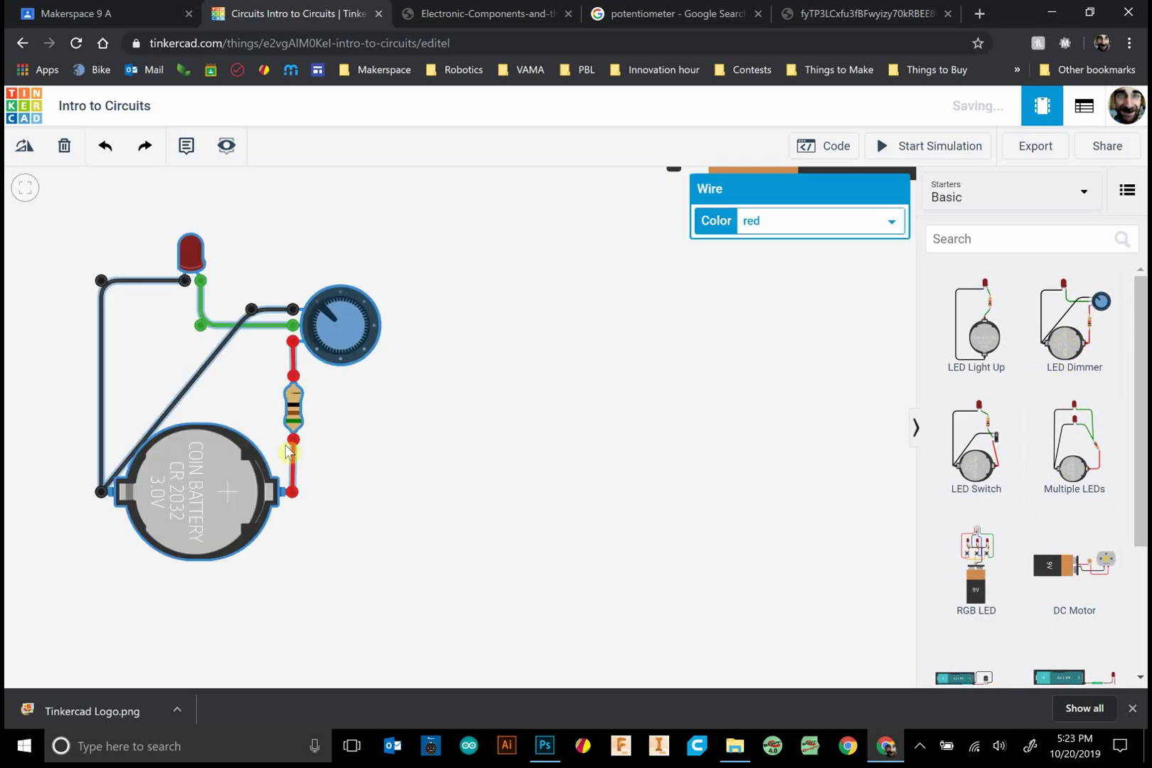
Simulate the dimmer, turning its potentiometer to brighten the LED, then stop the simulation.
{"action": "left_click", "coordinate": [917, 152]}
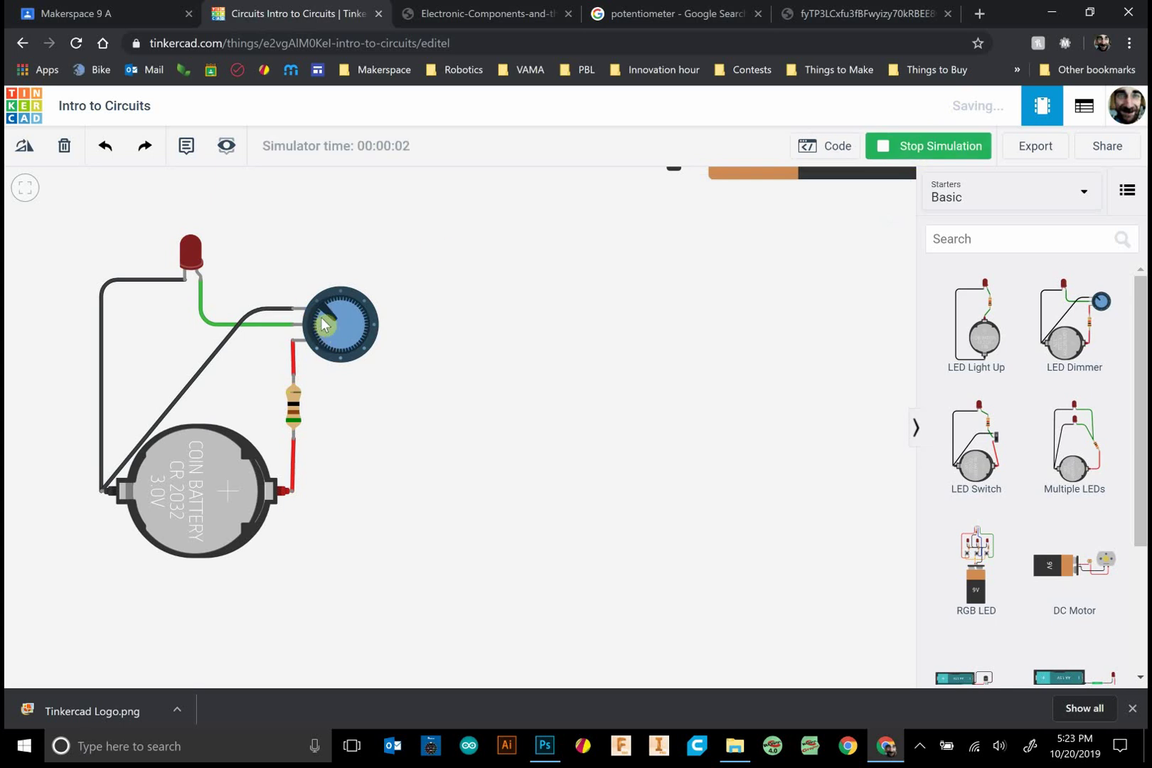
{"action": "left_click_drag", "start_coordinate": [331, 317], "coordinate": [334, 353]}
{"action": "left_click", "coordinate": [293, 409]}
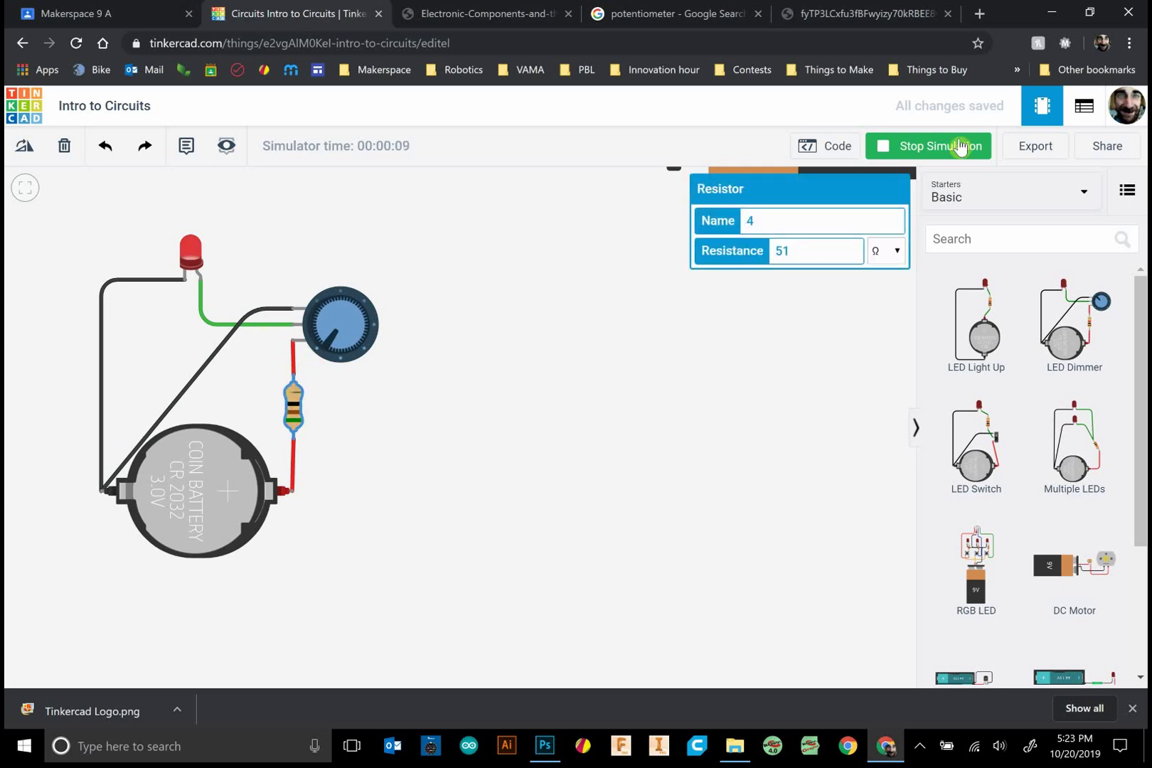
{"action": "left_click", "coordinate": [906, 146]}
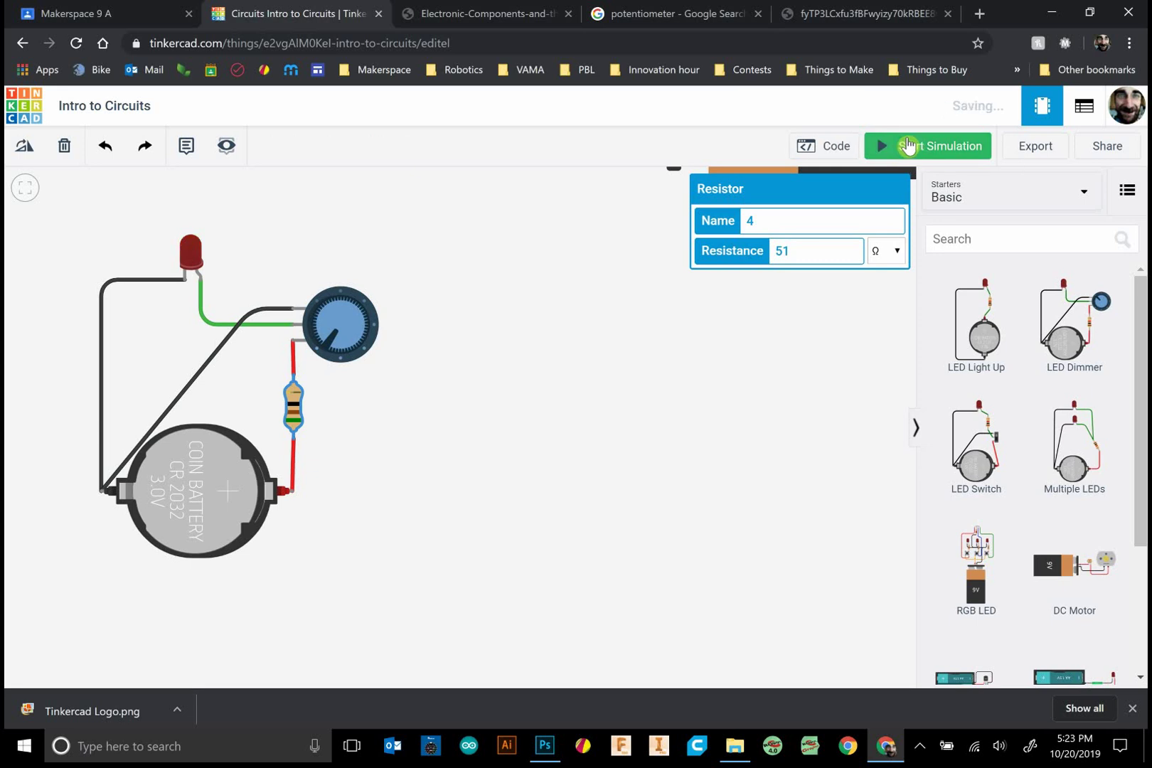
{"action": "scroll", "coordinate": [1070, 398], "scroll_direction": "down", "scroll_amount": 2}
{"action": "scroll", "coordinate": [1058, 395], "scroll_direction": "down", "scroll_amount": 2}
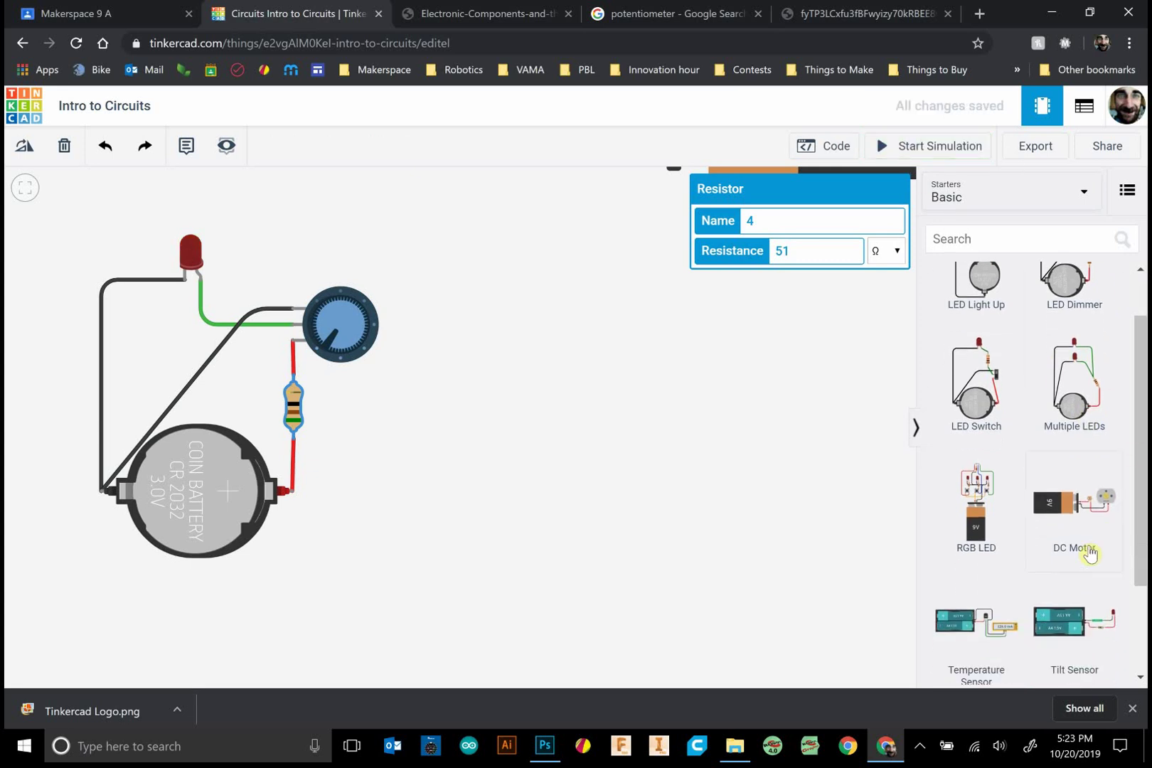
{"action": "scroll", "coordinate": [1042, 509], "scroll_direction": "down", "scroll_amount": 2}
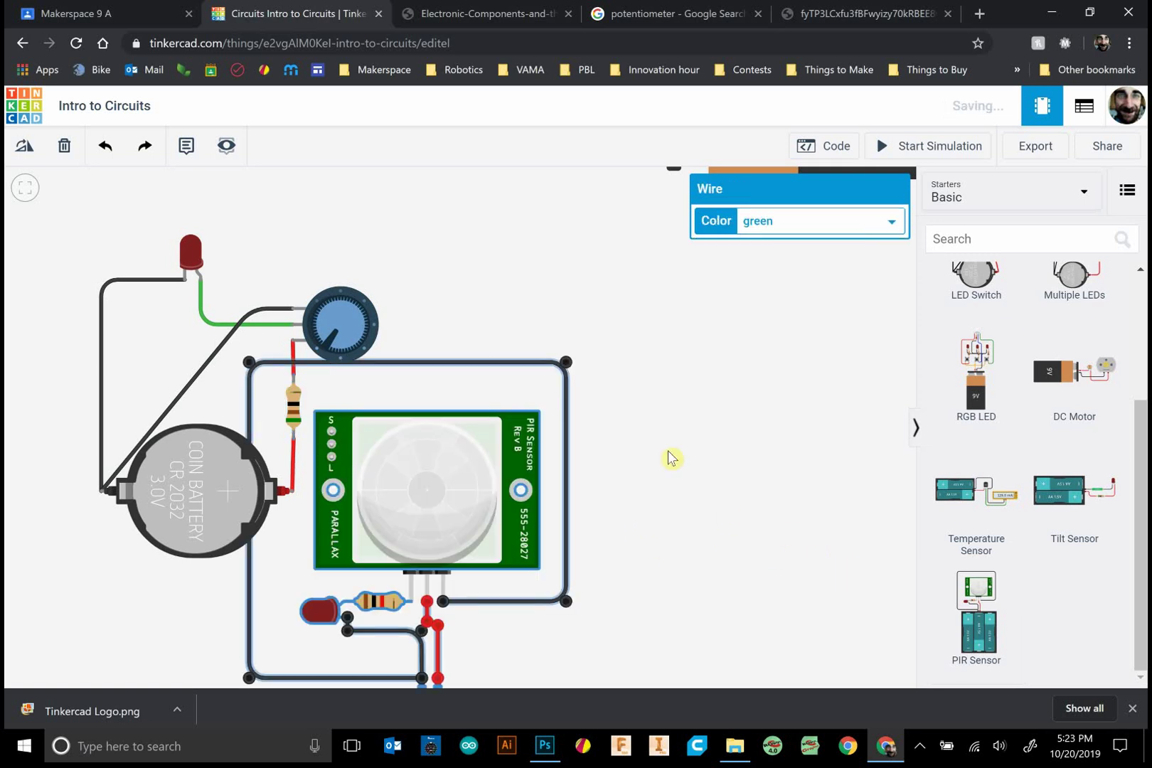
Undo and redo the PIR Sensor circuit placement, then pan to show its battery pack.
{"action": "scroll", "coordinate": [670, 457], "scroll_direction": "down", "scroll_amount": 5}
{"action": "left_click", "coordinate": [367, 535]}
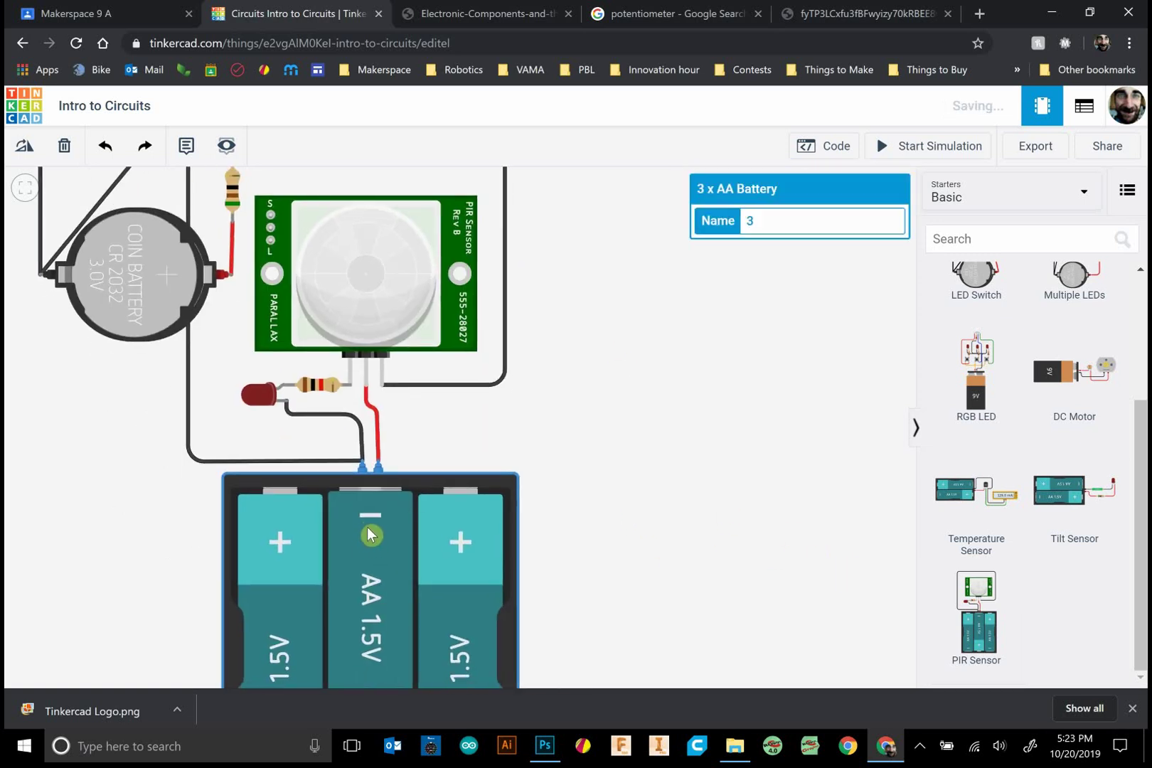
{"action": "left_click", "coordinate": [536, 446]}
{"action": "key", "text": "ctrl+z"}
{"action": "key", "text": "ctrl+z"}
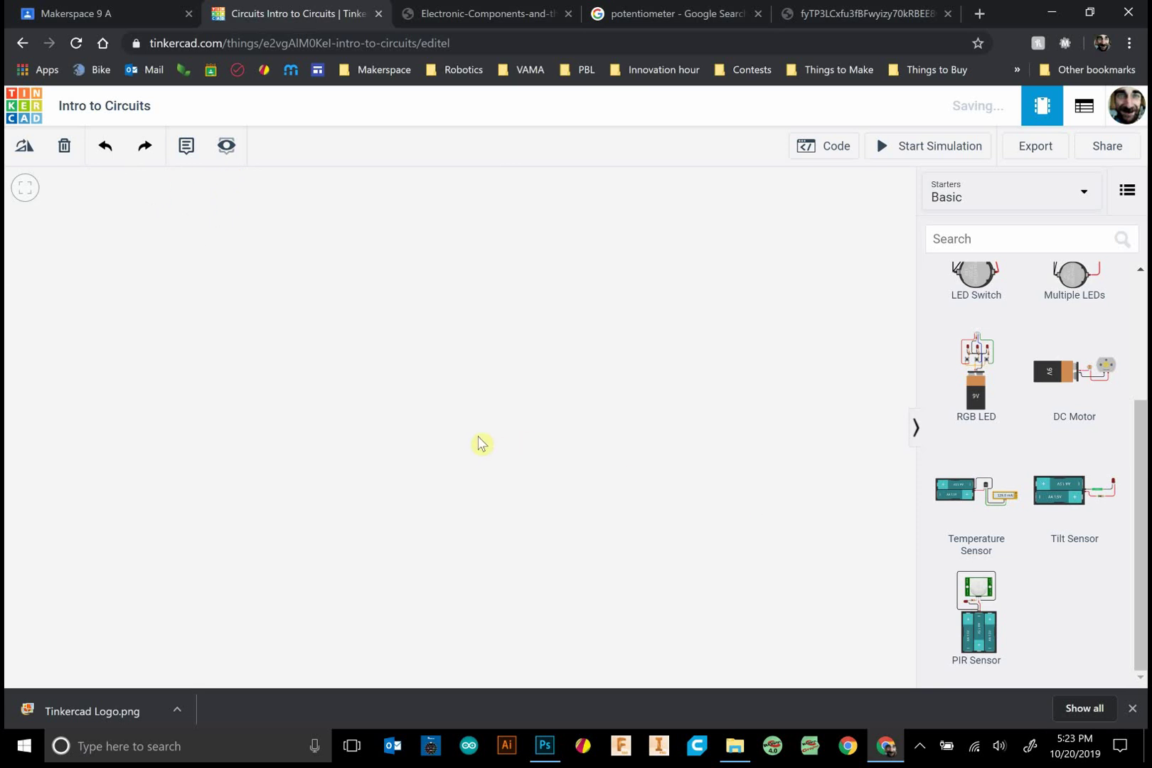
{"action": "key", "text": "ctrl+y"}
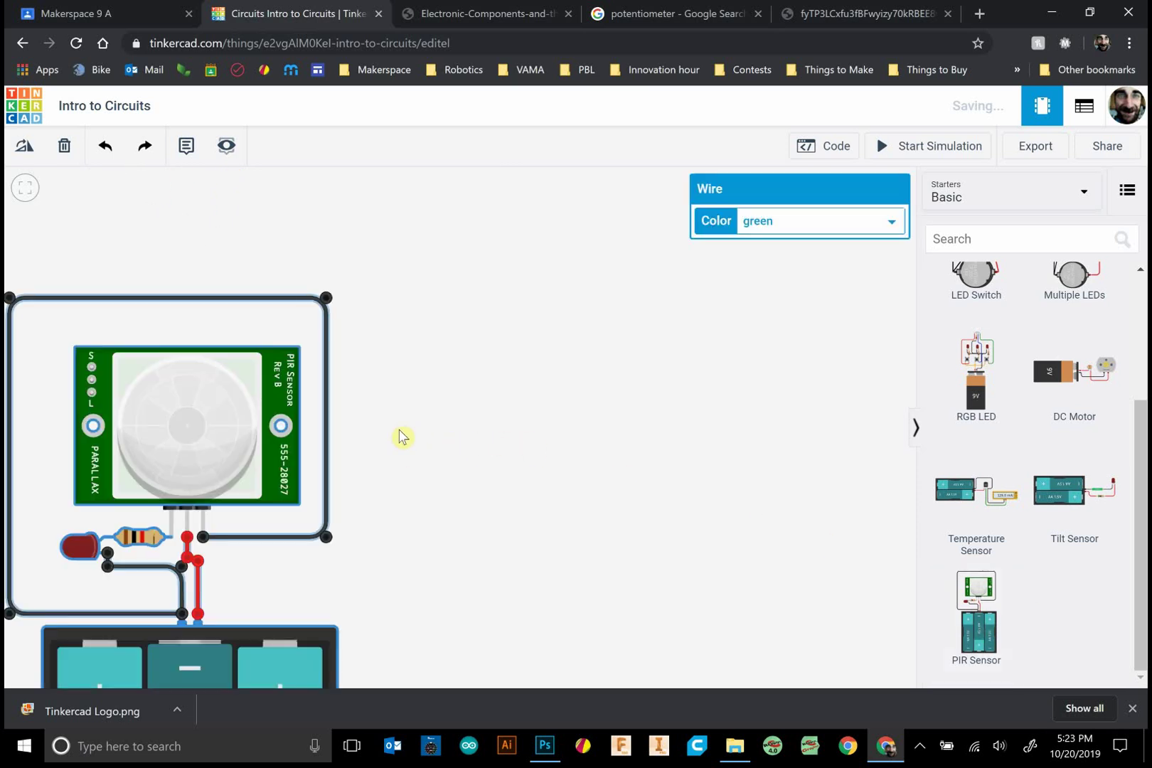
{"action": "left_click_drag", "start_coordinate": [401, 437], "coordinate": [620, 380]}
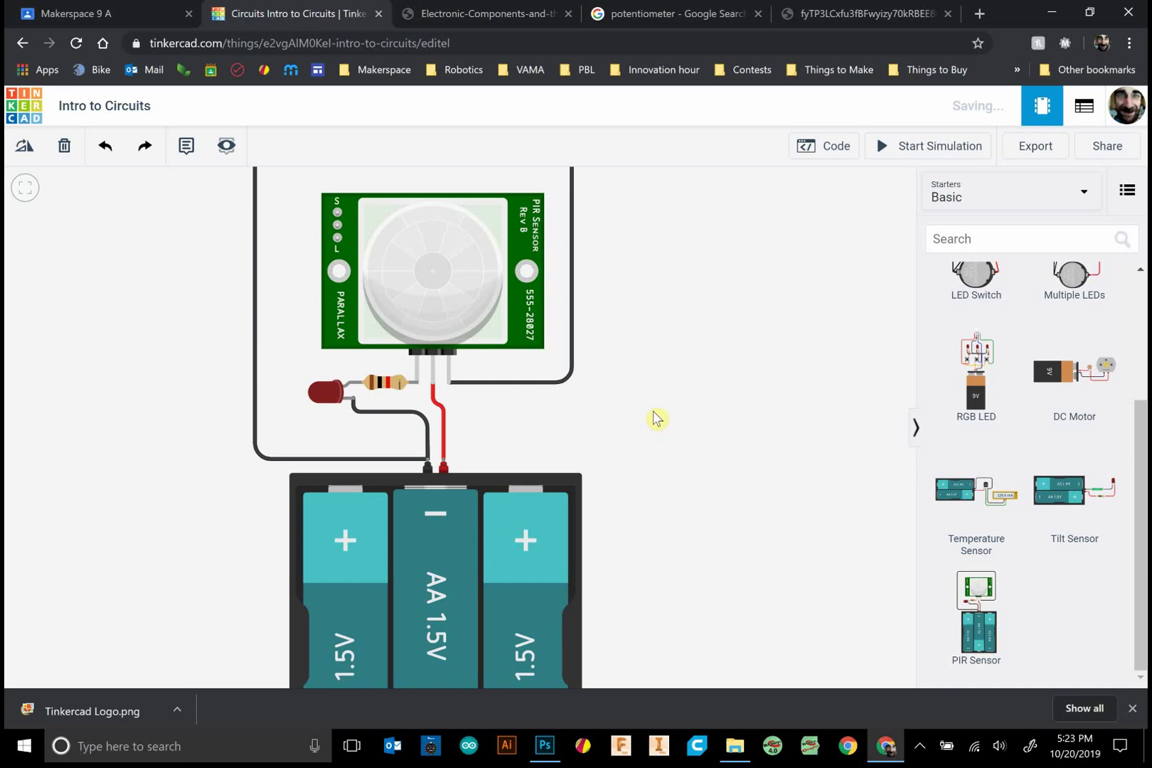
{"action": "scroll", "coordinate": [654, 418], "scroll_direction": "down", "scroll_amount": 3}
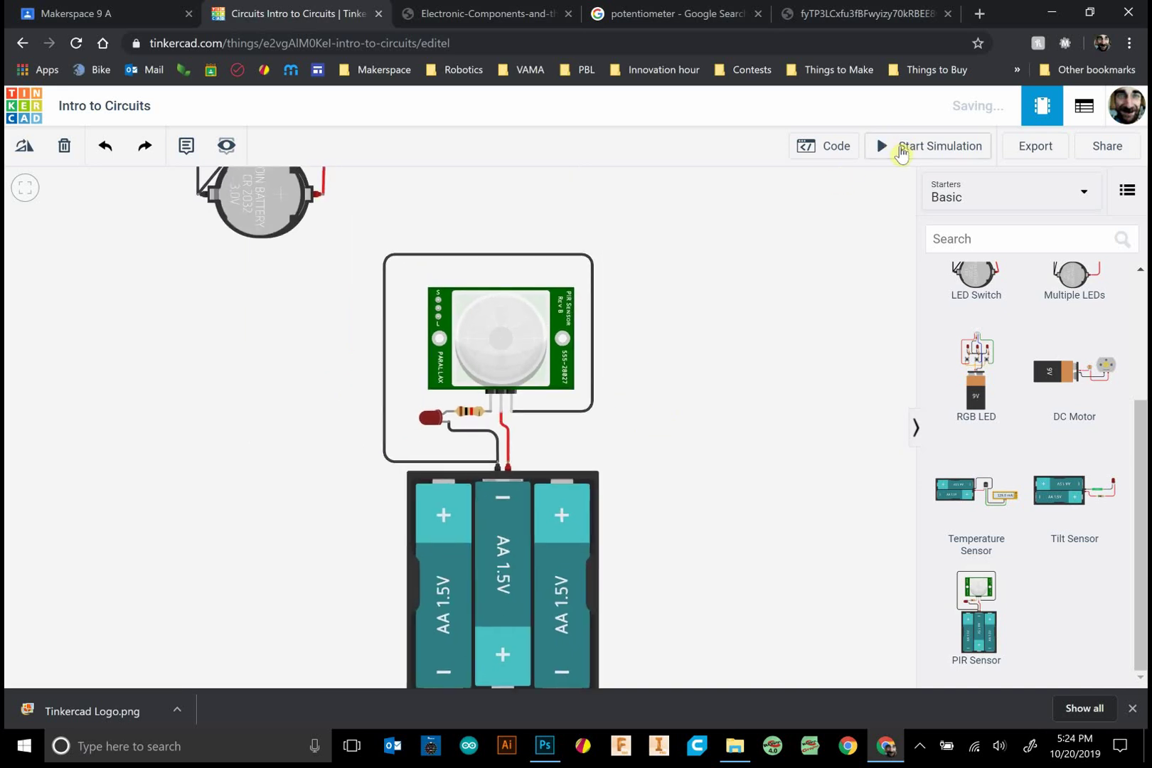
Start the simulation and move the PIR sensor's test ball into its detection zone.
{"action": "left_click", "coordinate": [901, 150]}
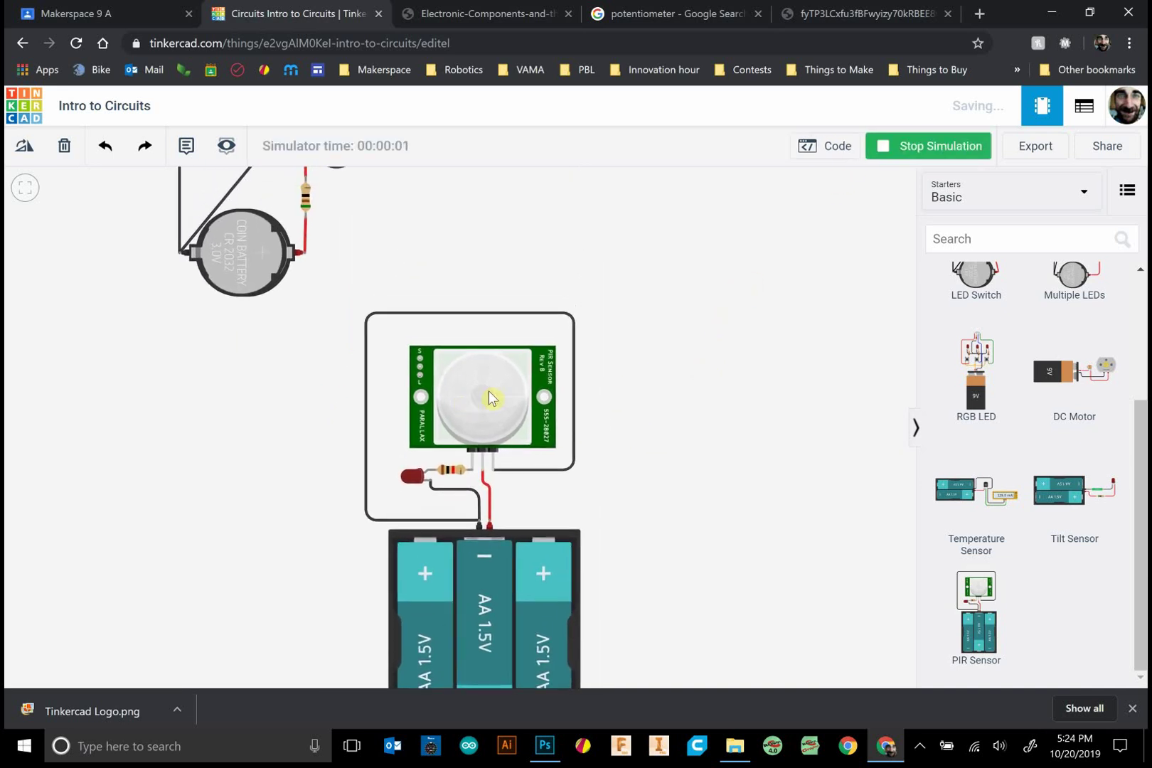
{"action": "left_click", "coordinate": [475, 402]}
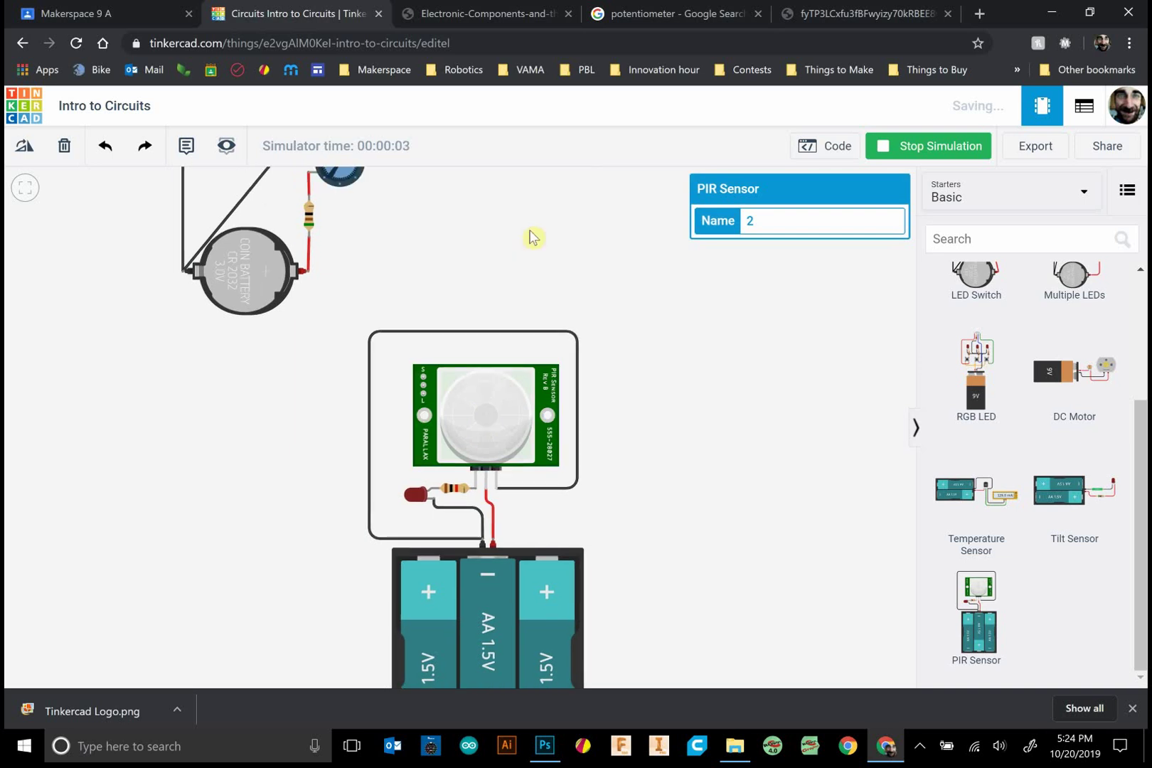
{"action": "left_click_drag", "start_coordinate": [486, 210], "coordinate": [466, 228]}
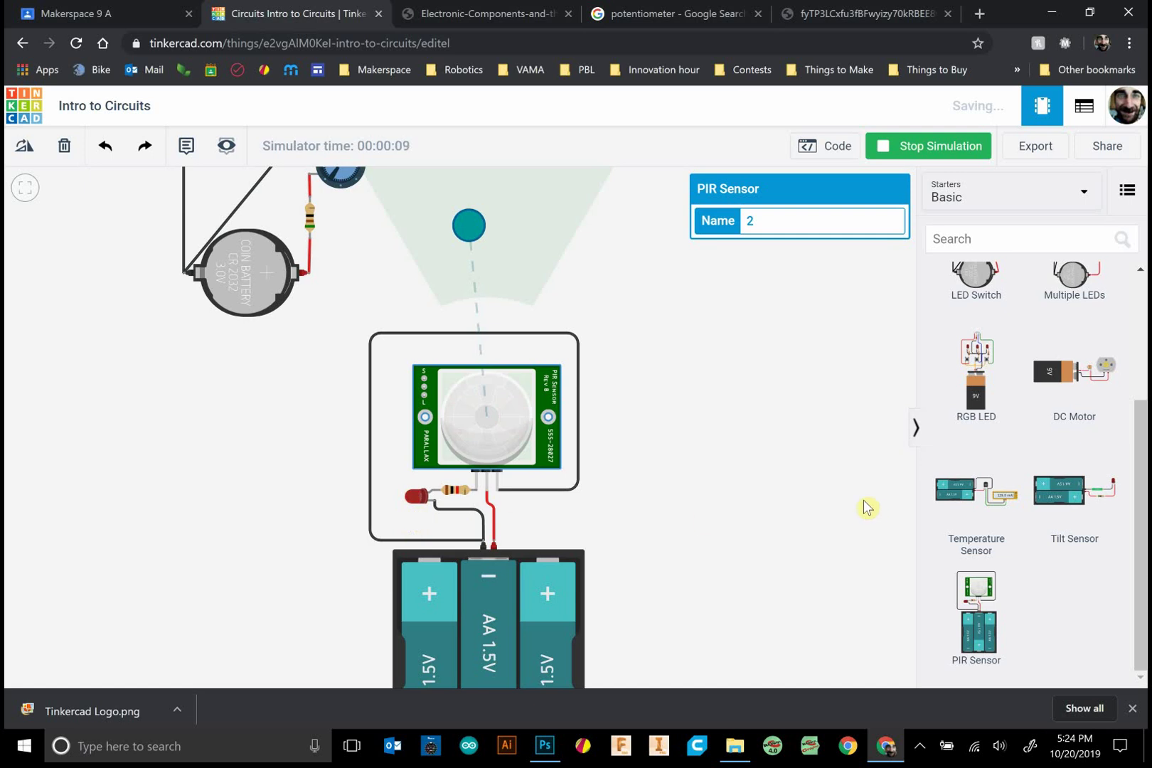